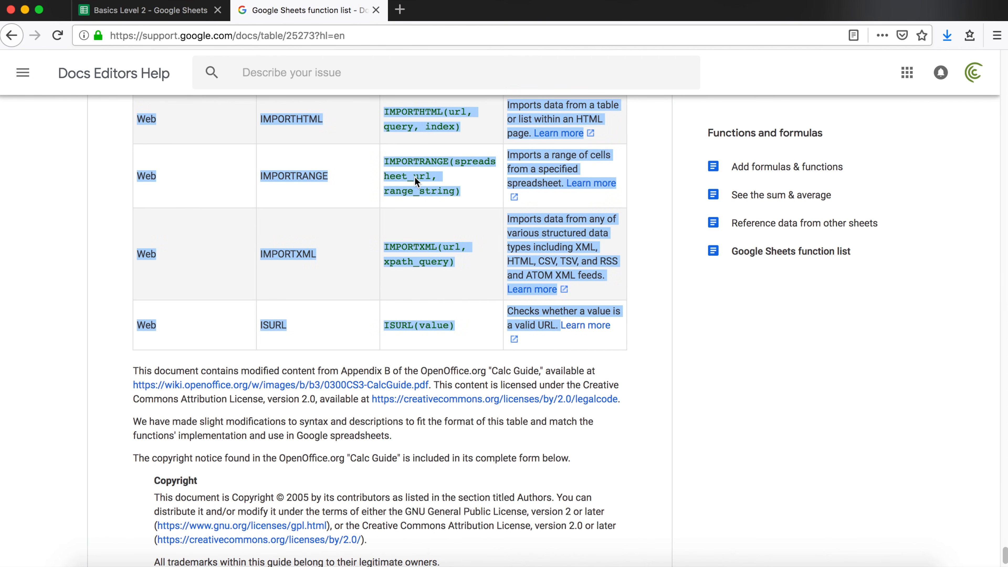
Look through the Google Sheets function list from its beginning, covering the array, database, date, engineering and financial functions
click(671, 287)
drag(1005, 555, 1001, 39)
scroll(165, 415, down, 5)
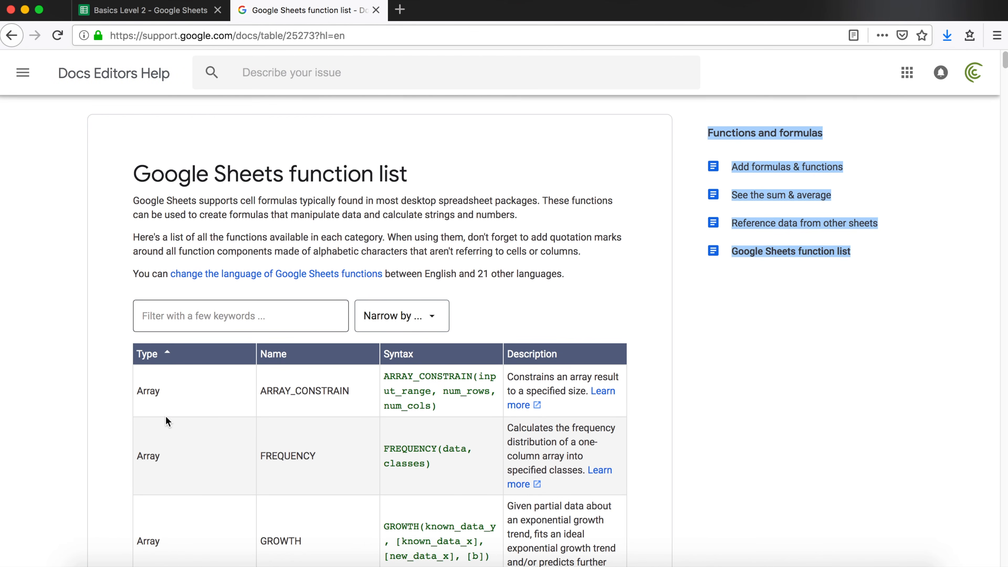
scroll(199, 357, down, 1)
scroll(199, 357, up, 3)
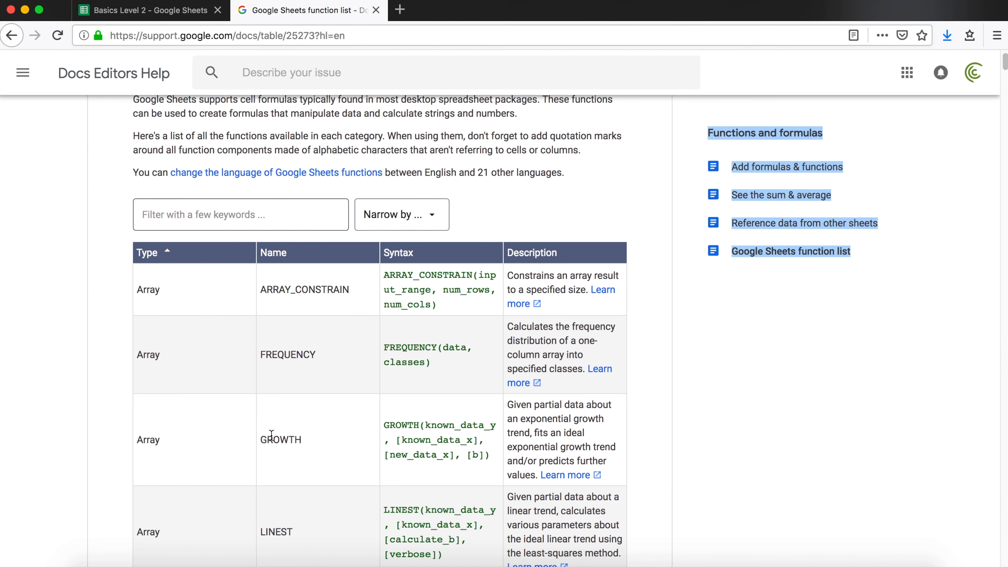
scroll(272, 436, down, 20)
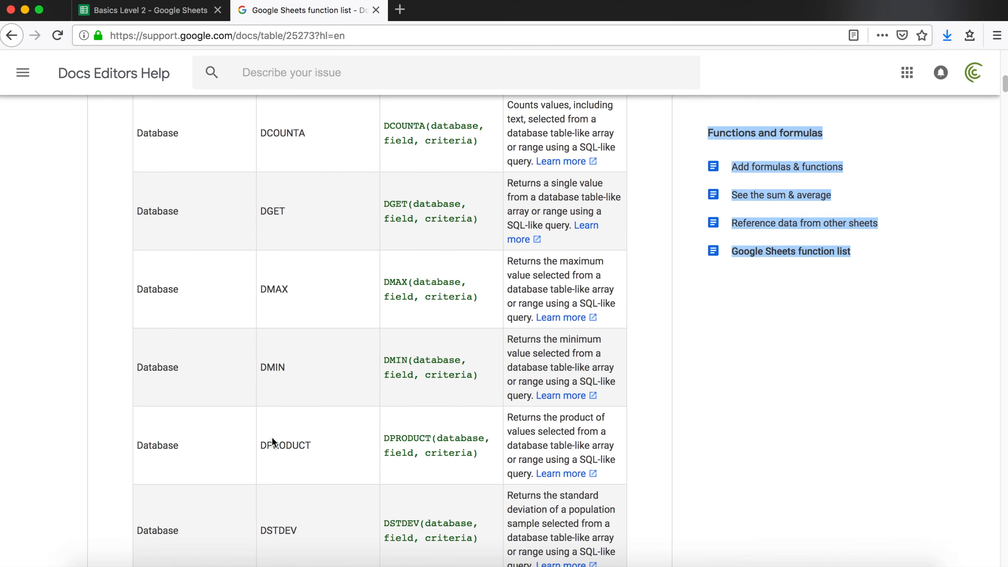
scroll(272, 438, down, 5)
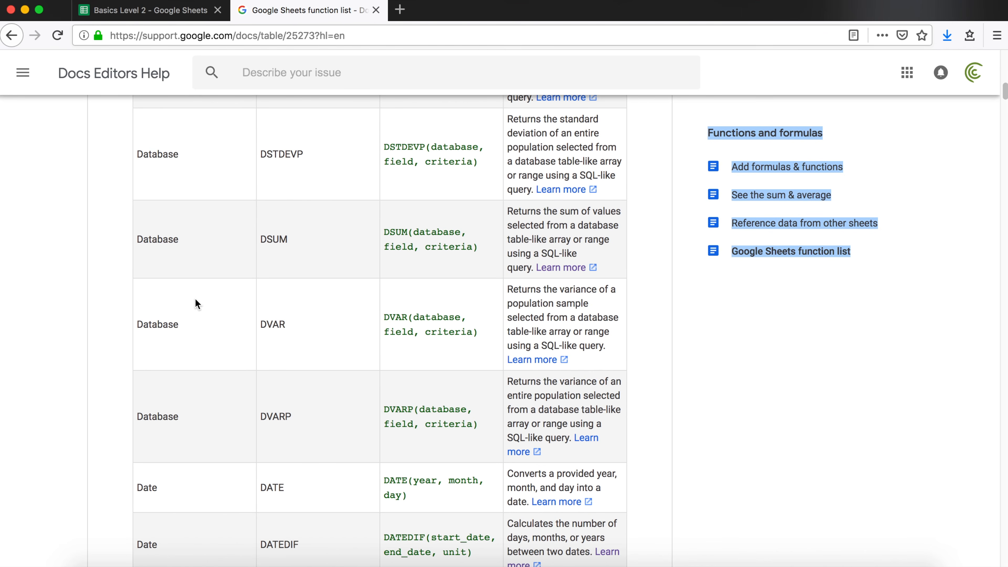
scroll(196, 299, down, 15)
scroll(286, 397, down, 20)
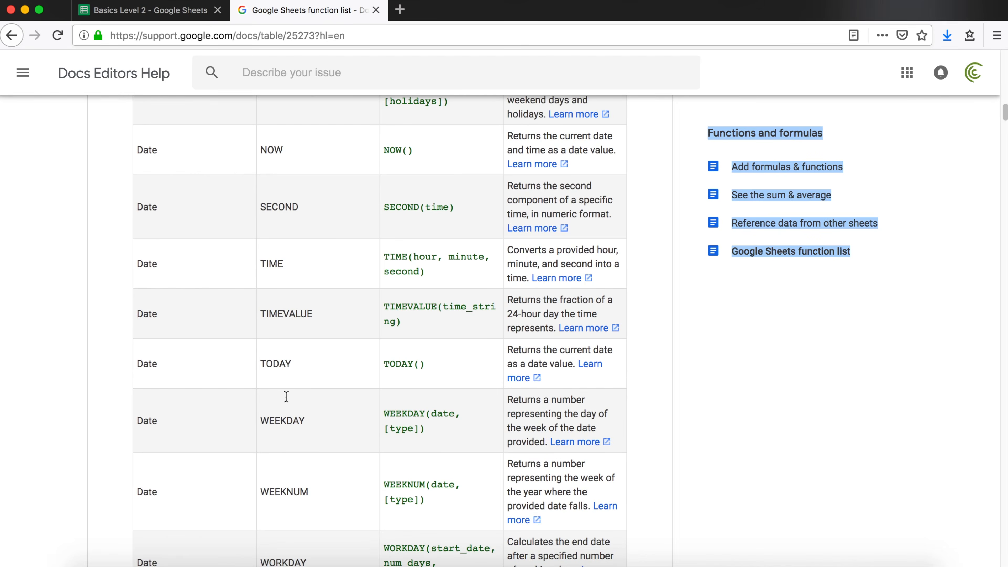
scroll(177, 354, down, 18)
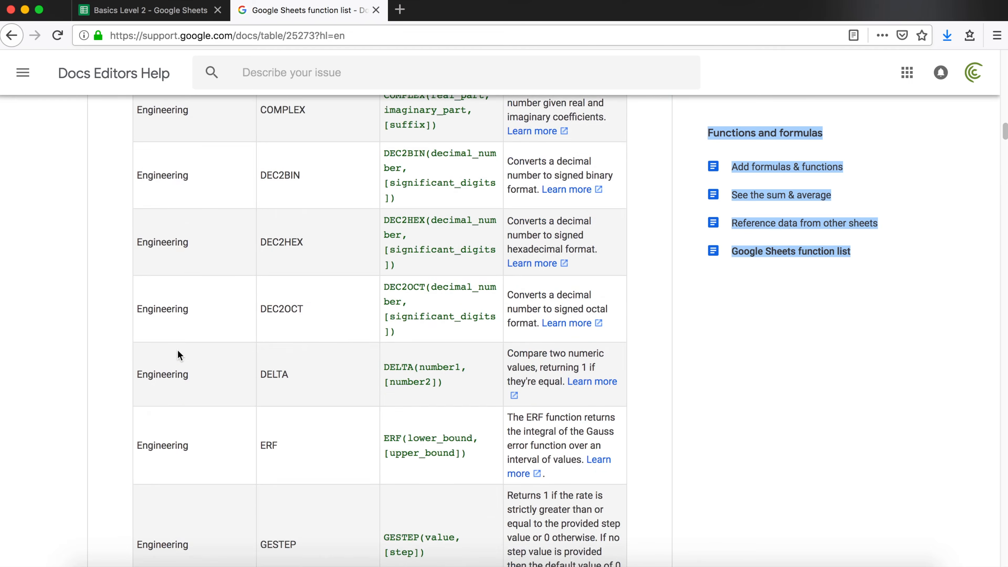
scroll(179, 354, down, 20)
click(792, 349)
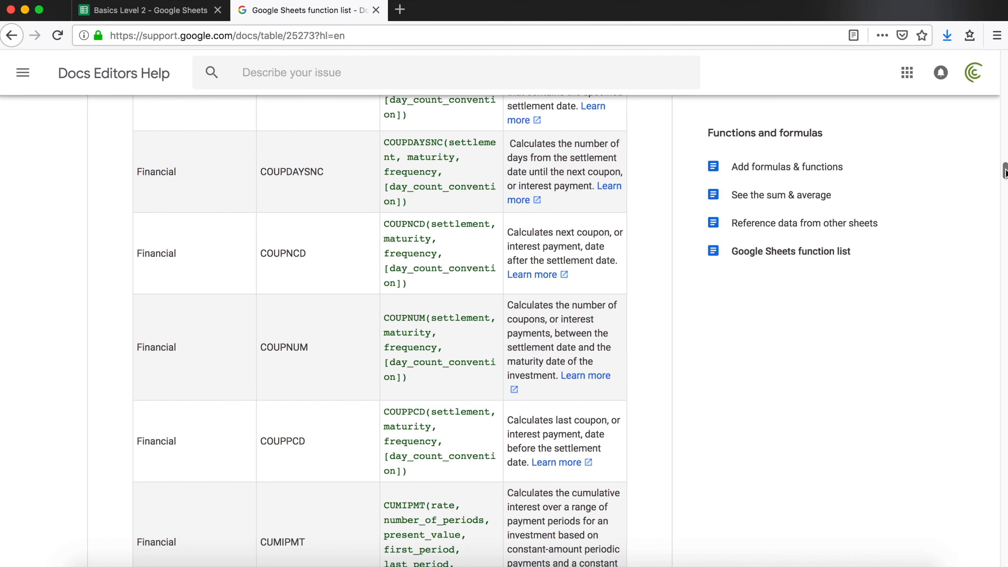
Switch to the Basics Level 2 spreadsheet and enter the formula =B2+B4 in cell B11
click(164, 11)
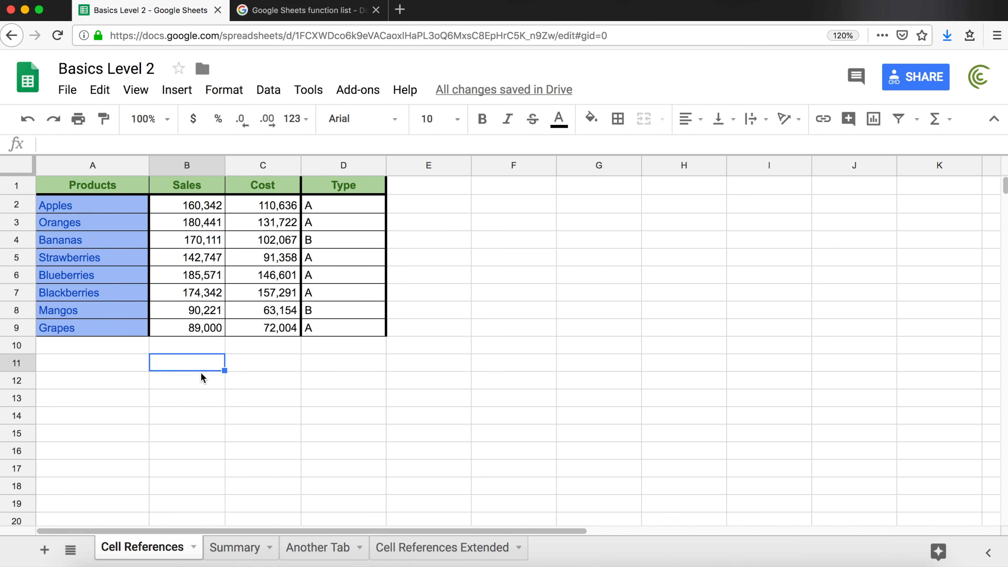
text(=)
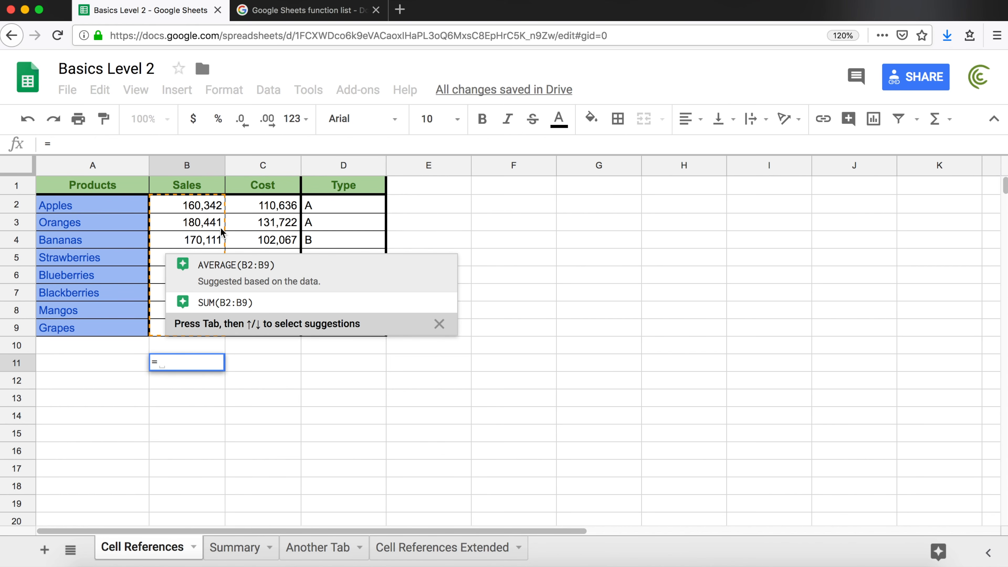
click(205, 208)
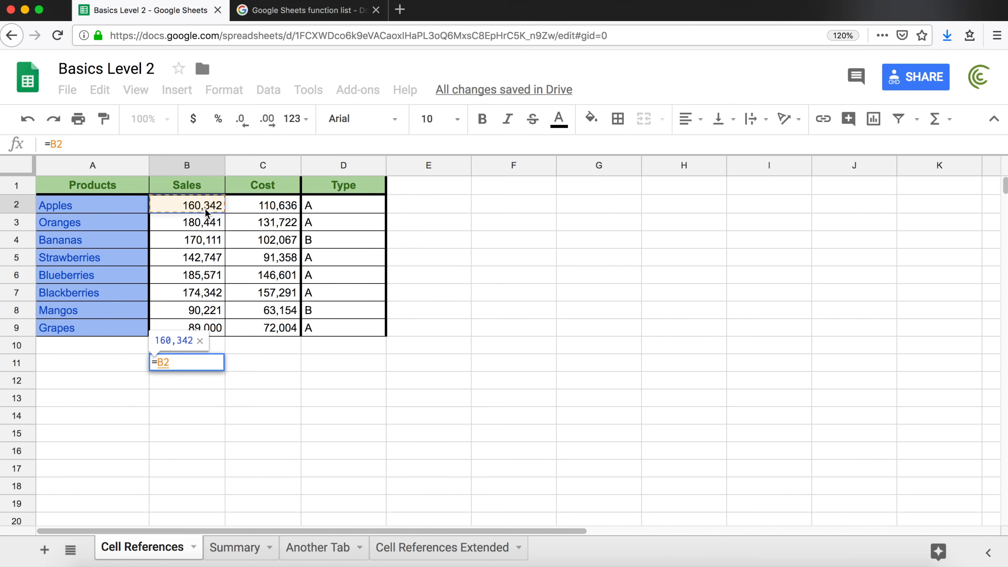
text(+)
click(184, 241)
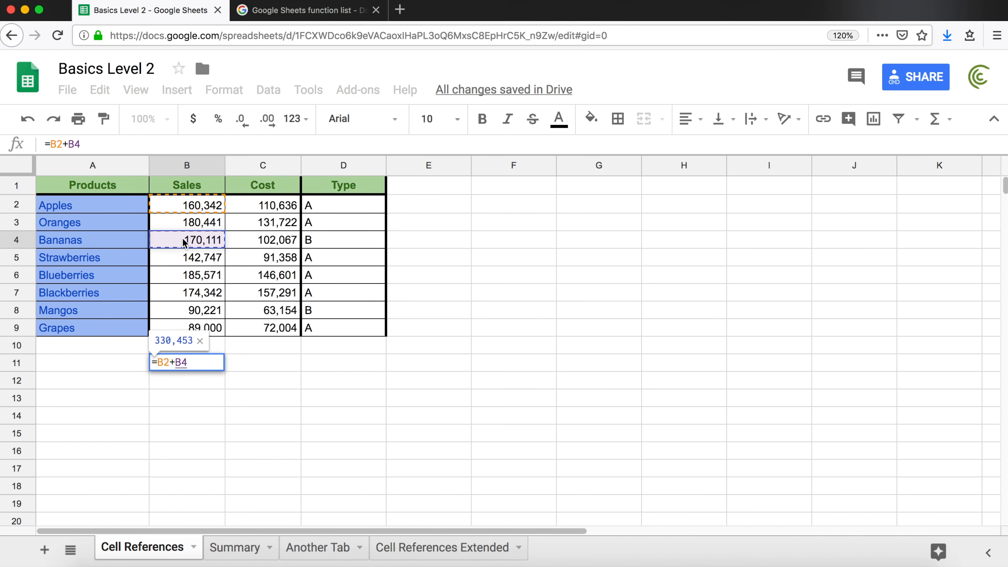
key(Return)
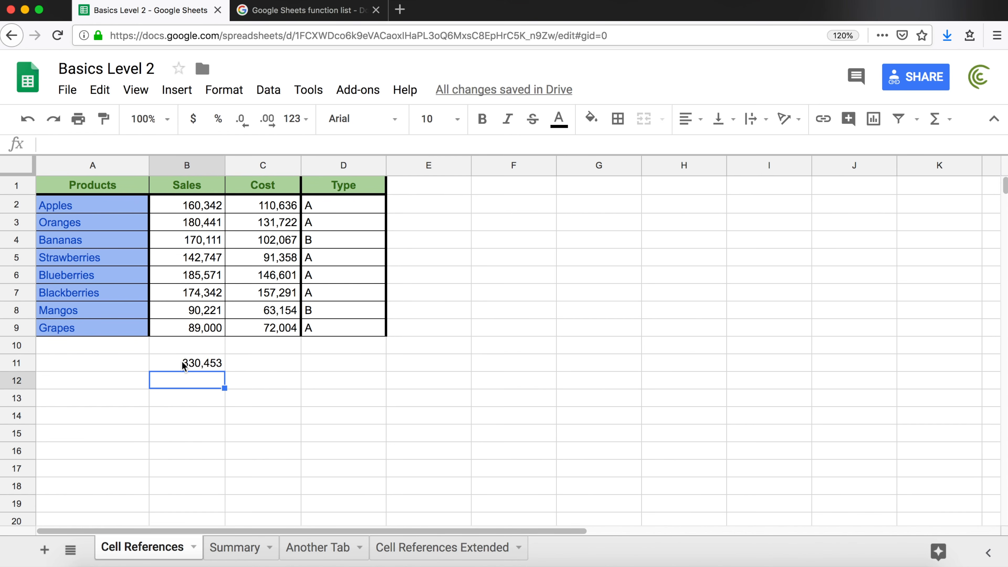
Replace the addition formula in B11 with an empty SUM function, =SUM(), keeping the cell in edit mode
double_click(184, 365)
drag(185, 362, 156, 362)
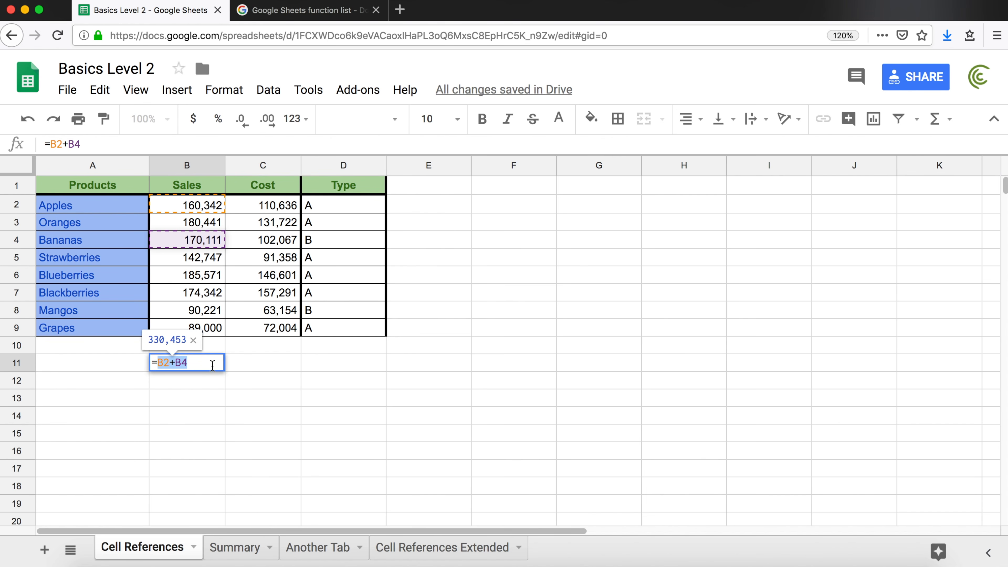
key(BackSpace)
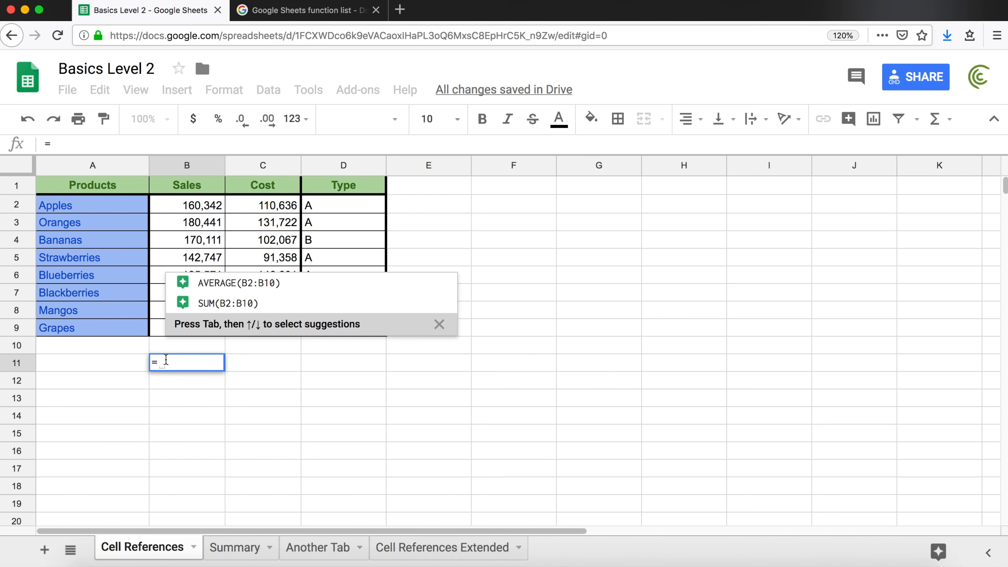
text(SUM)
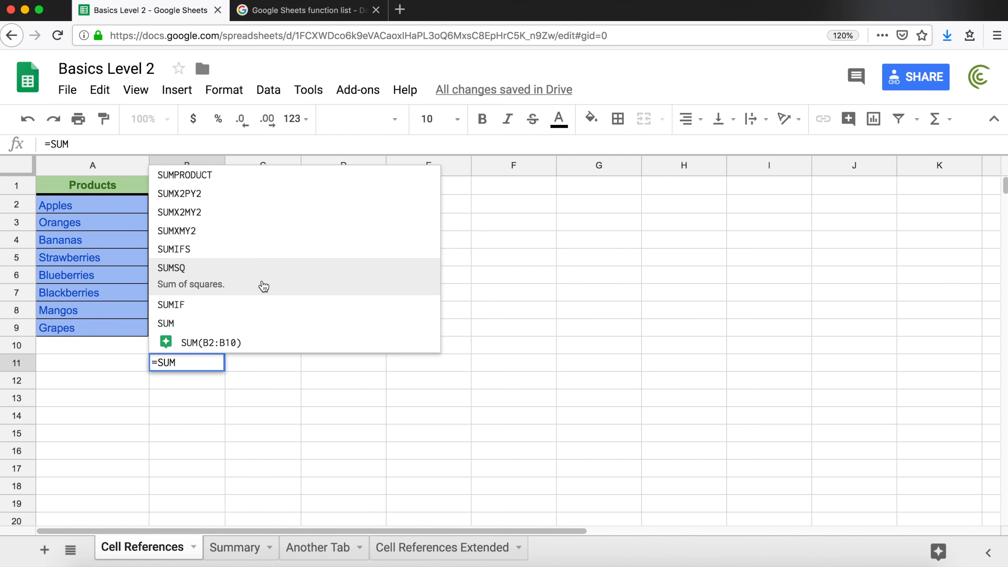
text(()
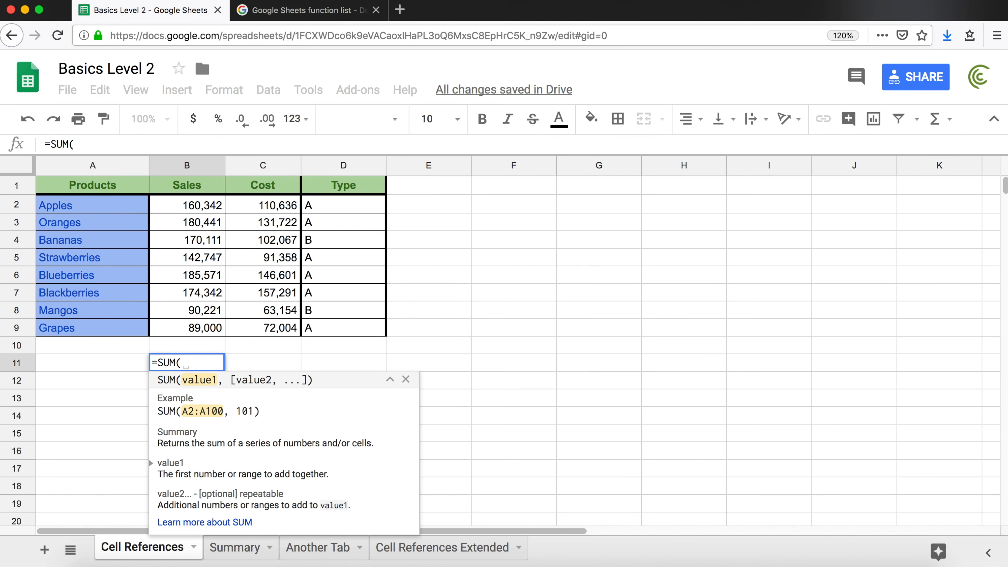
text())
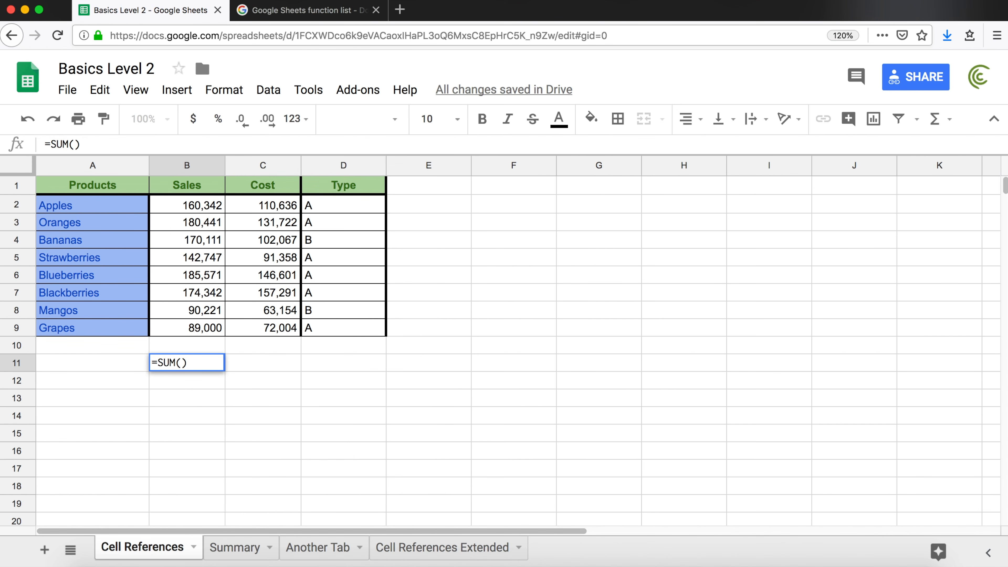
Try SUMSQ as the function name in the B11 formula and restore it to SUM
double_click(164, 363)
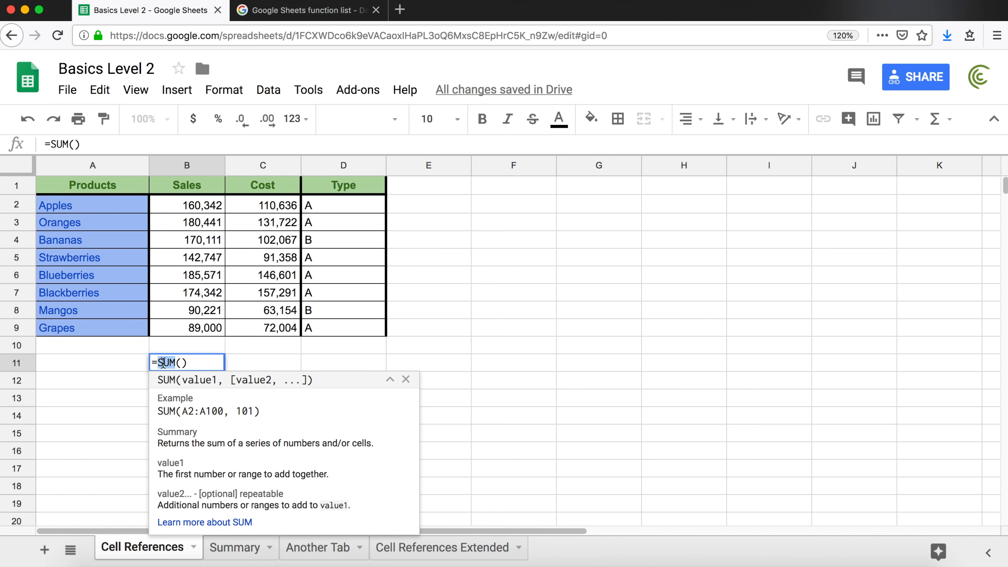
click(176, 362)
text(SQ)
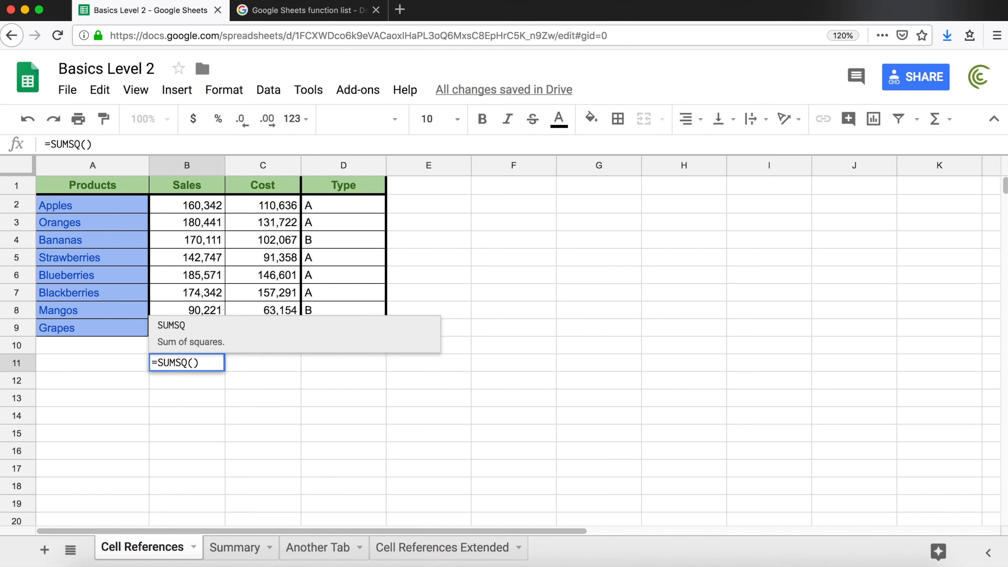
double_click(172, 363)
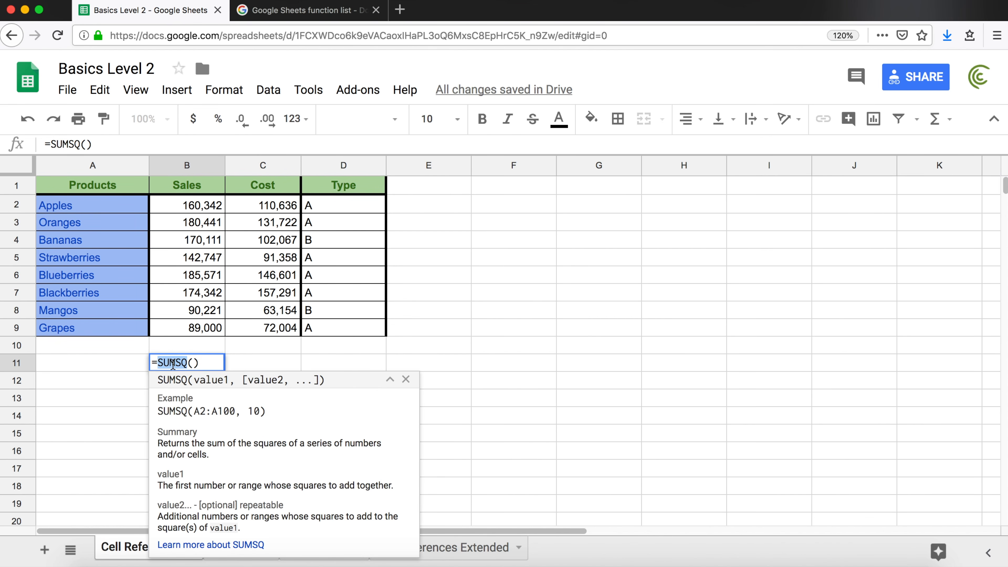
text(SUM)
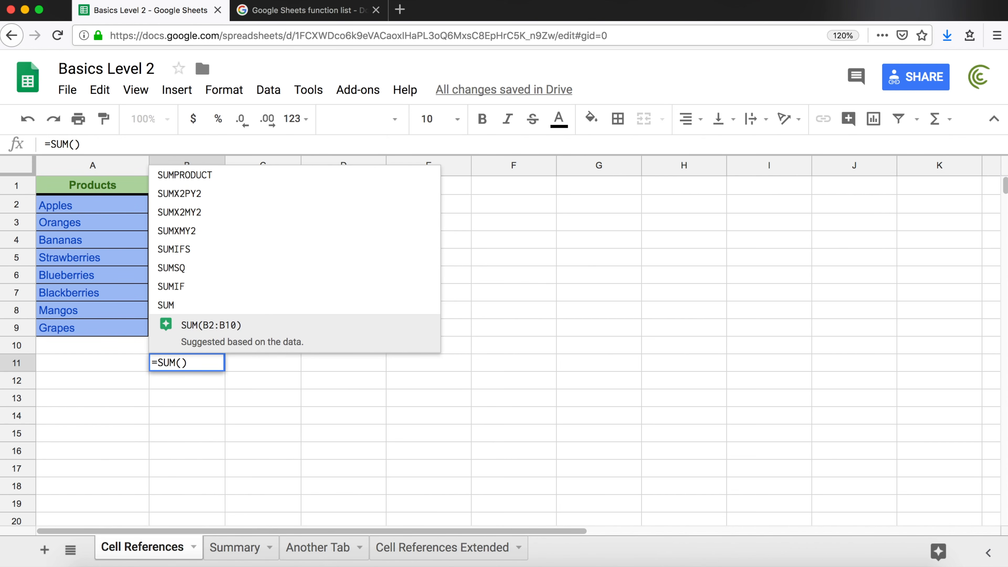
Check the SUM syntax help for value1 and complete the B11 formula as =SUM(B2:B9)
click(182, 362)
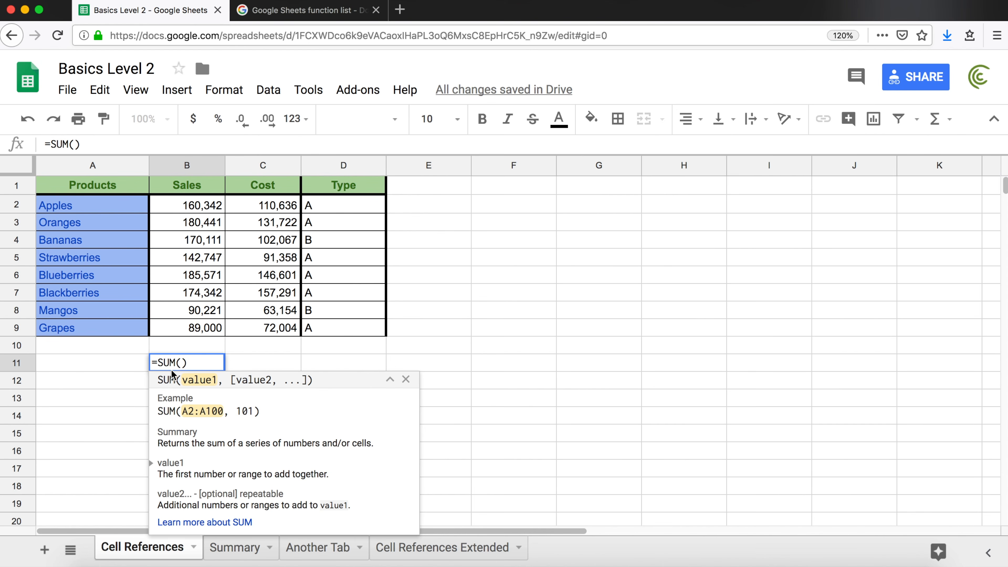
click(218, 362)
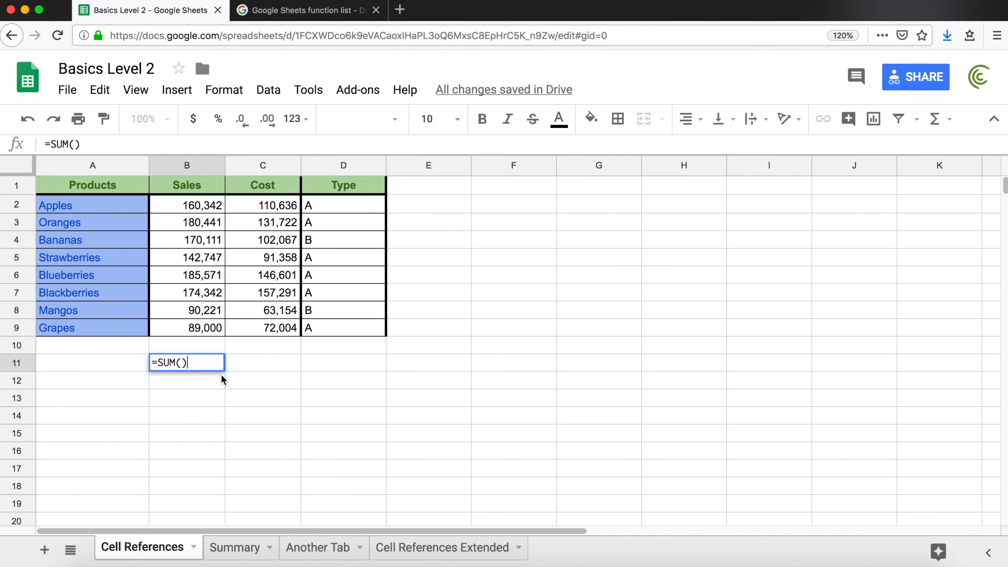
click(181, 362)
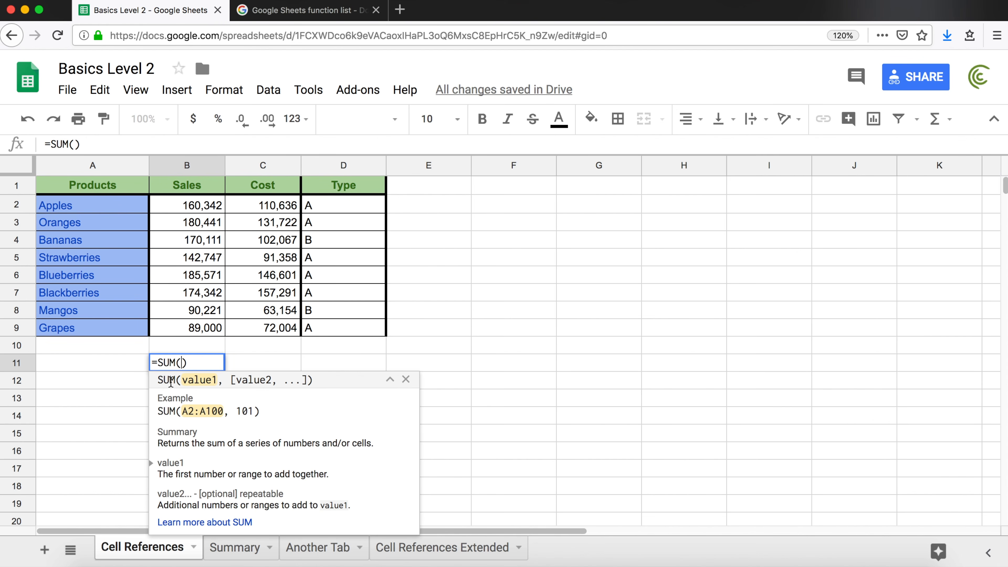
double_click(194, 381)
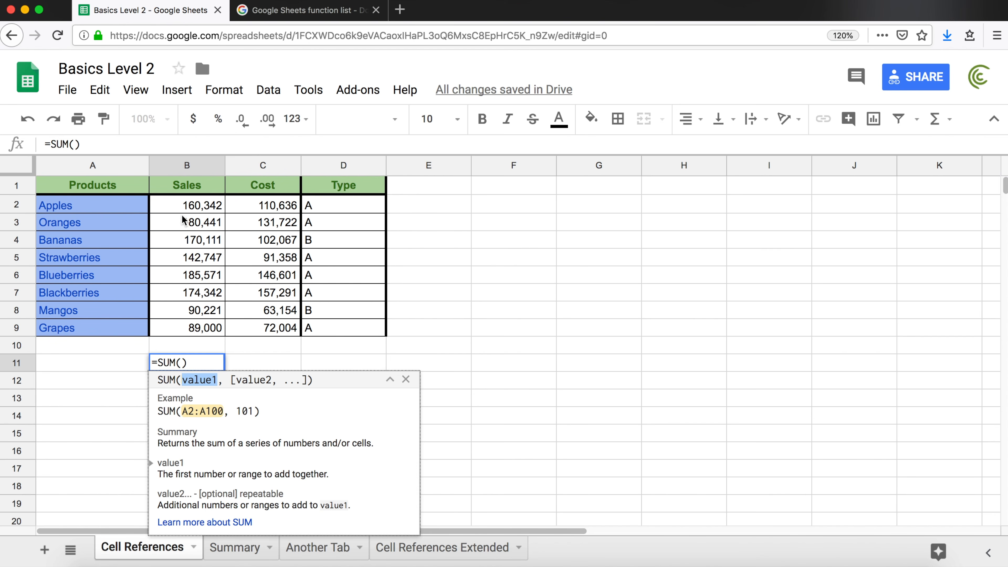
click(182, 364)
text(B2:)
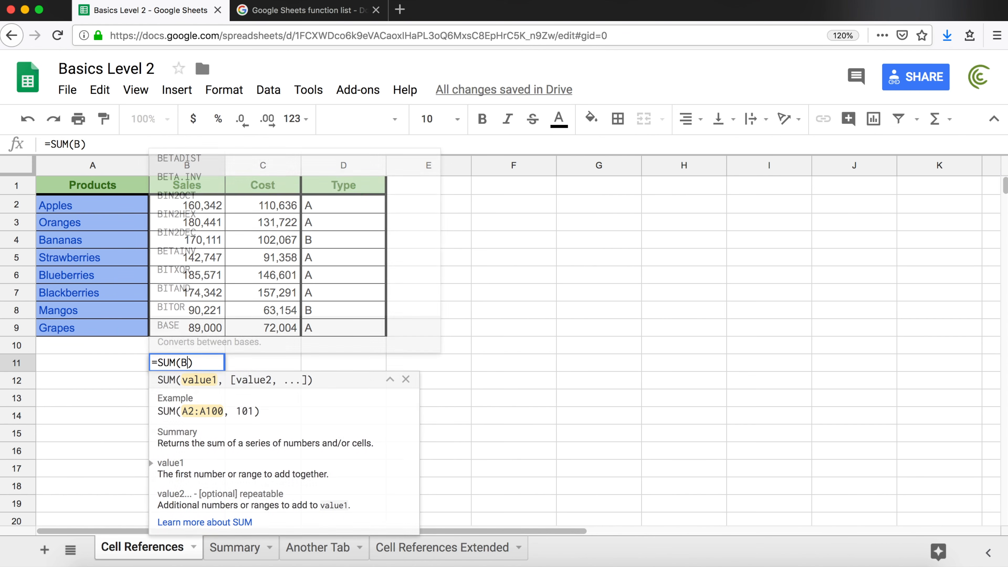
text(B)
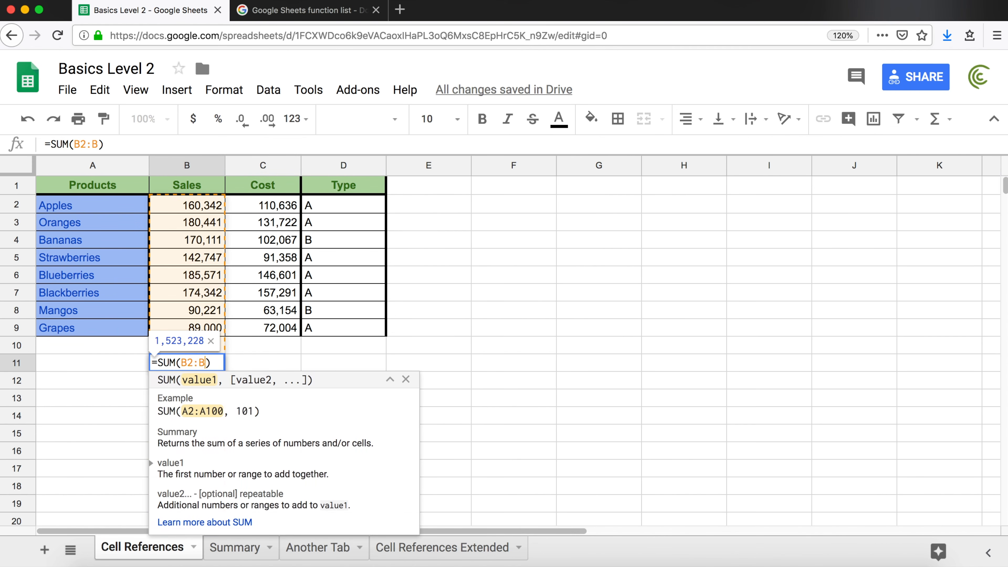
text(9)
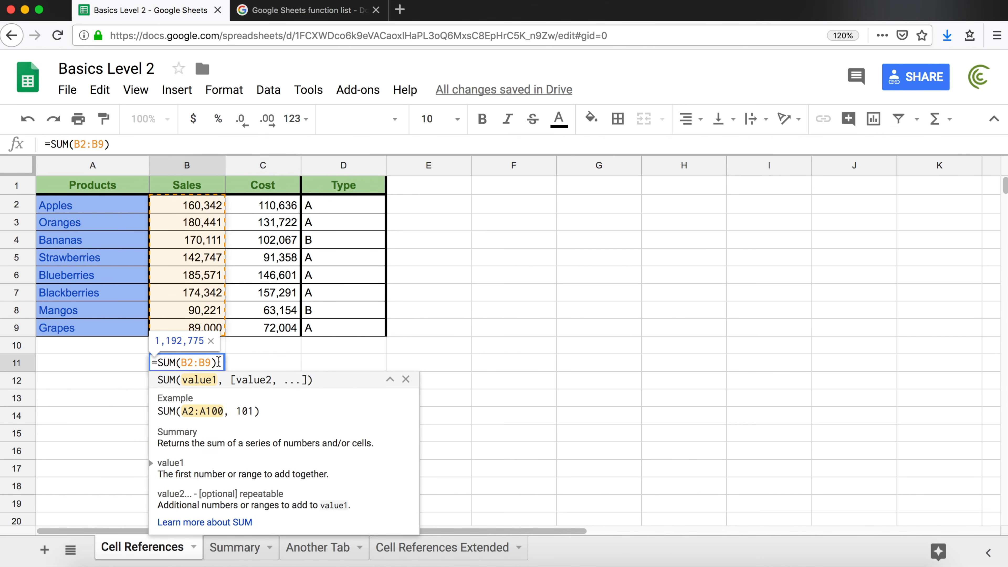
text())
key(Return)
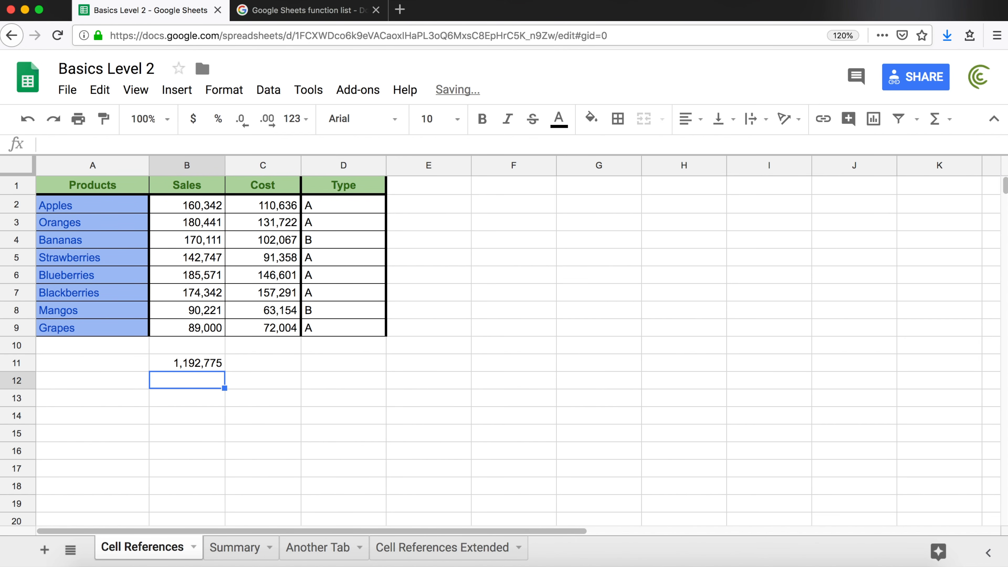
Reopen the B11 formula, check the optional value2 arguments in the SUM syntax help, and replace the summed range with B2:B3
click(207, 364)
double_click(211, 363)
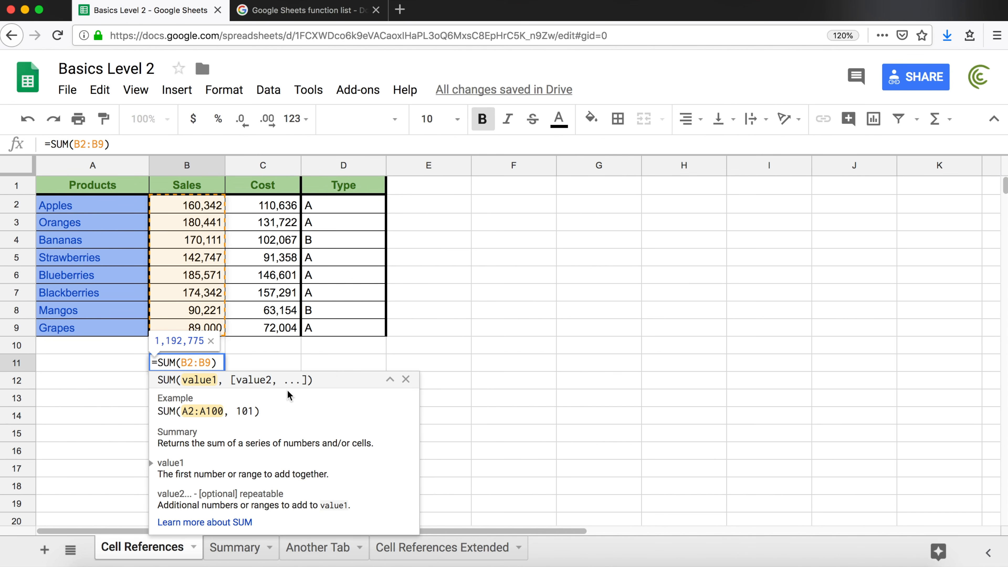
drag(283, 380, 303, 379)
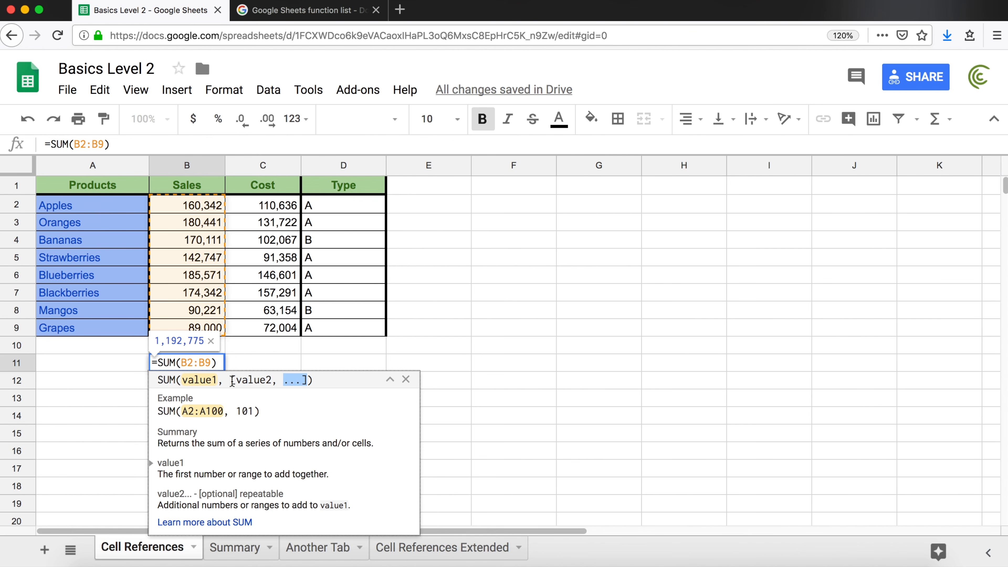
drag(230, 380, 308, 379)
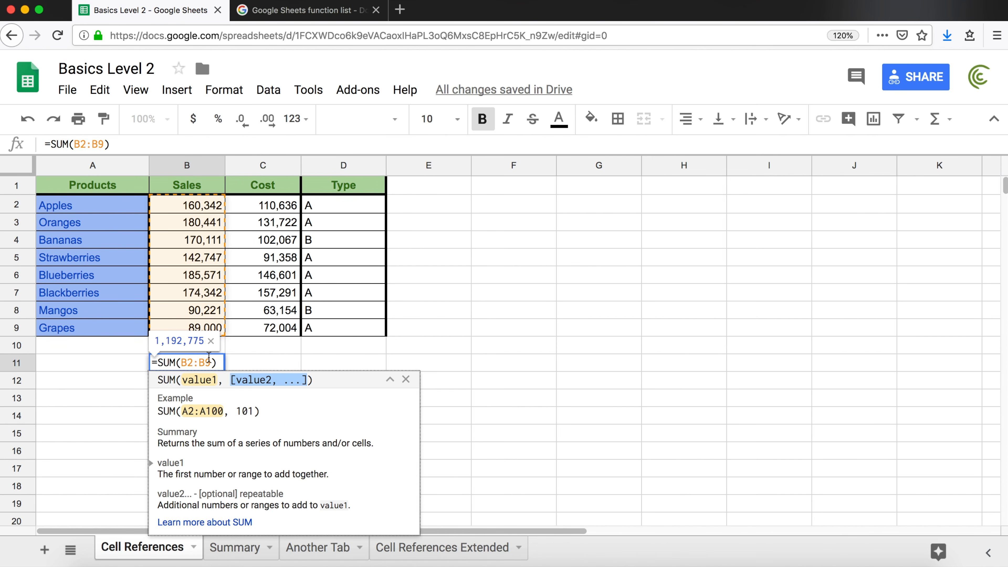
drag(181, 362, 210, 362)
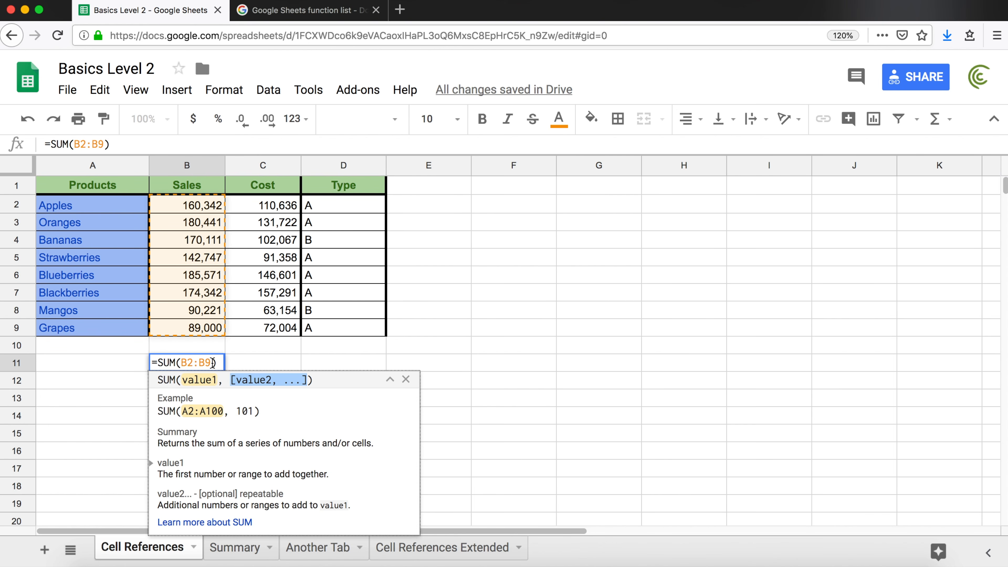
drag(213, 362, 185, 362)
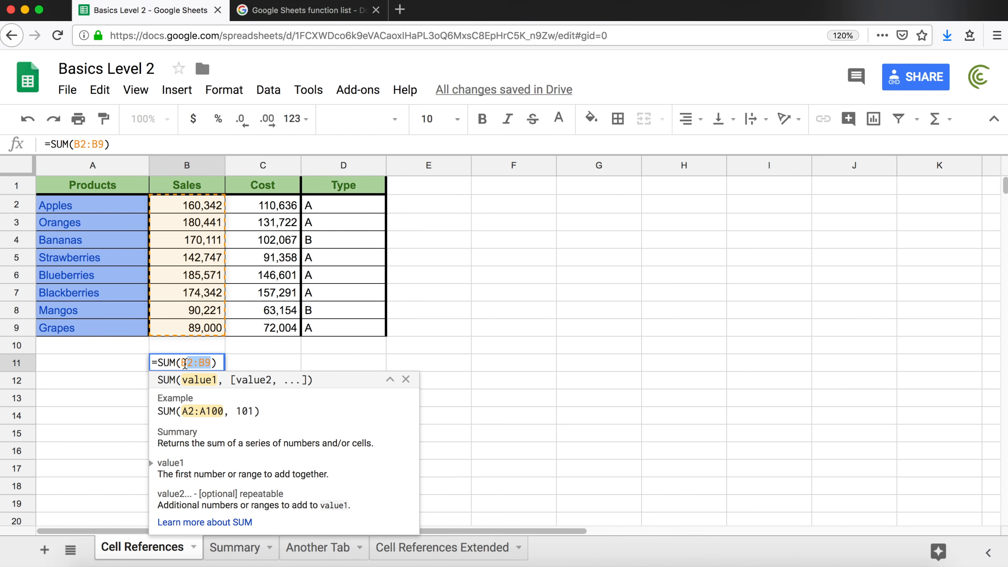
key(BackSpace)
key(BackSpace)
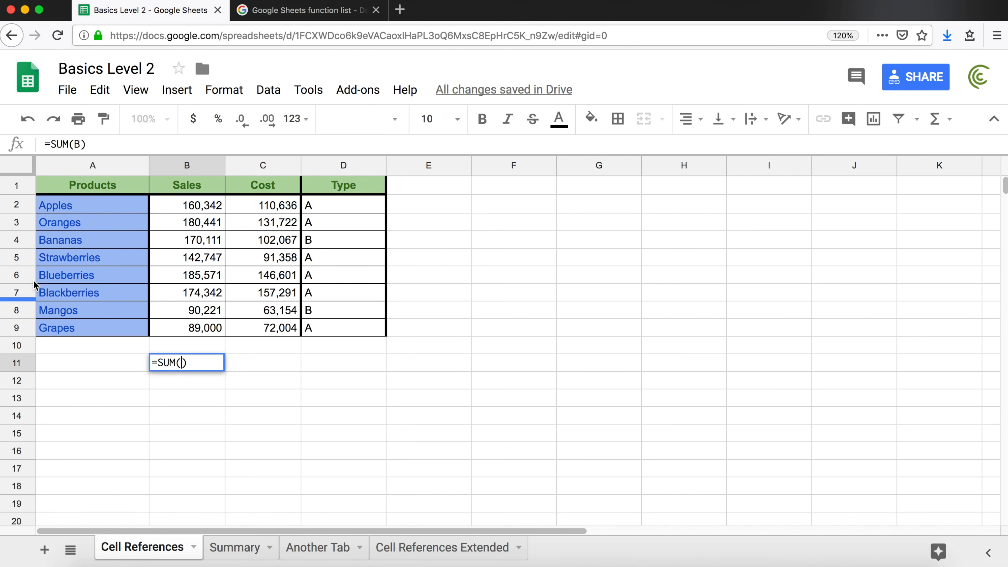
text(B2)
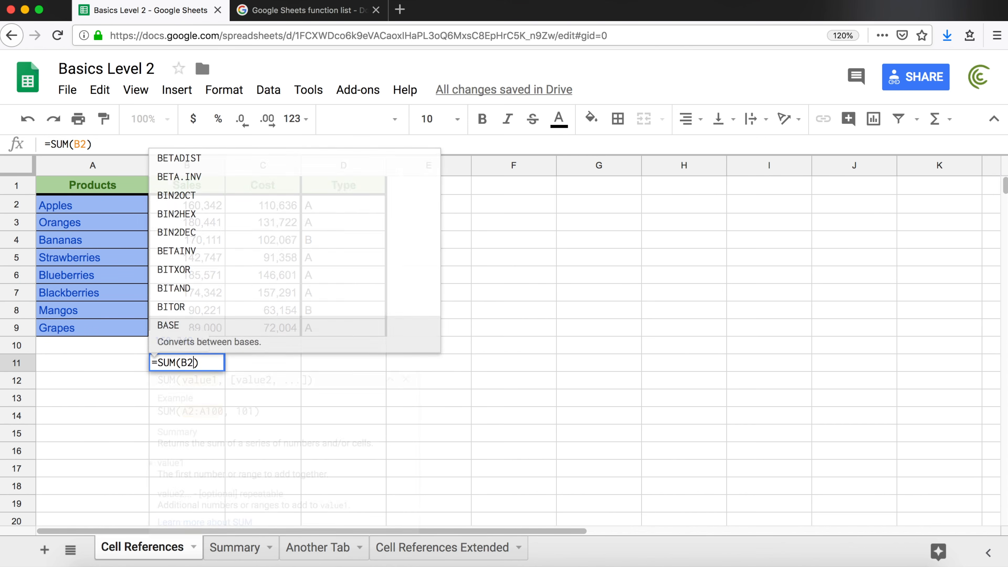
text(:)
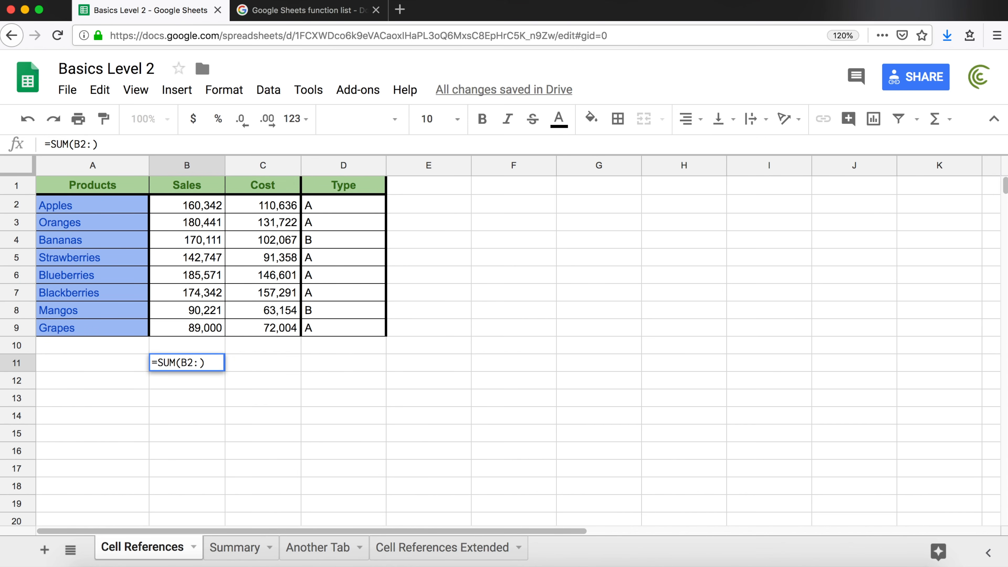
text(B3)
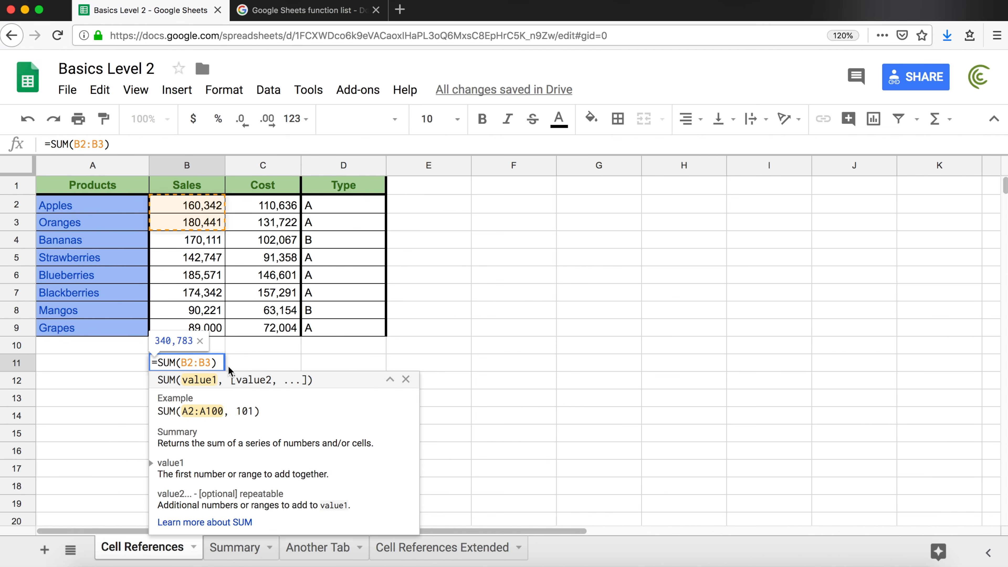
Check the optional value2 argument in the syntax help and add B5:B7 as the second SUM argument in B11
text(,)
drag(235, 380, 296, 380)
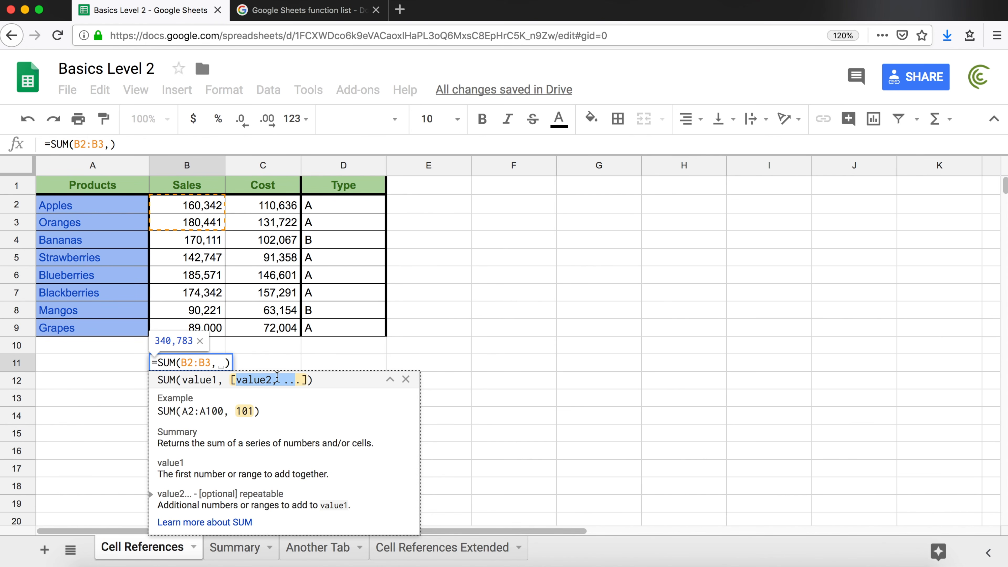
drag(313, 380, 272, 380)
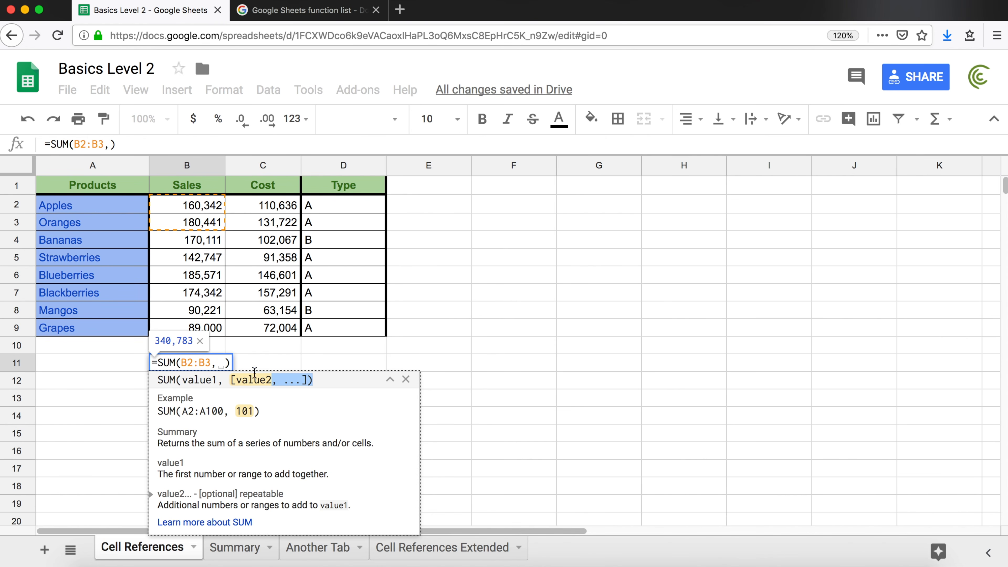
click(218, 362)
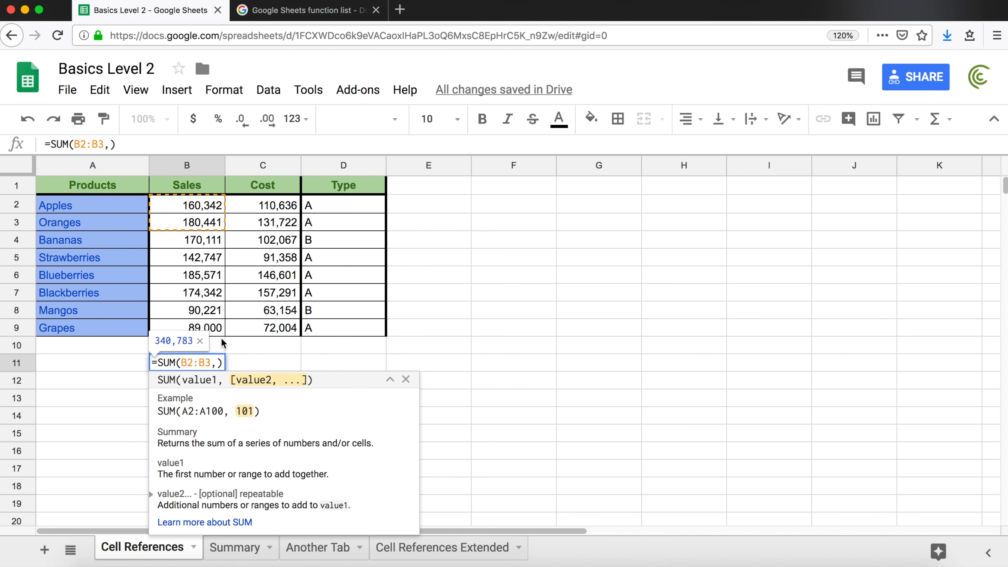
drag(198, 262, 195, 284)
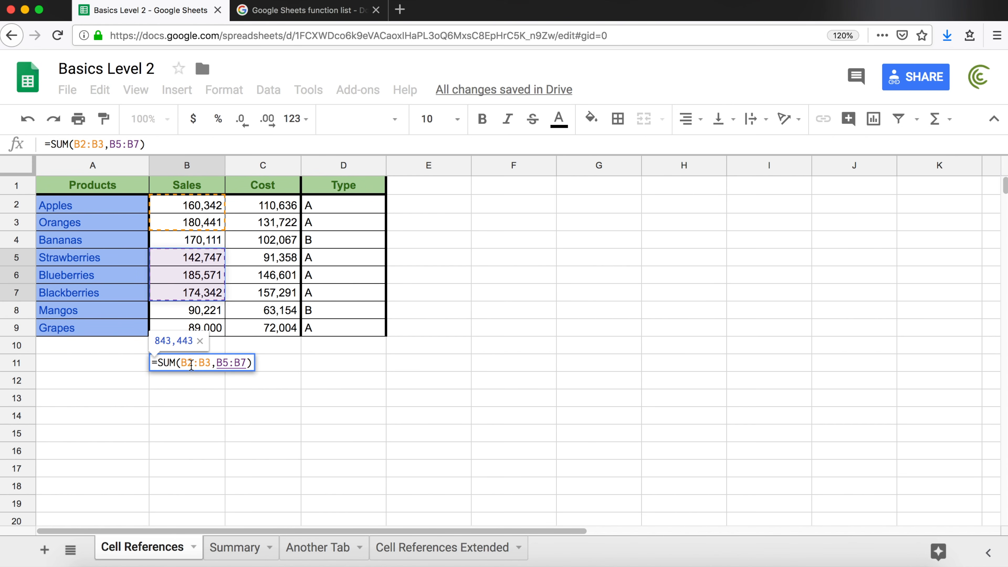
Review the two range arguments in B11, add cell B9 as a third one, and commit =SUM(B2:B3,B5:B7,B9)
drag(181, 362, 209, 361)
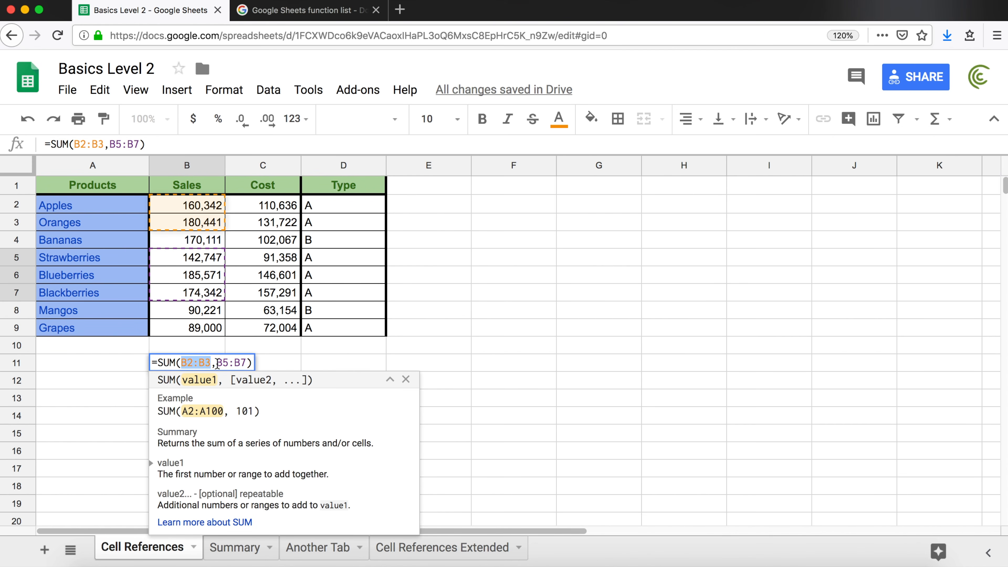
drag(217, 362, 247, 363)
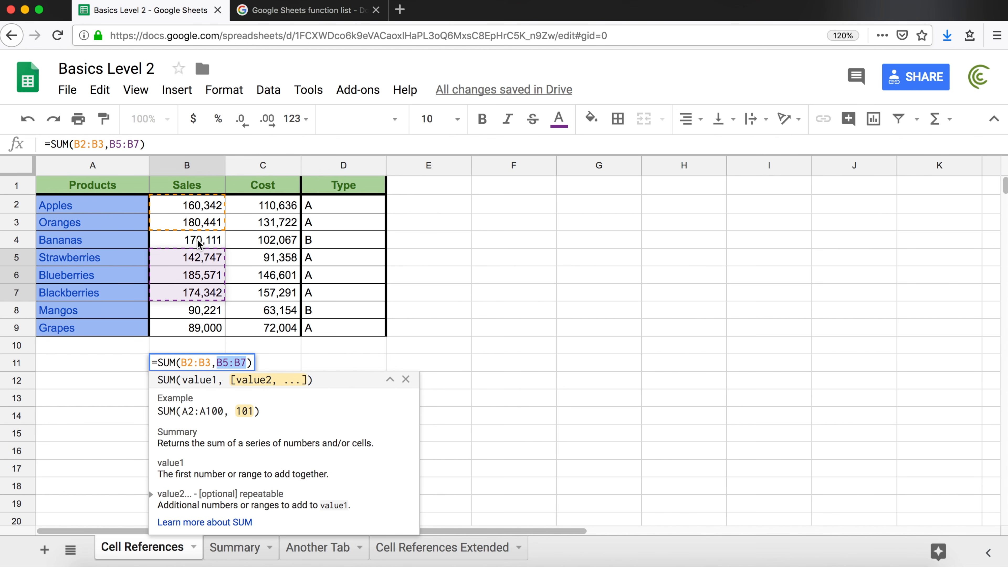
click(247, 362)
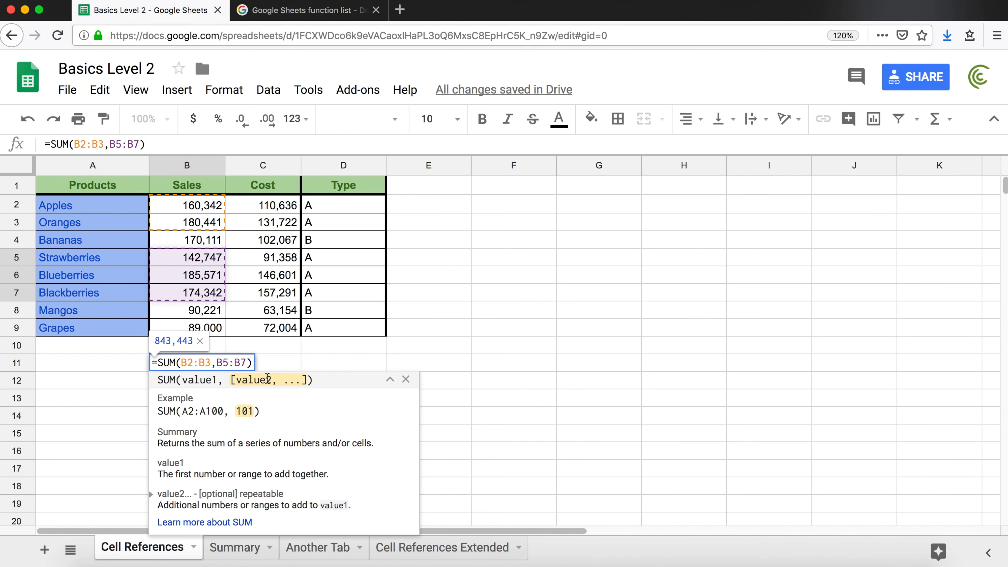
drag(284, 380, 310, 379)
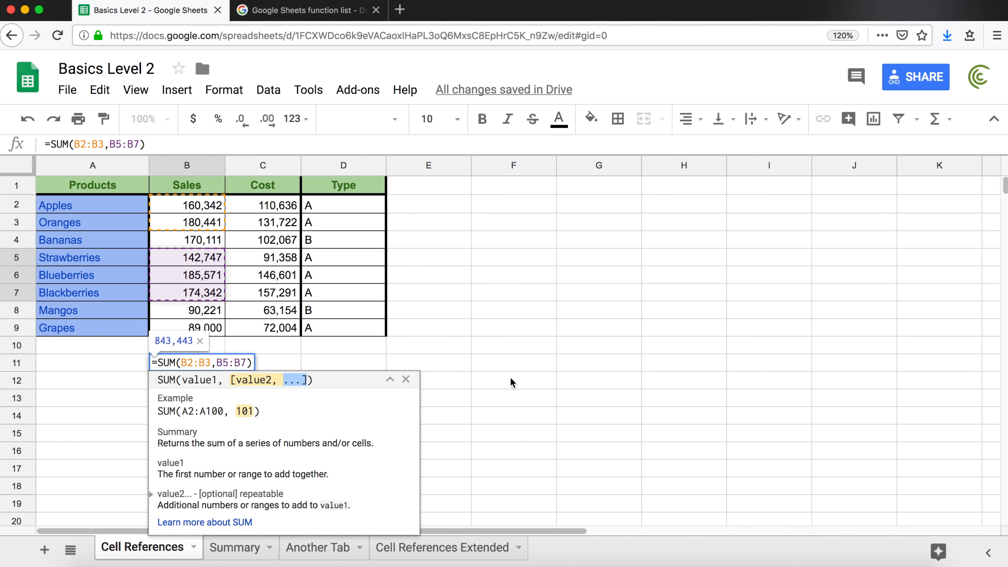
click(247, 363)
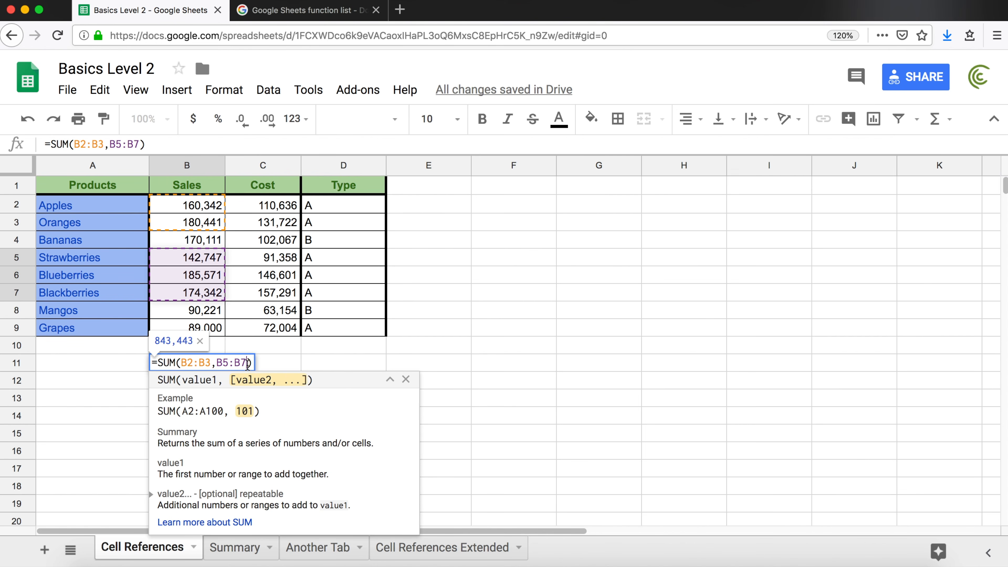
text(,)
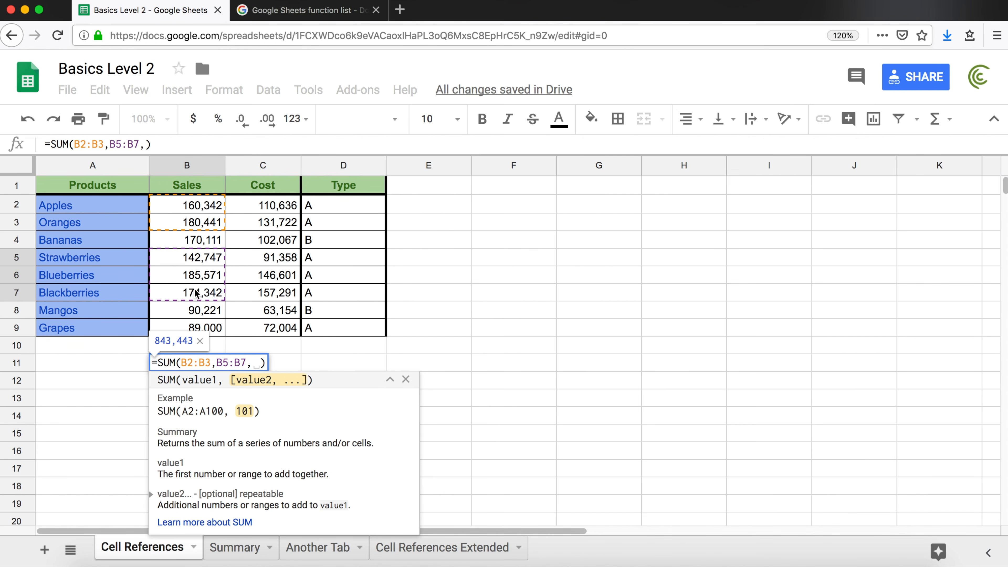
click(213, 328)
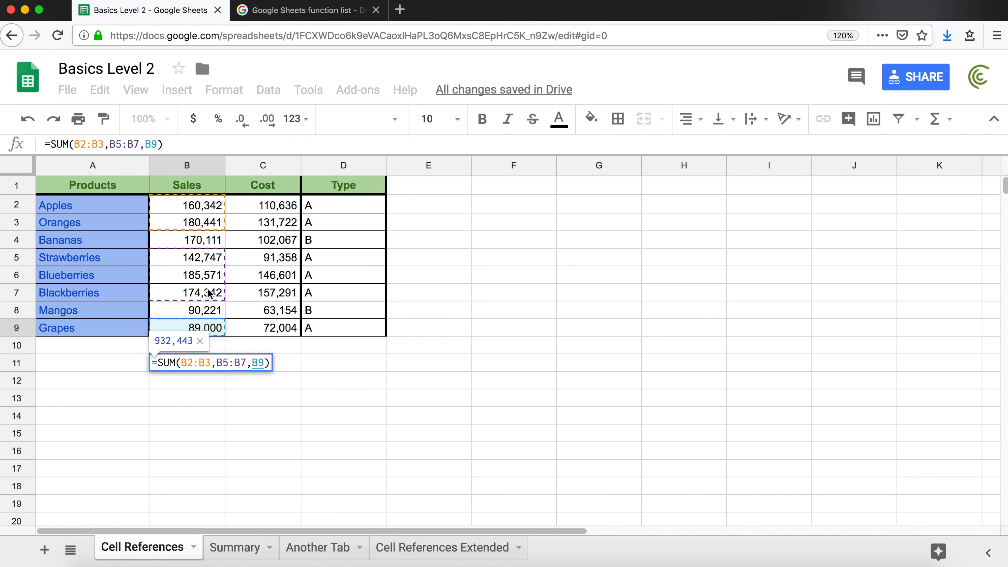
click(269, 362)
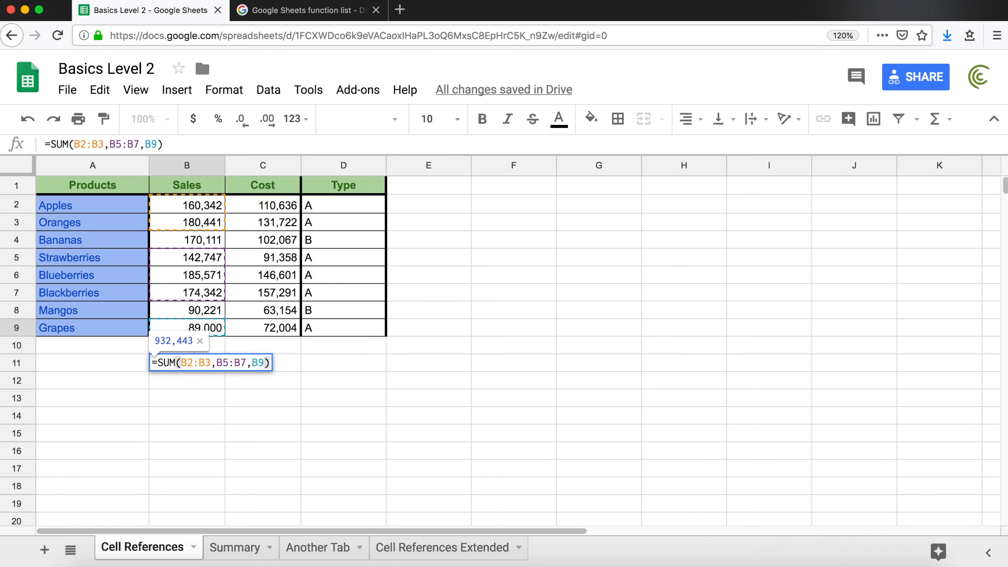
key(Return)
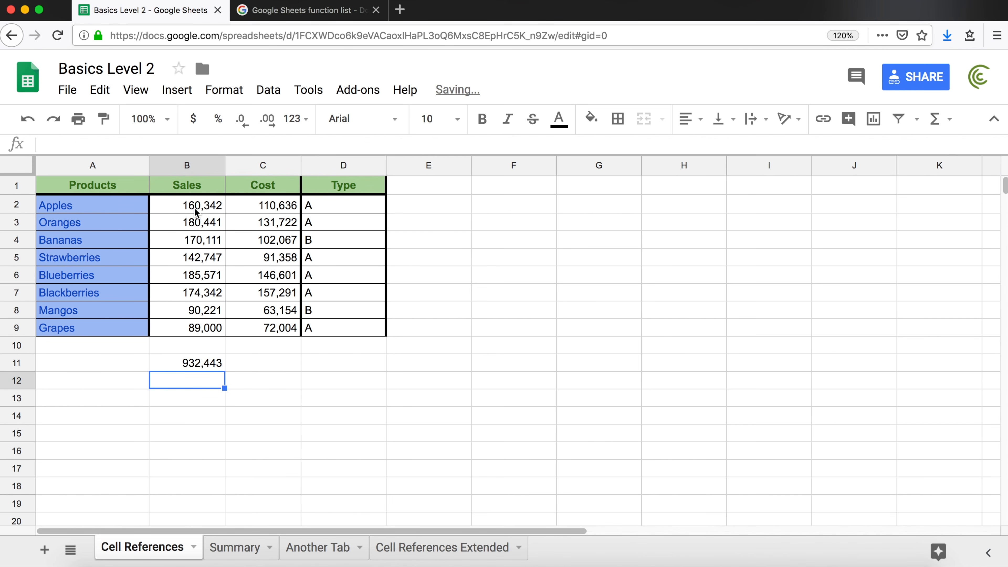
Inspect the commas separating the arguments of the B11 SUM formula and leave the cell without editing it
double_click(212, 363)
click(211, 363)
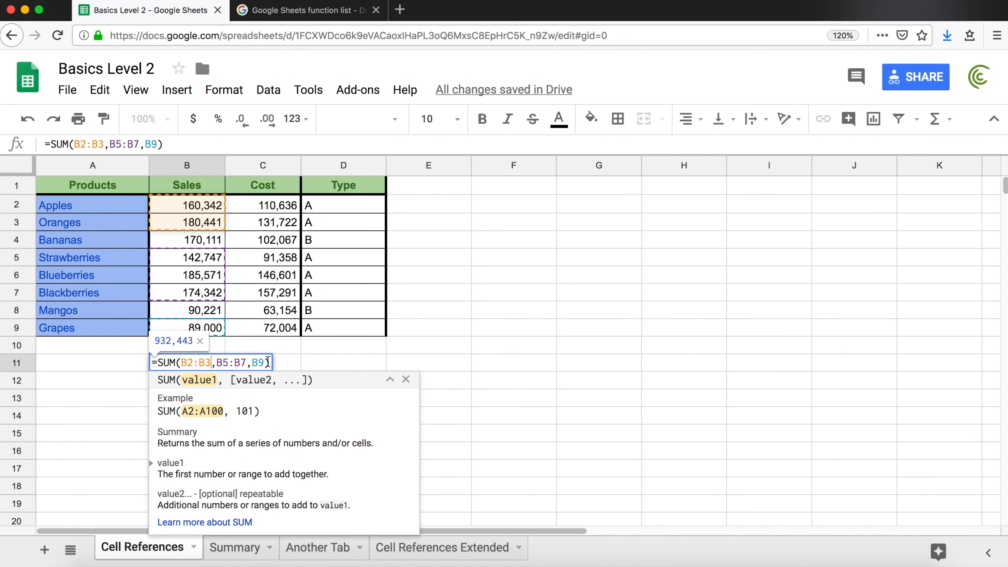
double_click(212, 363)
click(250, 362)
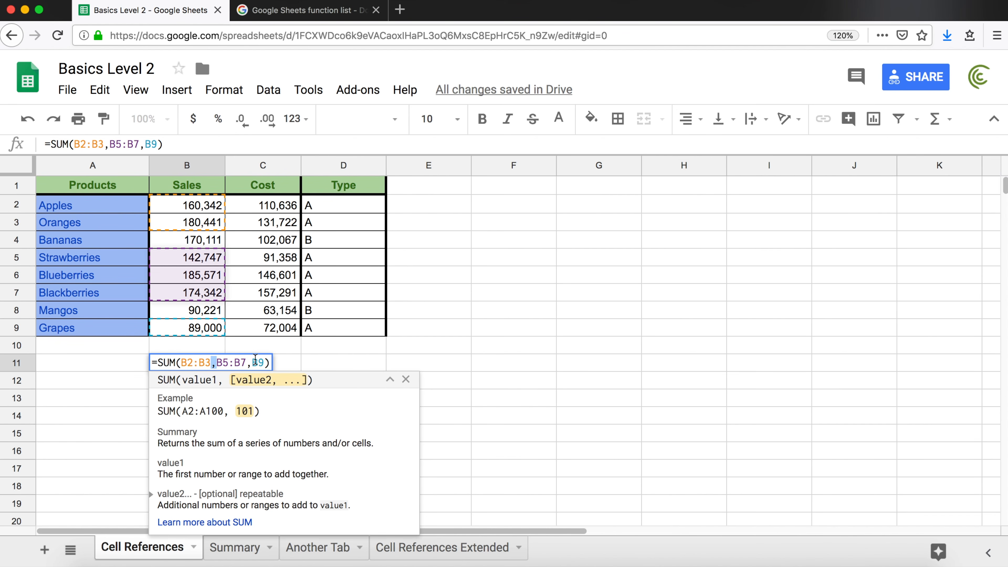
click(251, 363)
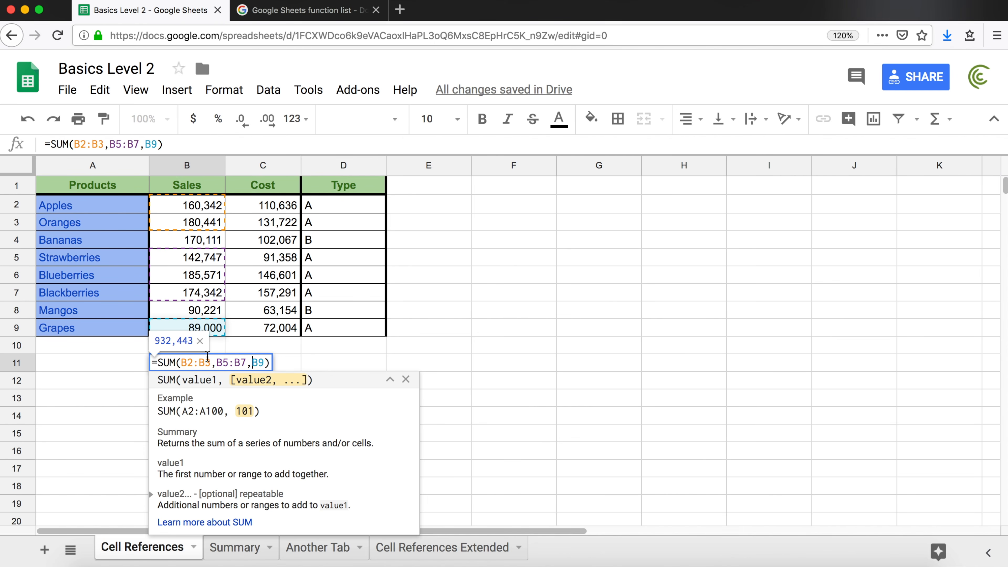
key(Escape)
Enter the argument-free formula =TODAY() in cell B14, checking its syntax help before committing it
click(186, 413)
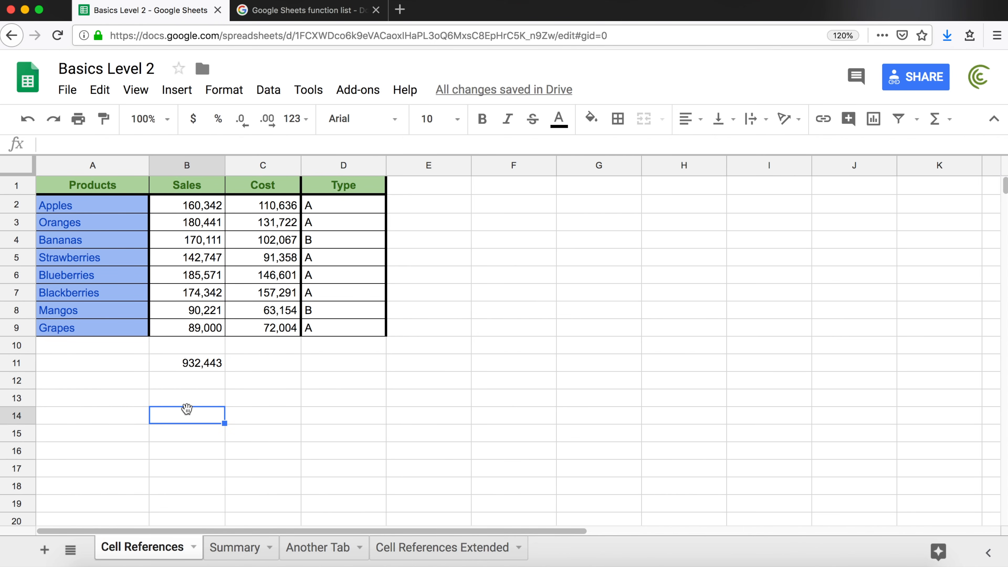
text(=TODA)
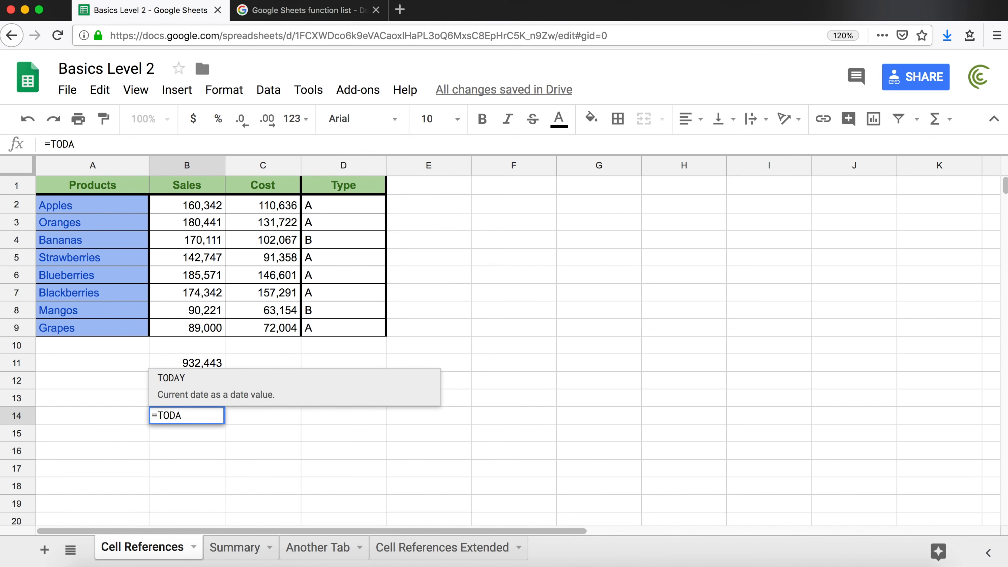
text(Y()
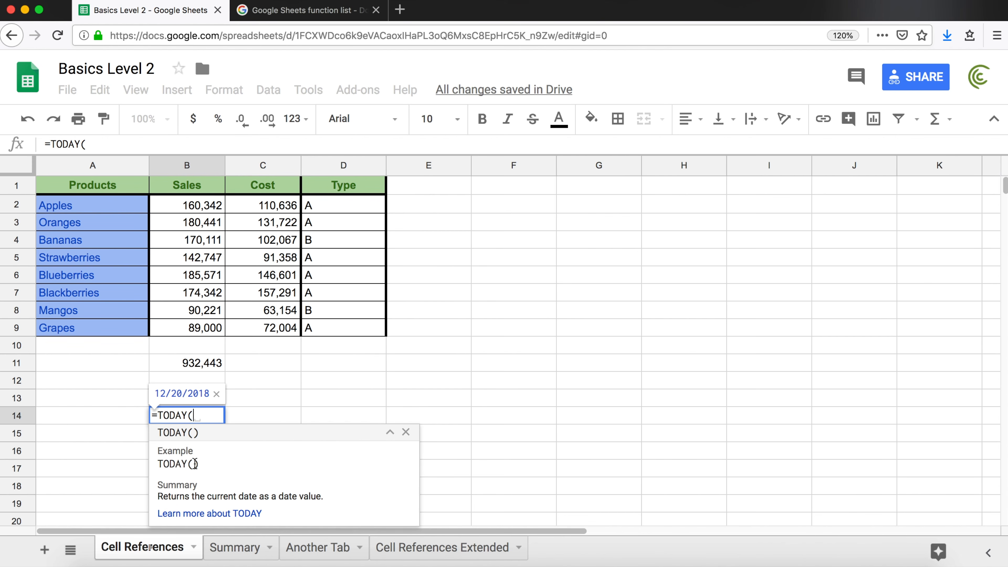
text())
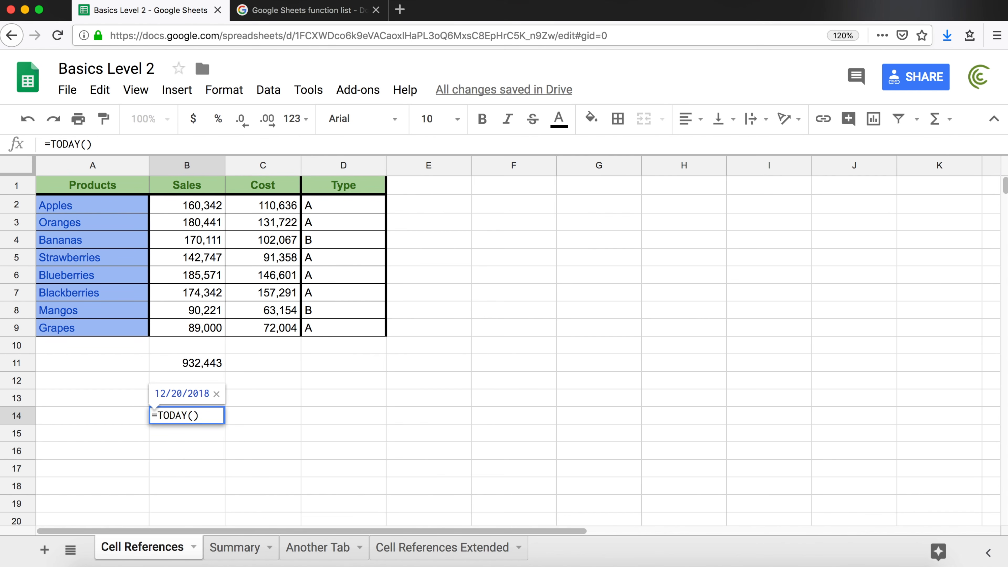
click(195, 414)
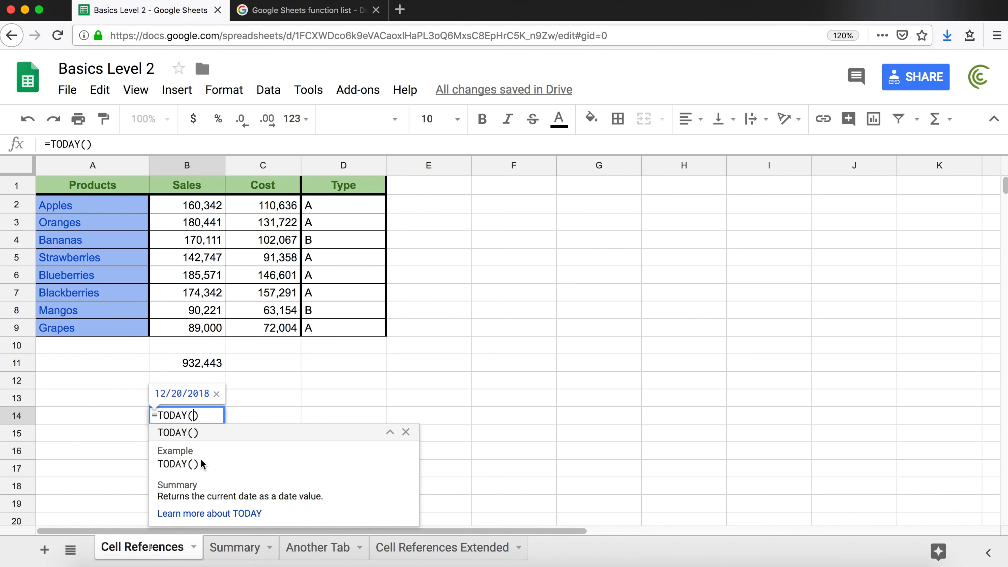
key(Return)
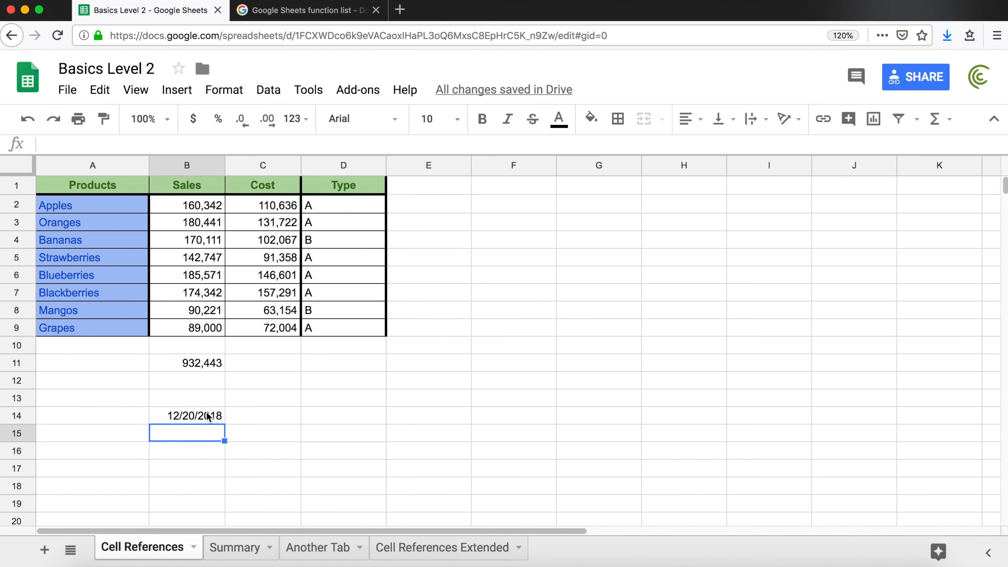
Reopen cell B14 to examine the empty parentheses of TODAY, and delete the whole formula from the cell
double_click(207, 413)
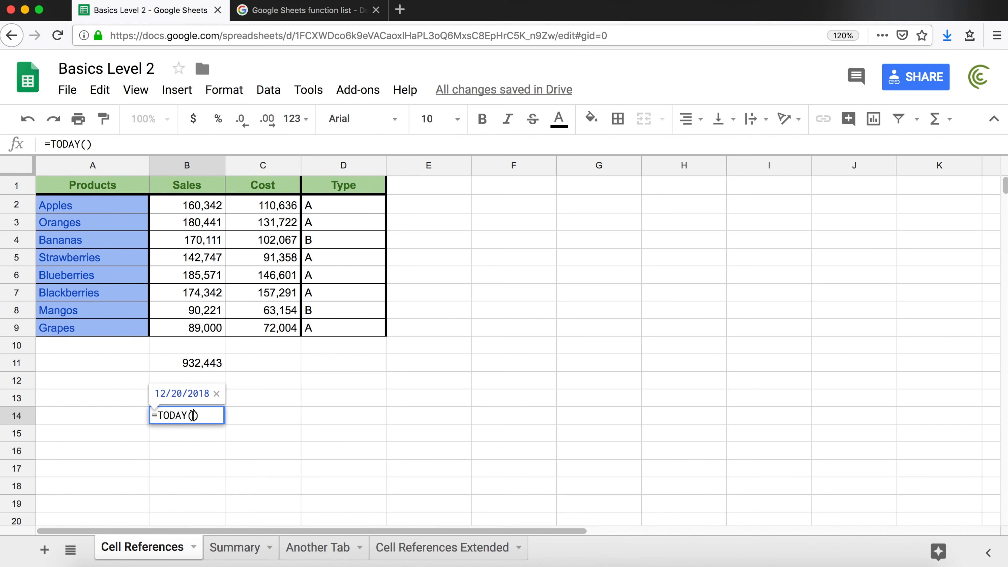
click(195, 415)
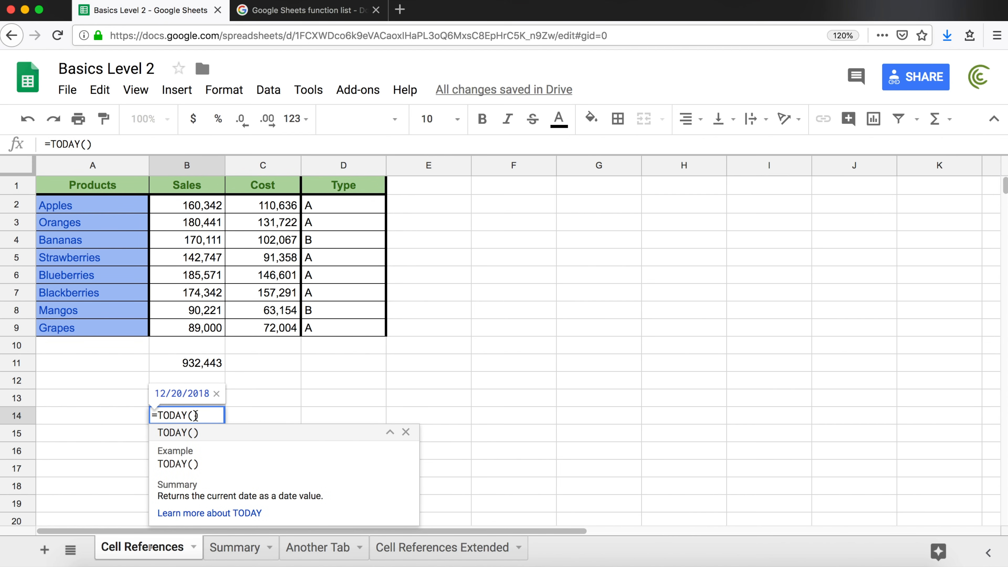
drag(158, 415, 210, 415)
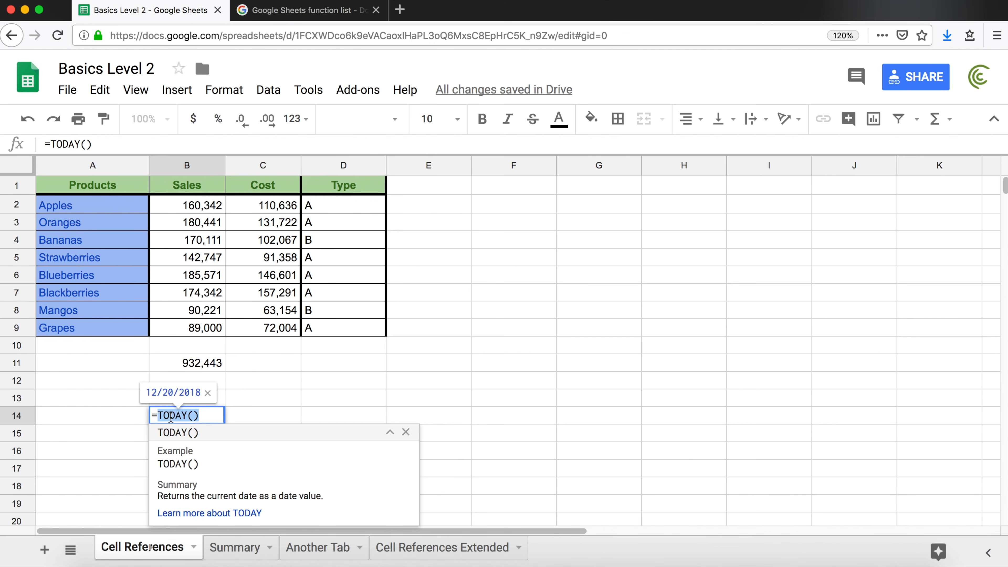
key(BackSpace)
key(BackSpace)
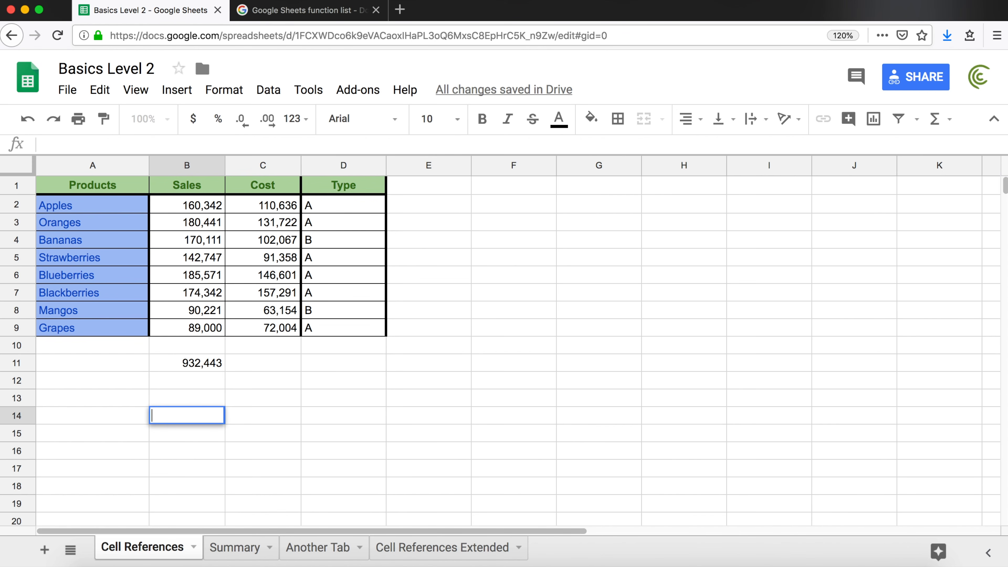
Leave the emptied cell B14 and enter the addition formula =B2+B3+B5+B6+B7+B9 in cell B13
key(Return)
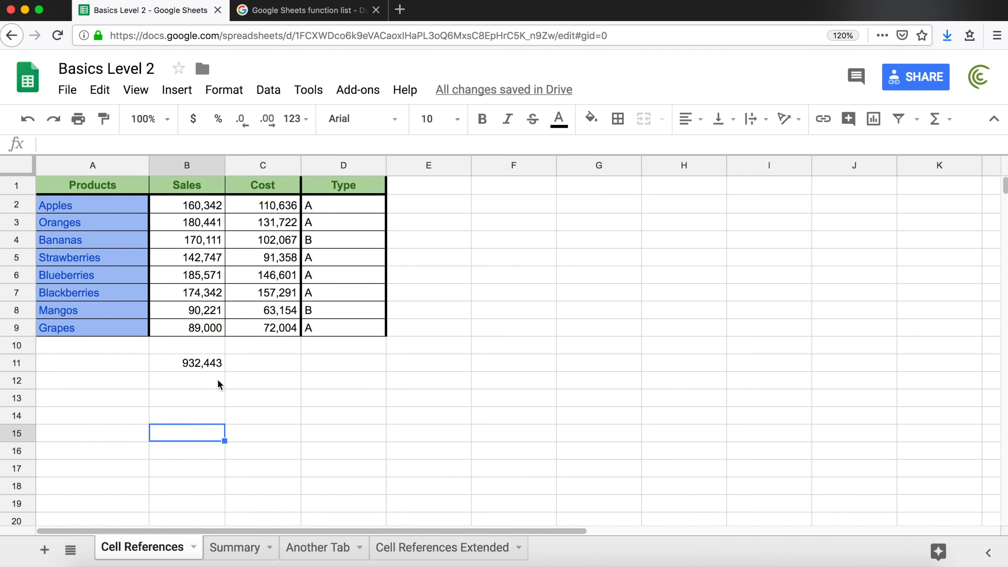
click(194, 403)
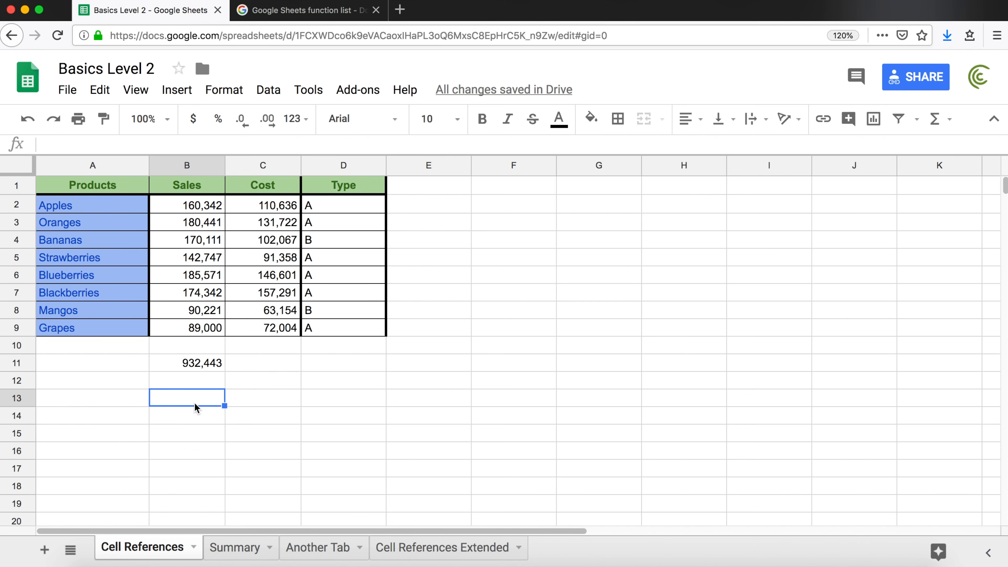
text(=)
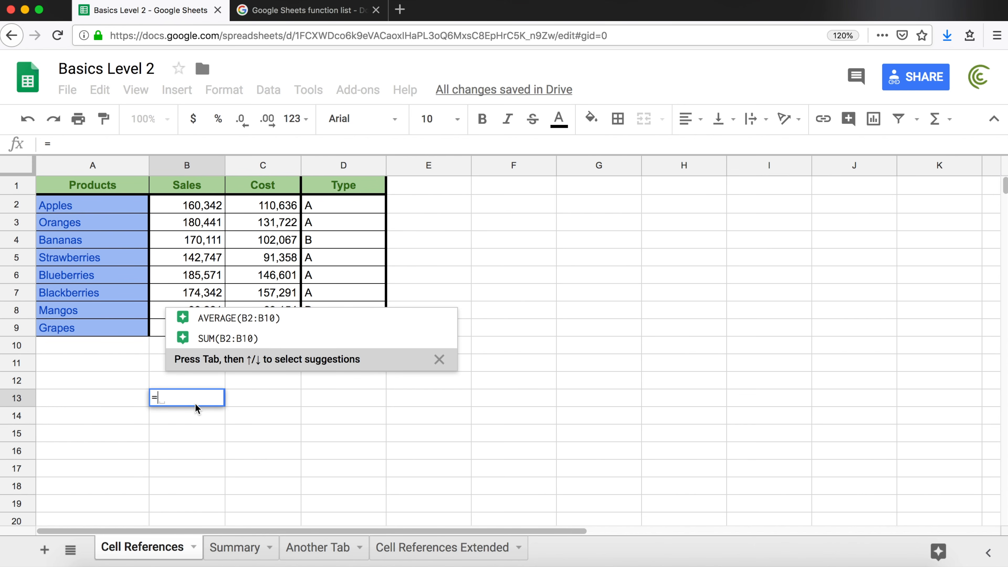
click(193, 209)
text(+)
click(207, 222)
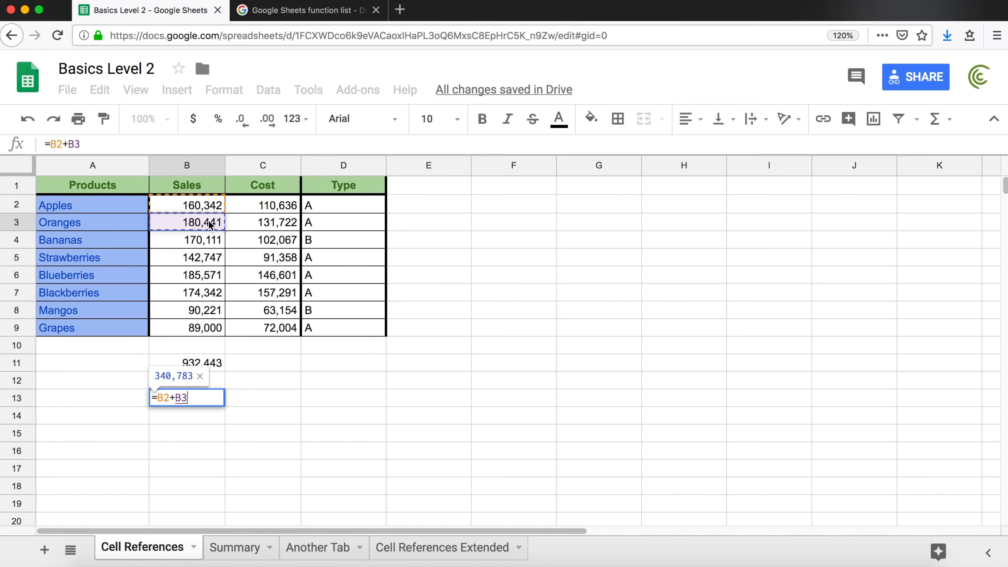
text(+)
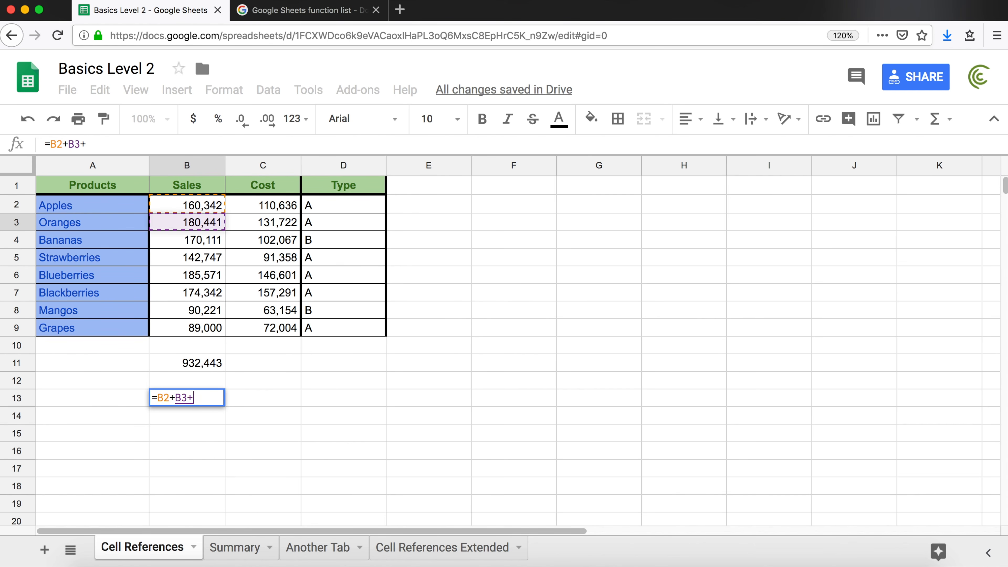
click(205, 261)
text(+)
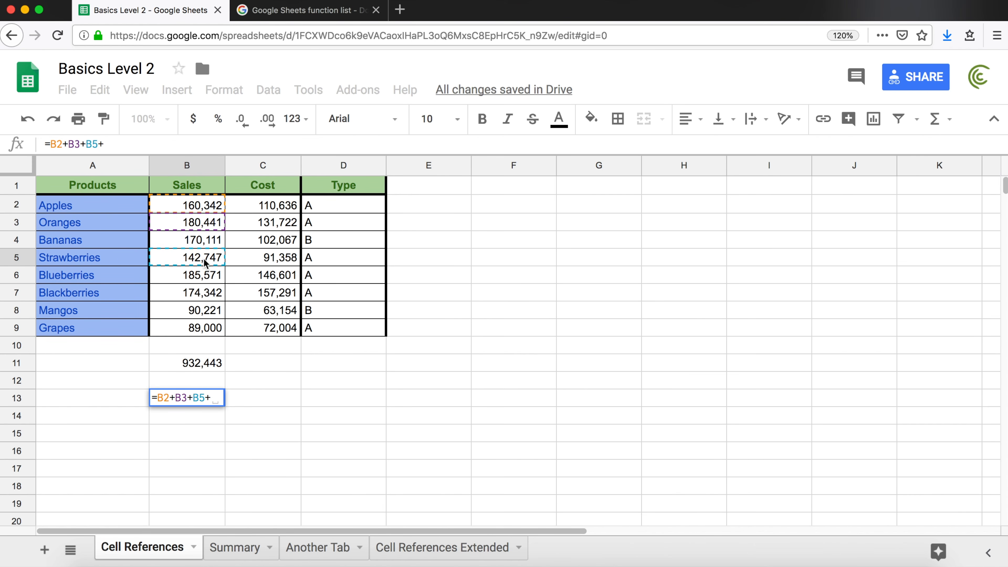
click(205, 275)
text(+)
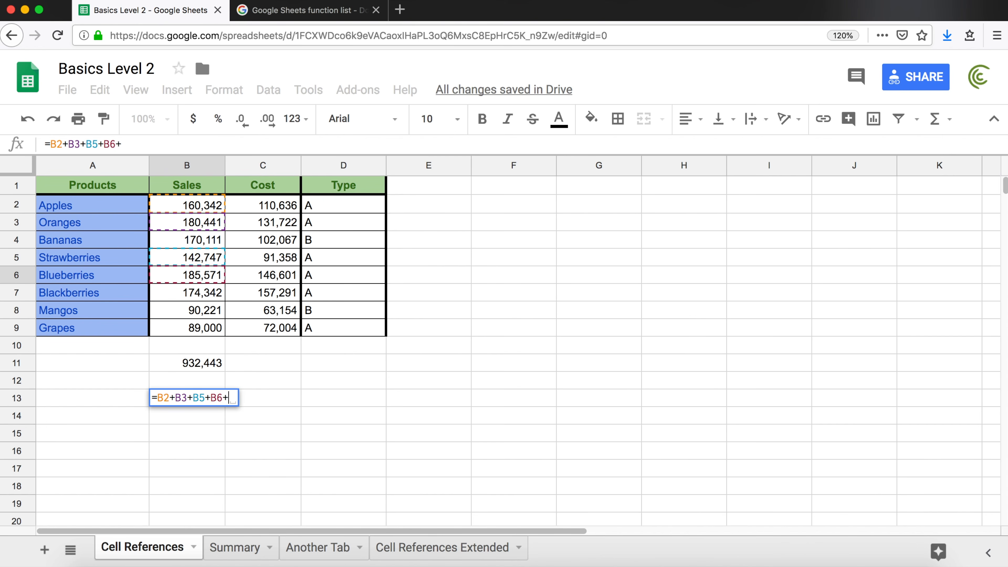
click(206, 290)
text(+)
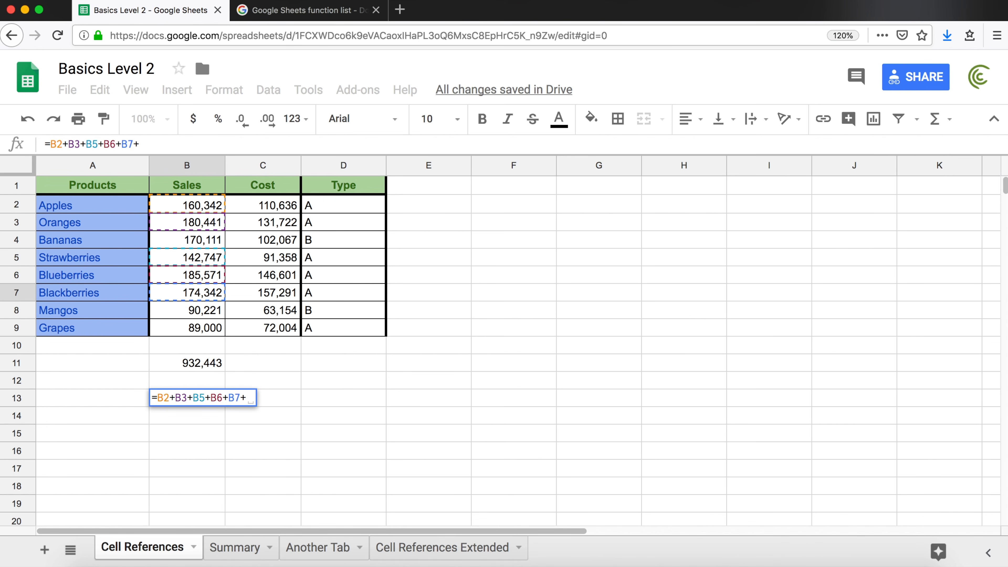
click(207, 330)
key(Return)
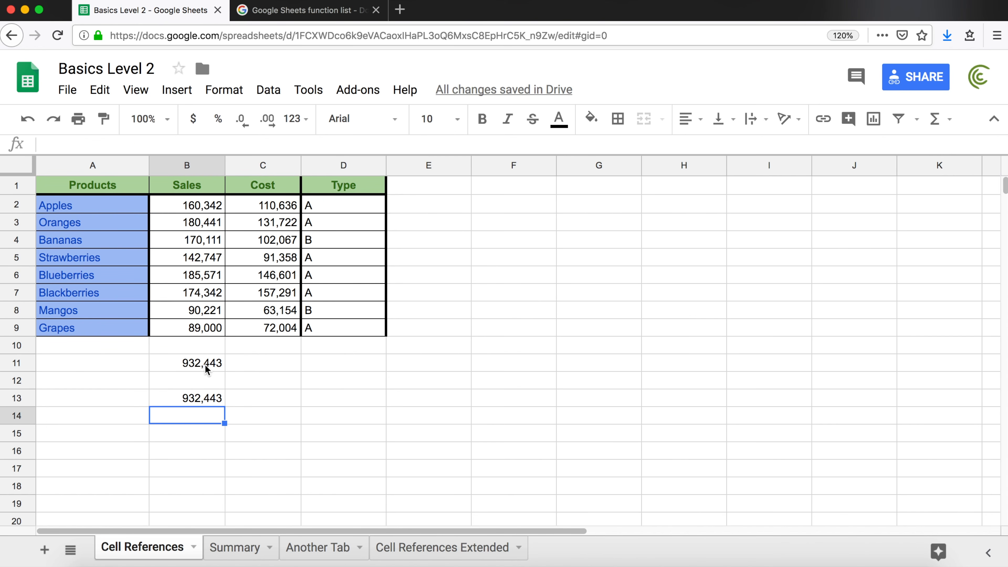
Compare the SUM formula in B11 with the addition formula in B13, leaving both cells without editing them
double_click(203, 363)
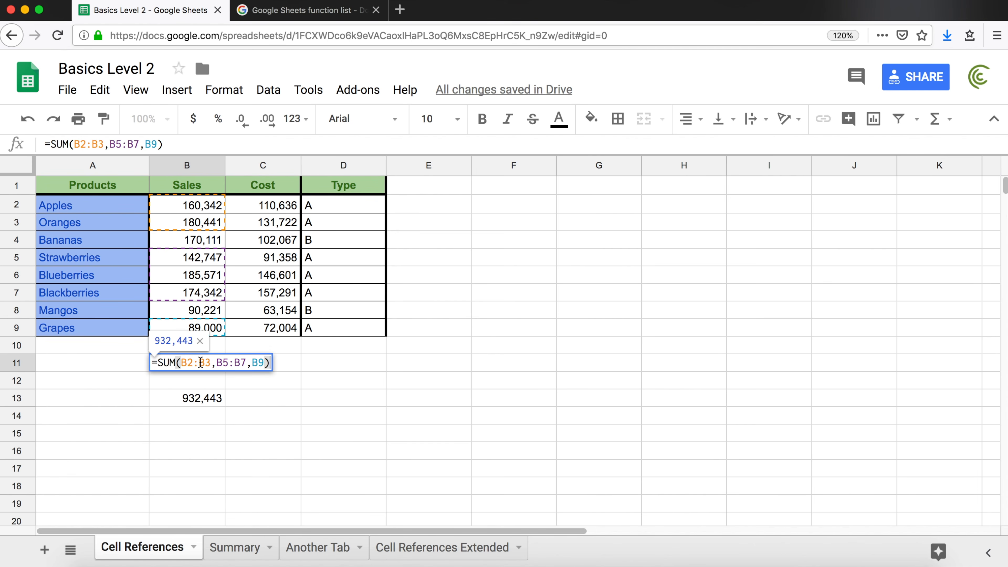
key(Escape)
double_click(210, 398)
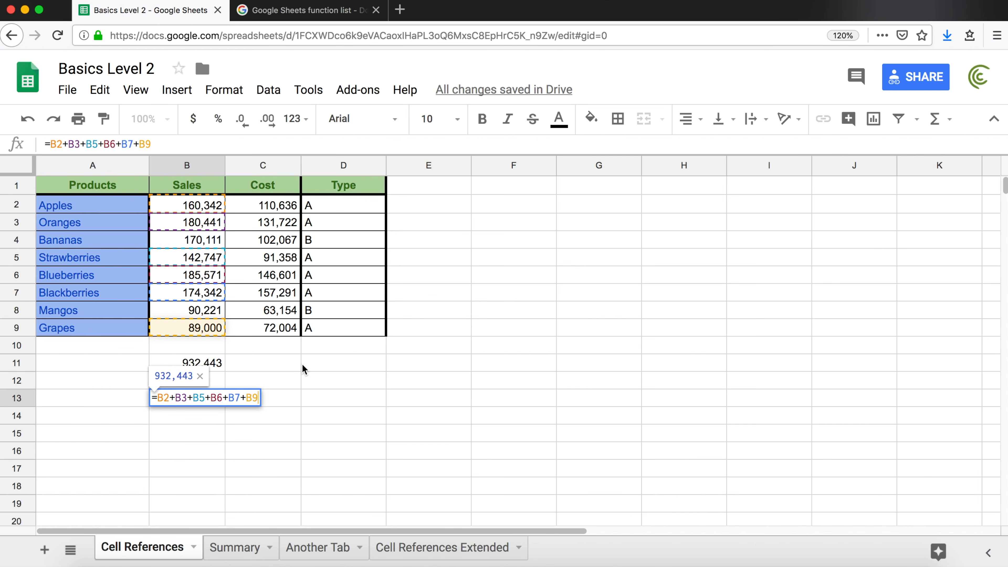
key(Escape)
double_click(200, 399)
key(Escape)
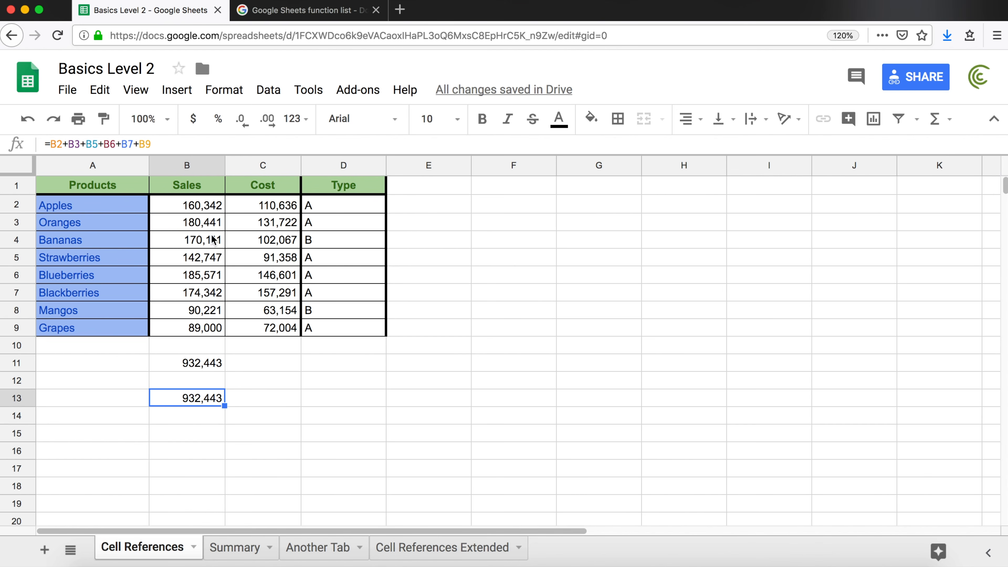
Sum the Apples and Oranges sales separately by entering =SUM(B2:B3) in cell D12
drag(200, 208, 201, 224)
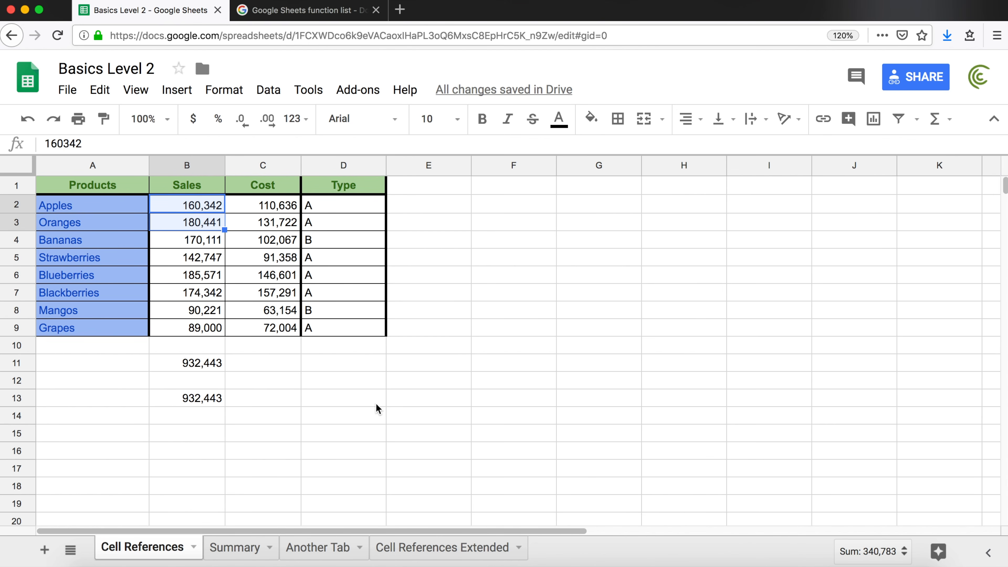
click(332, 382)
text(=sum()
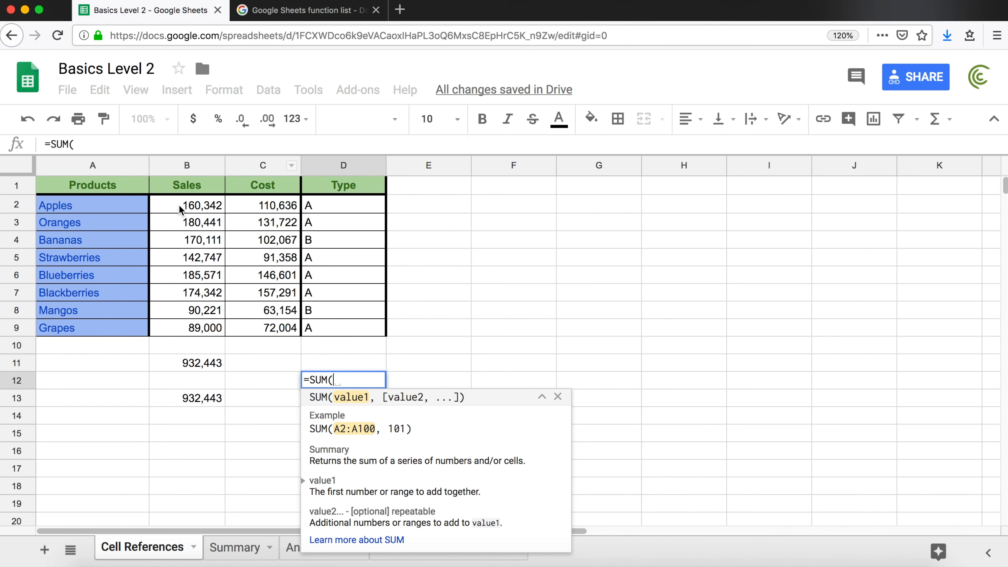
drag(179, 204, 185, 220)
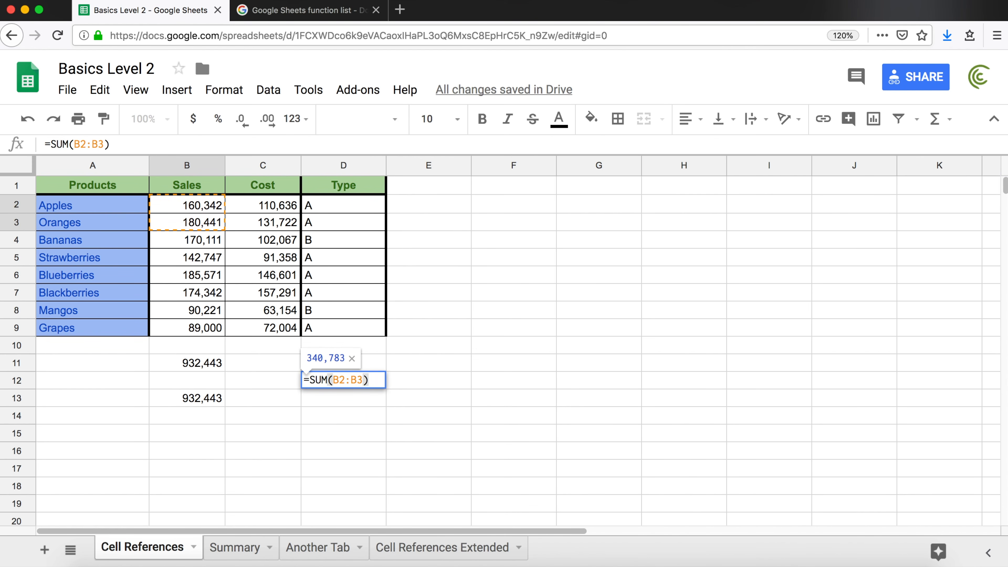
key(Return)
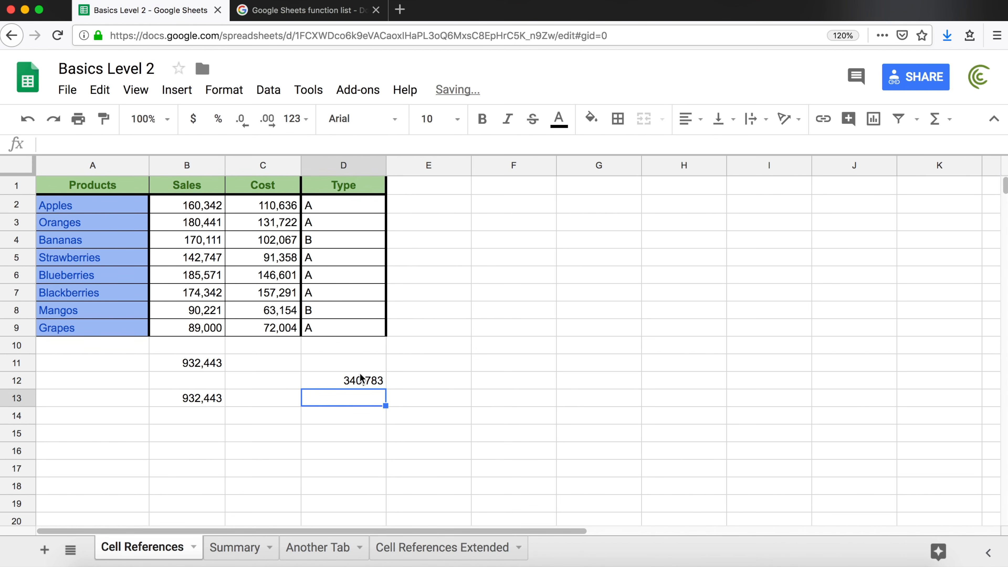
Enter =SUM(B5:B7) in cell D13 to total the Strawberries, Blueberries and Blackberries sales
text(=s)
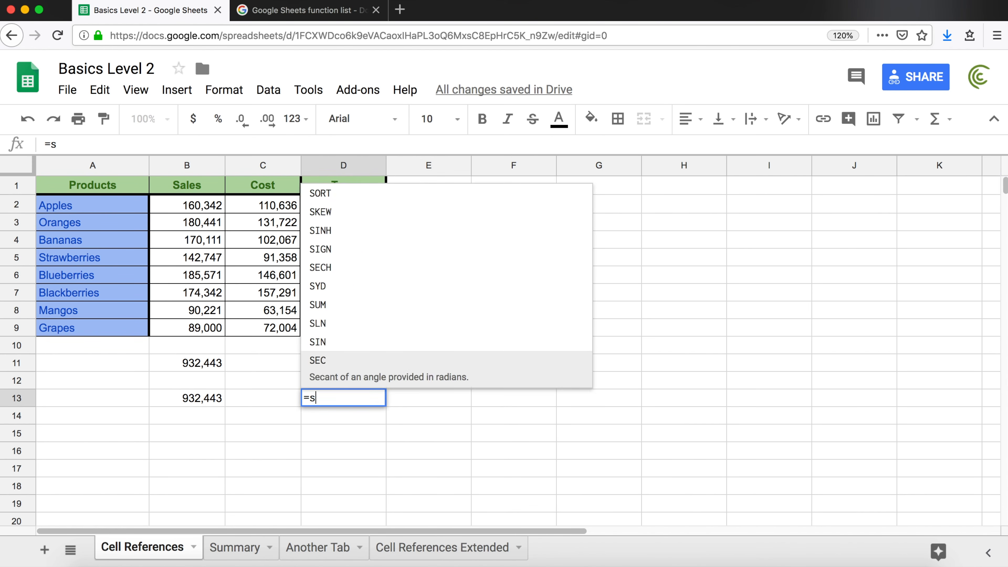
text(um()
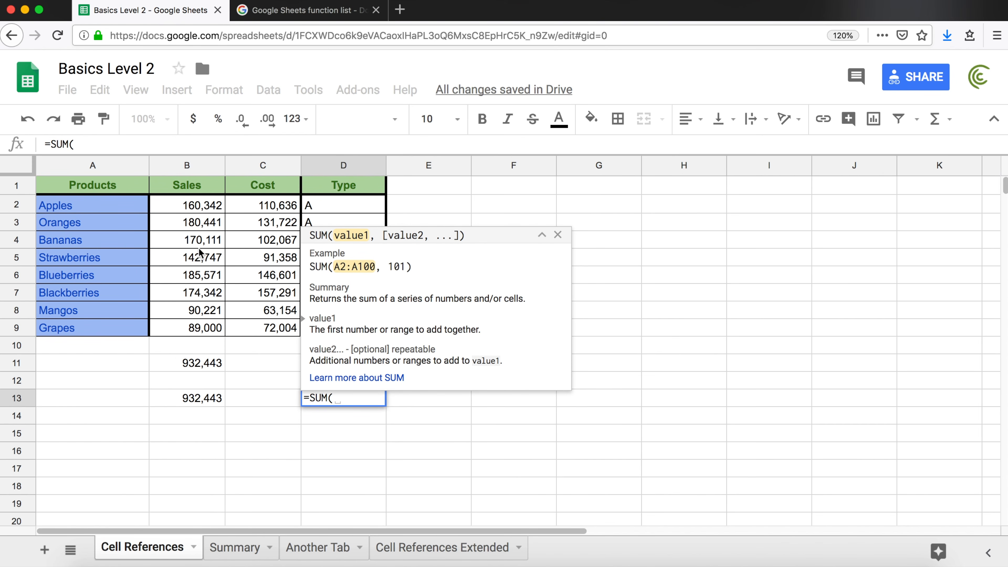
drag(194, 257, 191, 295)
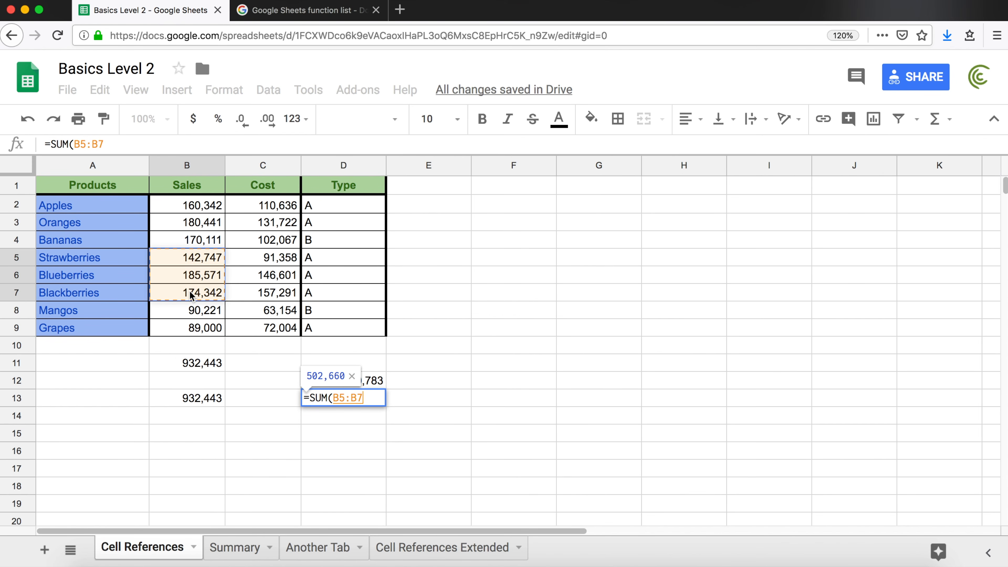
text())
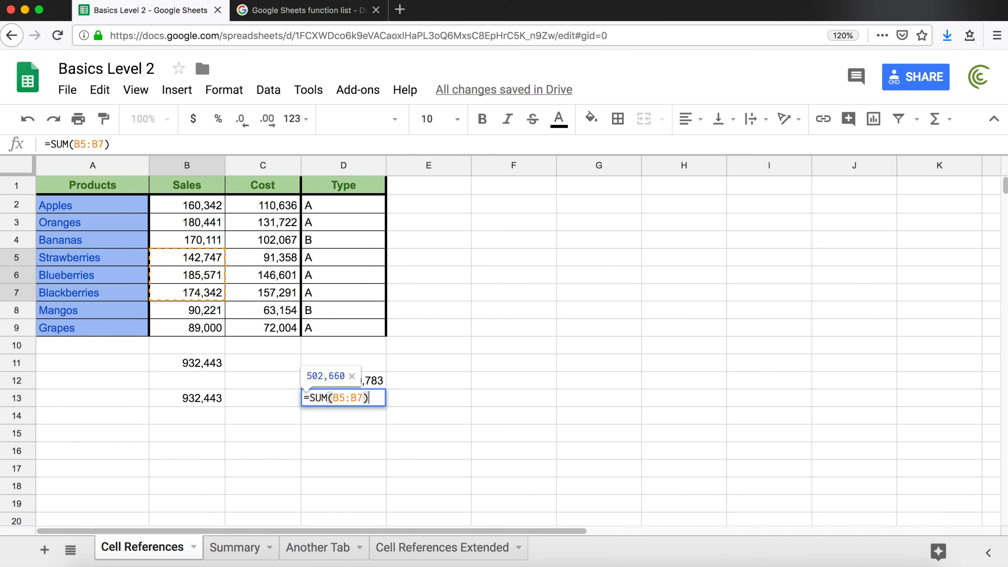
key(Return)
Enter =SUM(B9) in cell D14 for the Grapes sales
text(=sum()
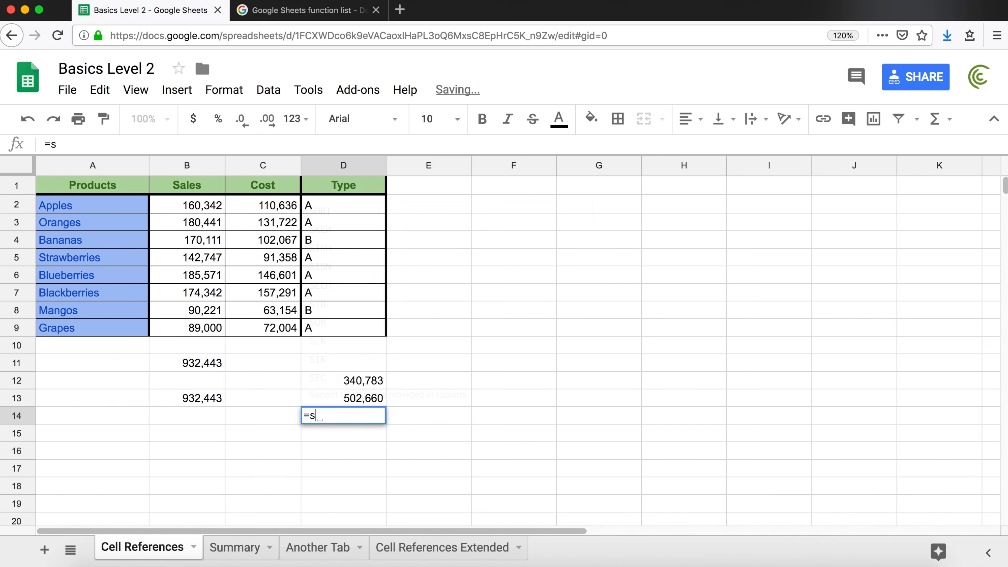
click(184, 326)
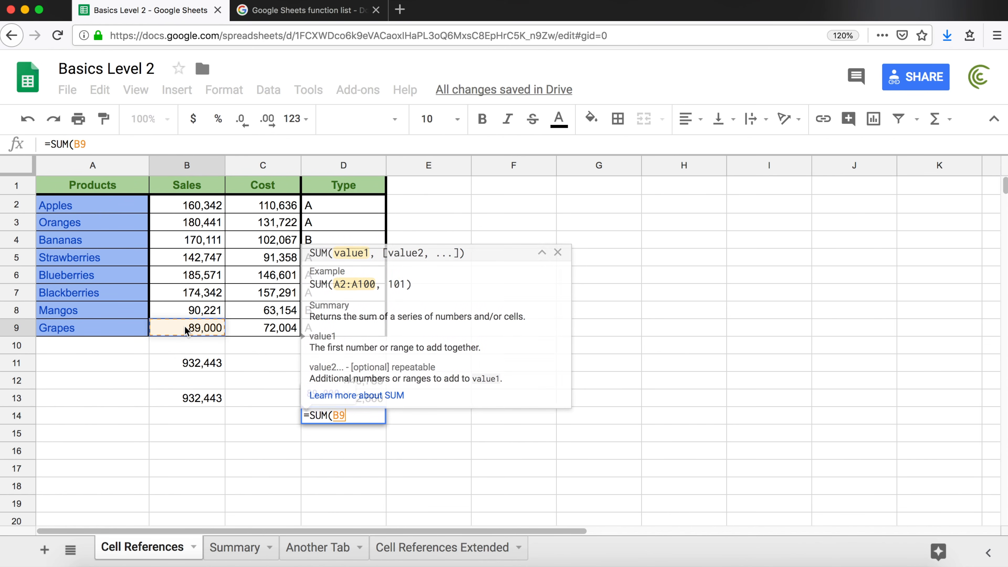
text())
key(Return)
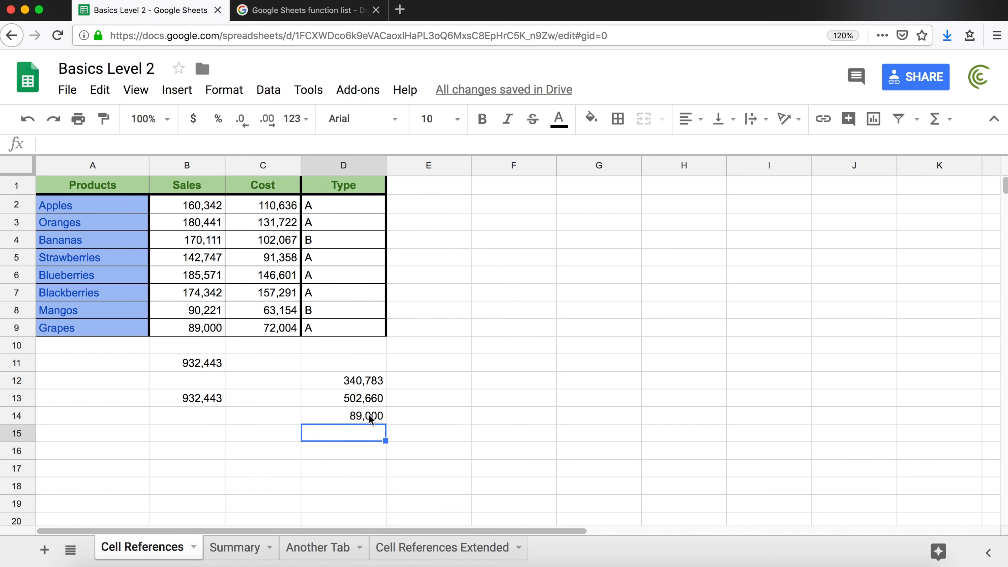
Add the three partial sums as plain numbers in cell B14 with the formula =340783+502660+89000
click(214, 414)
text(=)
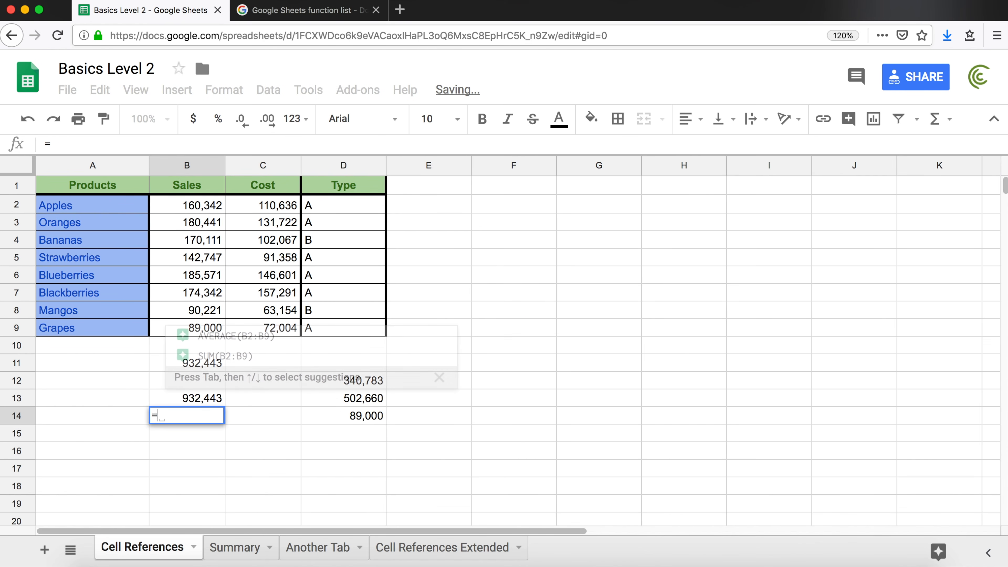
text(3)
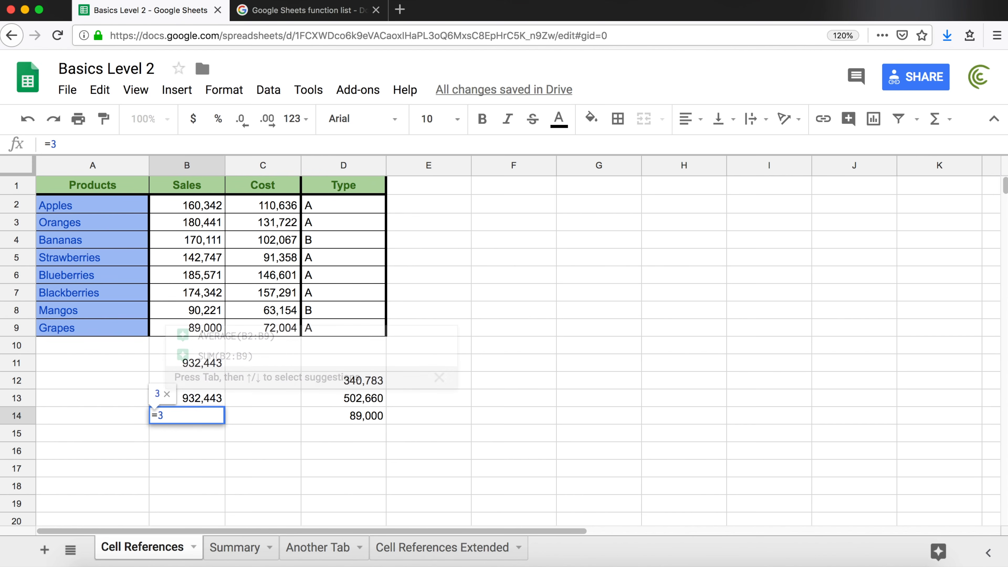
text(40)
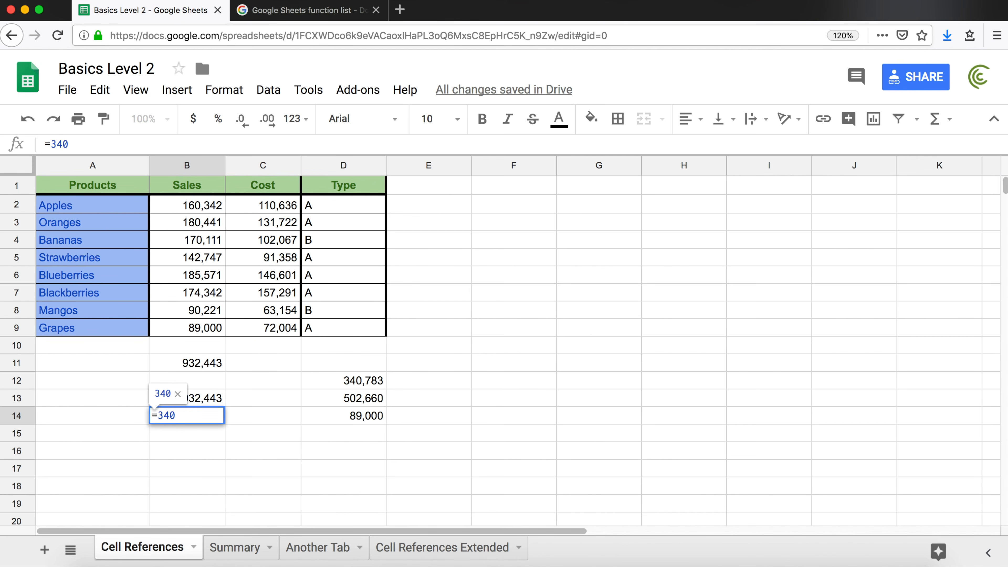
text(783+)
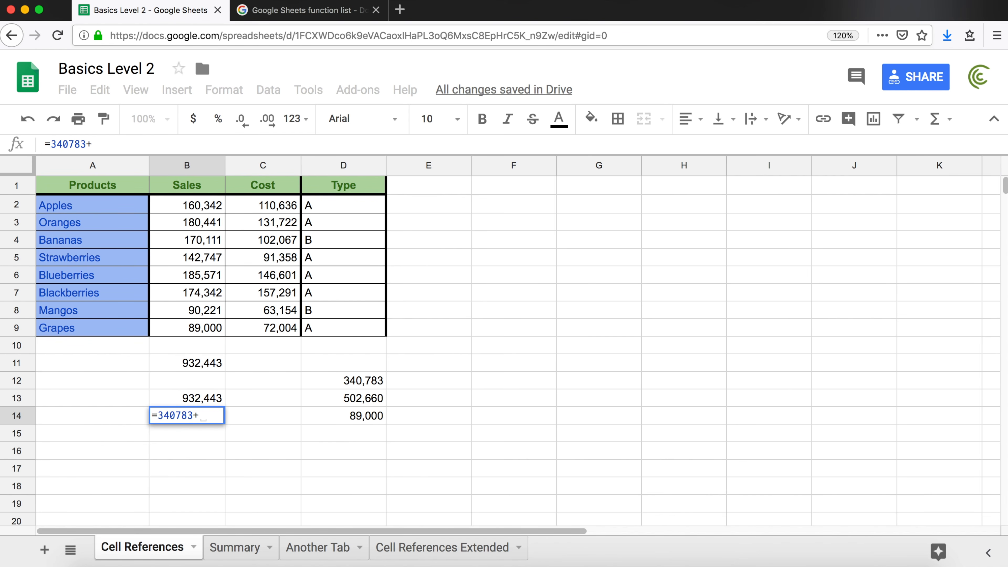
text(502660)
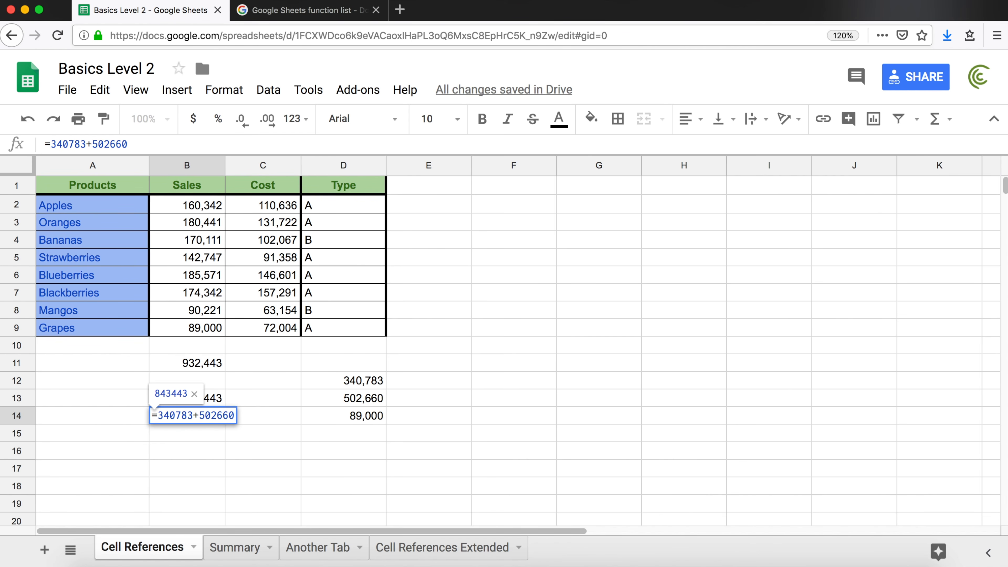
text(+)
text(89000)
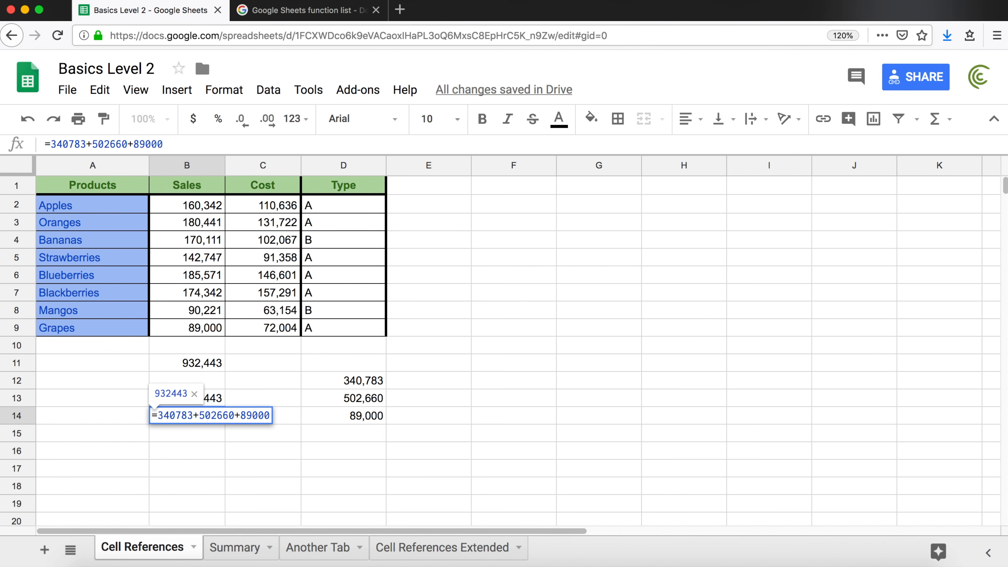
key(Return)
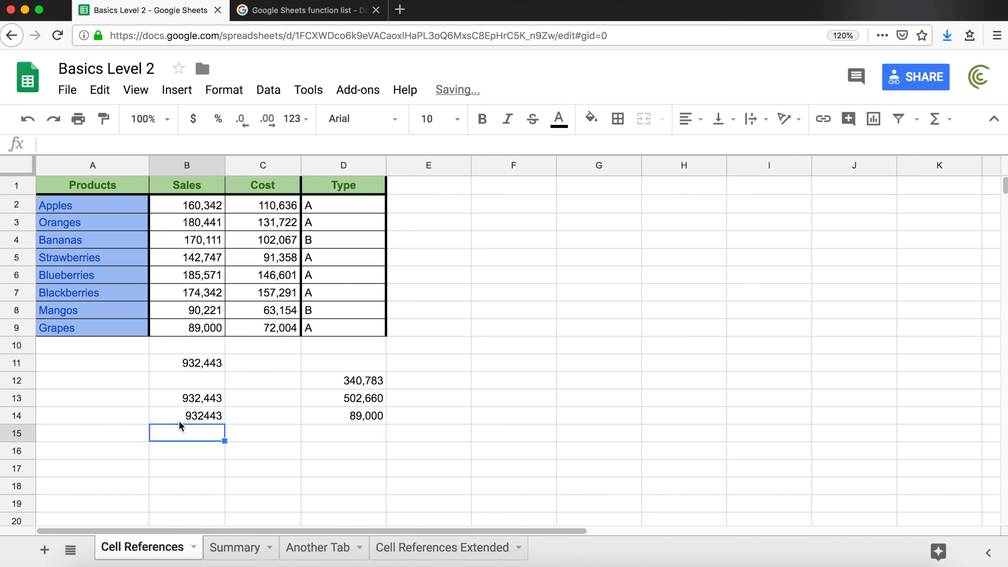
Replace the number 340783 in cell B14's formula with SUM(B2:B3)
click(207, 359)
double_click(202, 414)
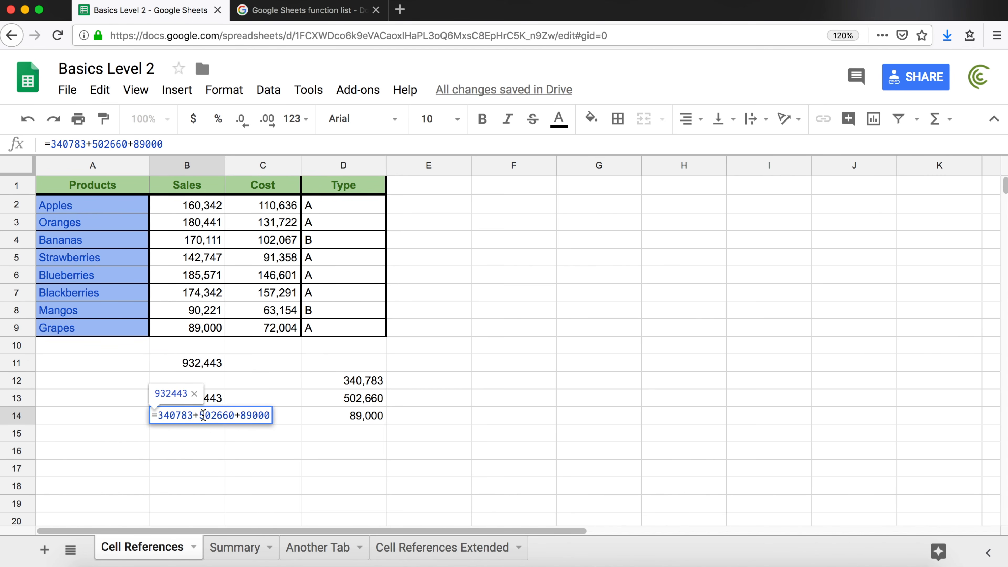
double_click(175, 415)
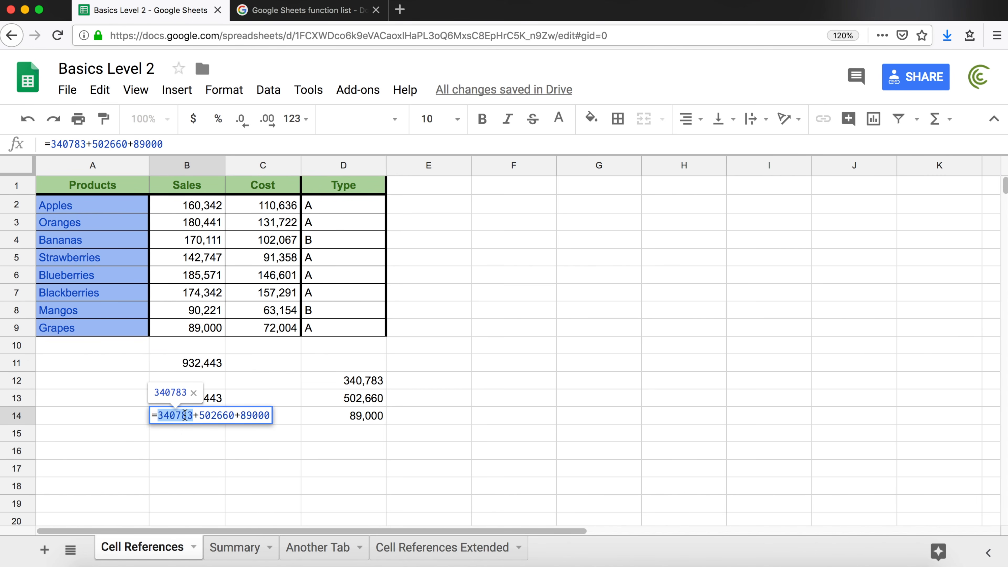
click(194, 415)
drag(193, 416, 157, 415)
key(BackSpace)
text(SUM()
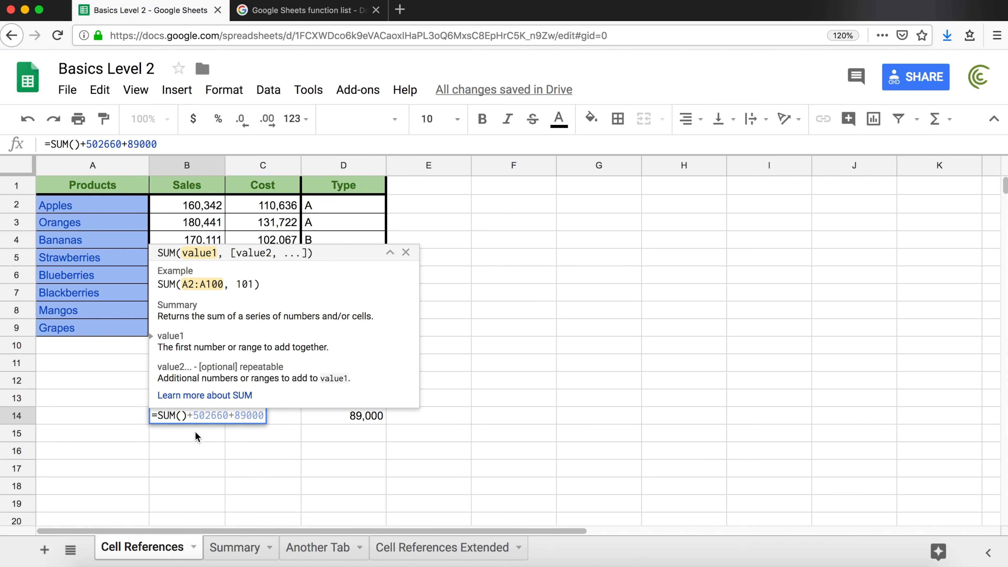
click(202, 206)
drag(201, 220, 202, 226)
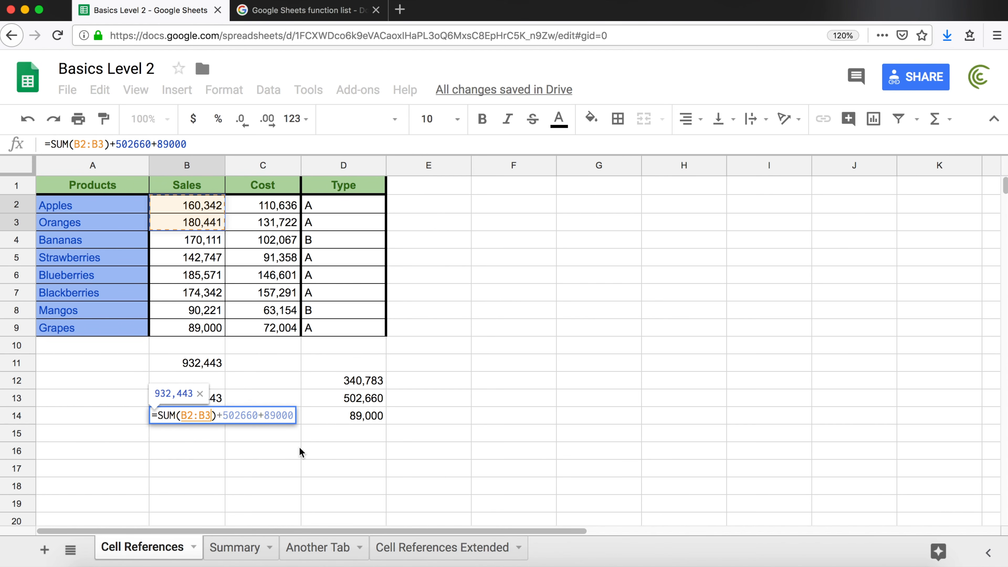
drag(217, 416, 160, 415)
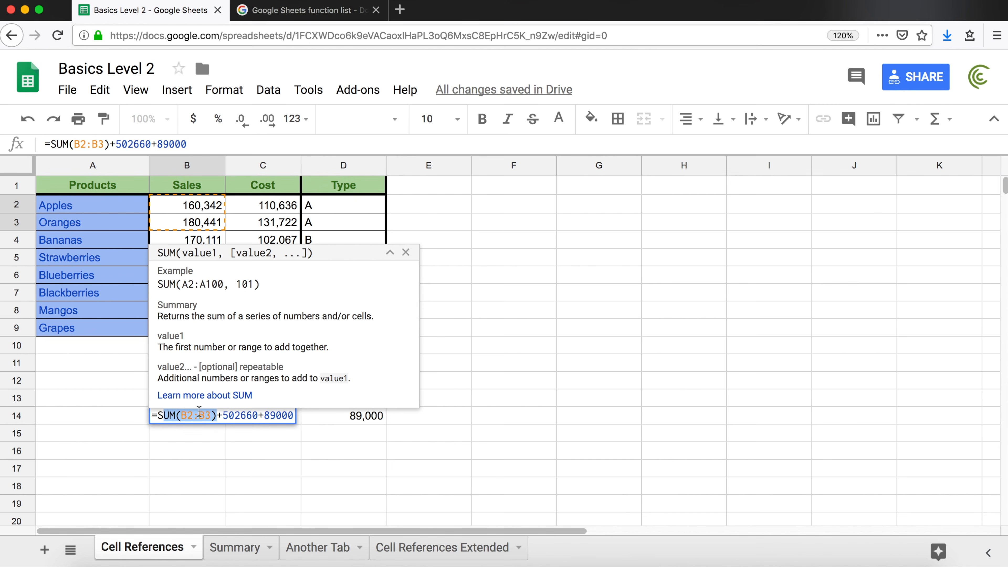
key(Return)
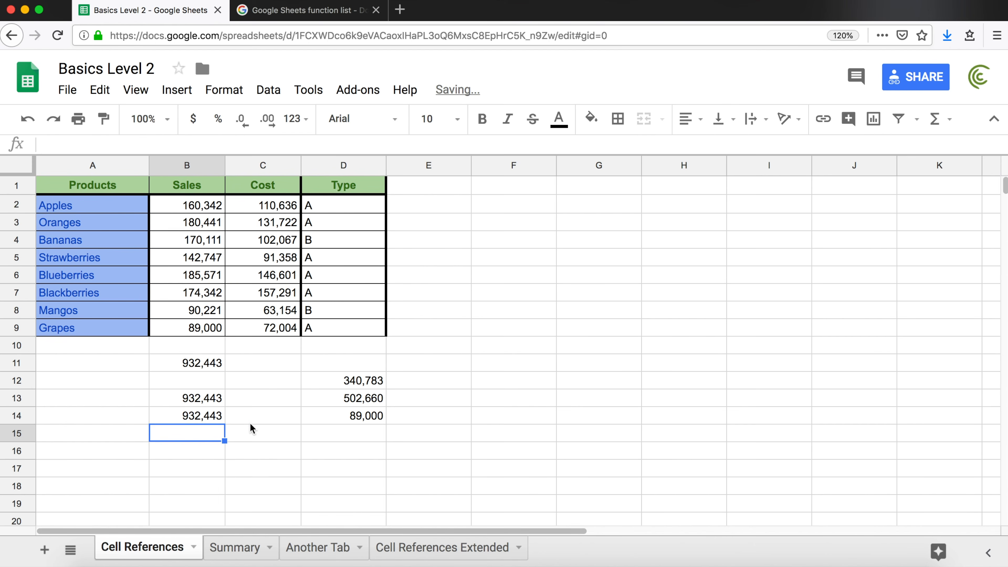
Replace the number 502660 in cell B14's formula with SUM(B5:B7)
click(201, 416)
double_click(231, 419)
drag(222, 416, 256, 413)
key(BackSpace)
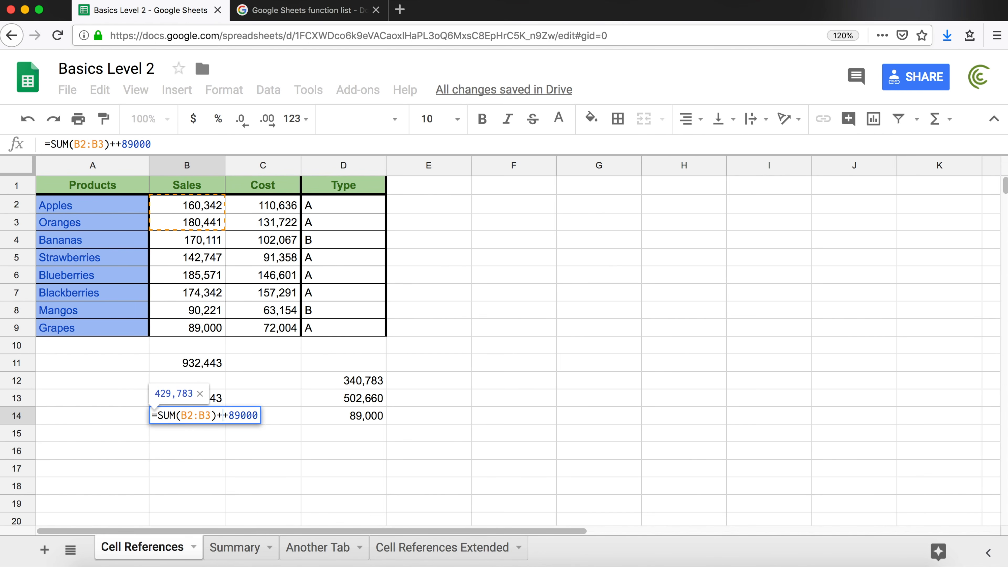
text(SUM())
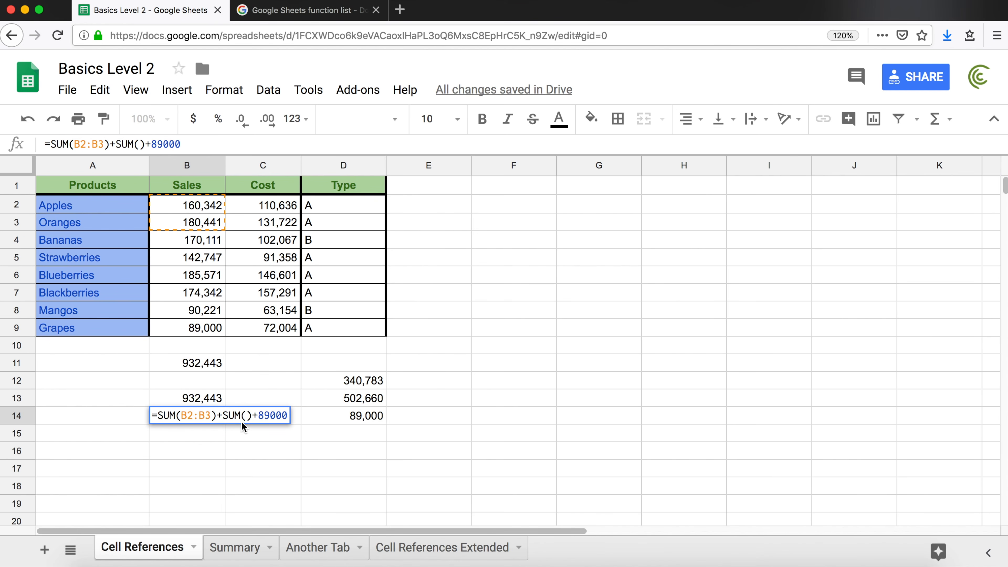
click(246, 415)
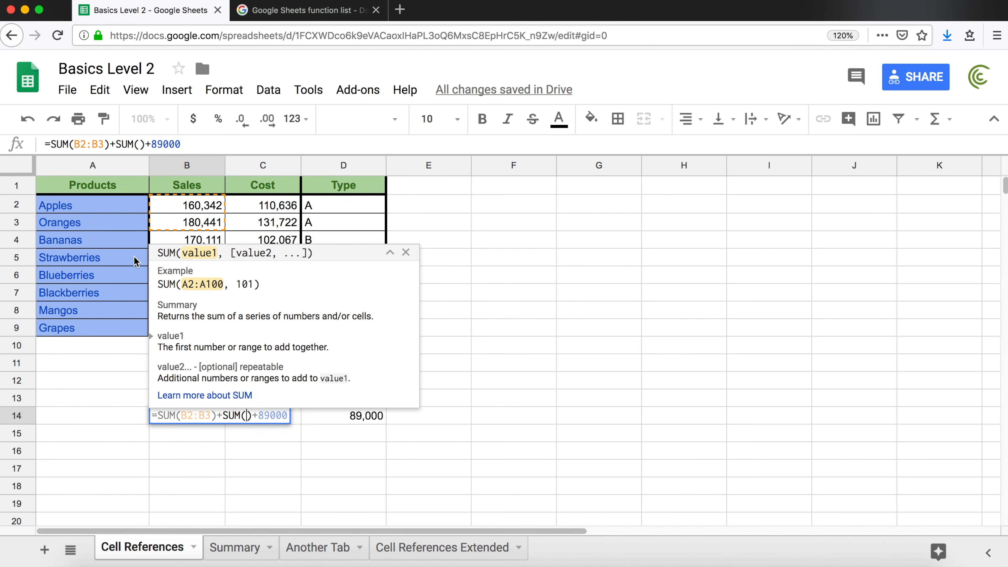
drag(169, 261, 186, 298)
Replace the number 89000 in cell B14's formula with a reference to B9 and commit the formula
drag(288, 417, 332, 416)
key(BackSpace)
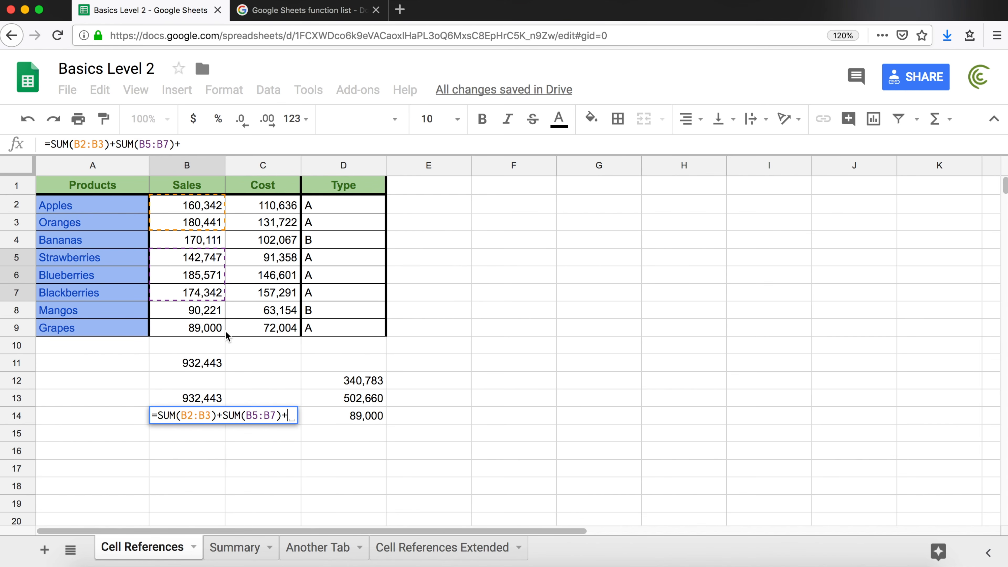
click(192, 329)
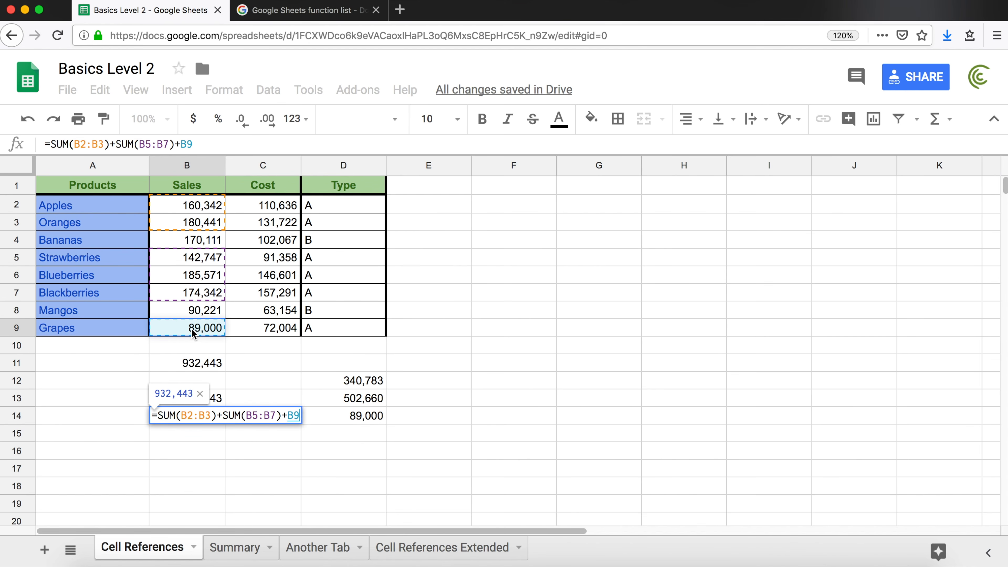
drag(217, 415, 158, 416)
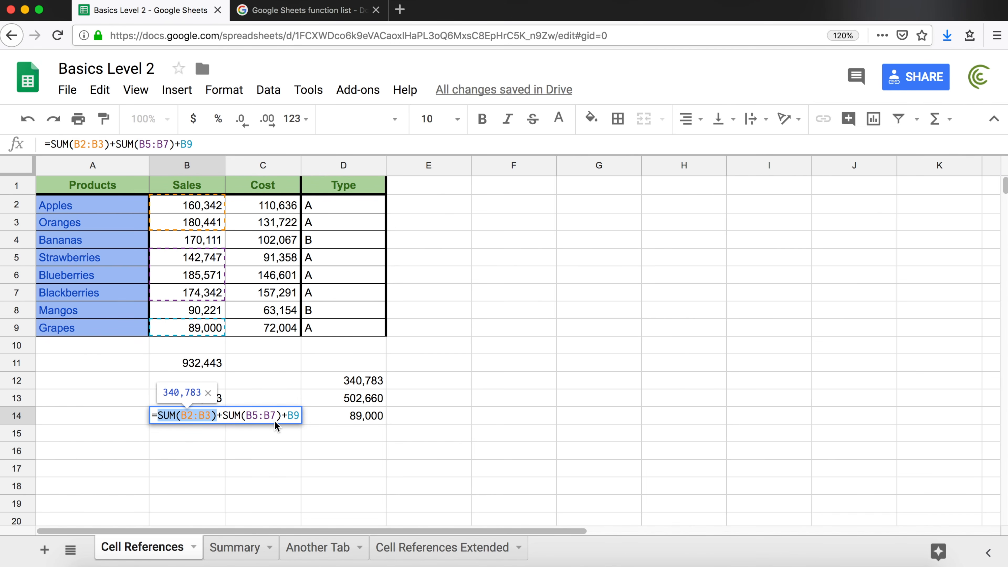
key(Return)
Examine how the ranges in cell B11's SUM formula match the required value1 and optional value2 arguments in the function help
click(189, 364)
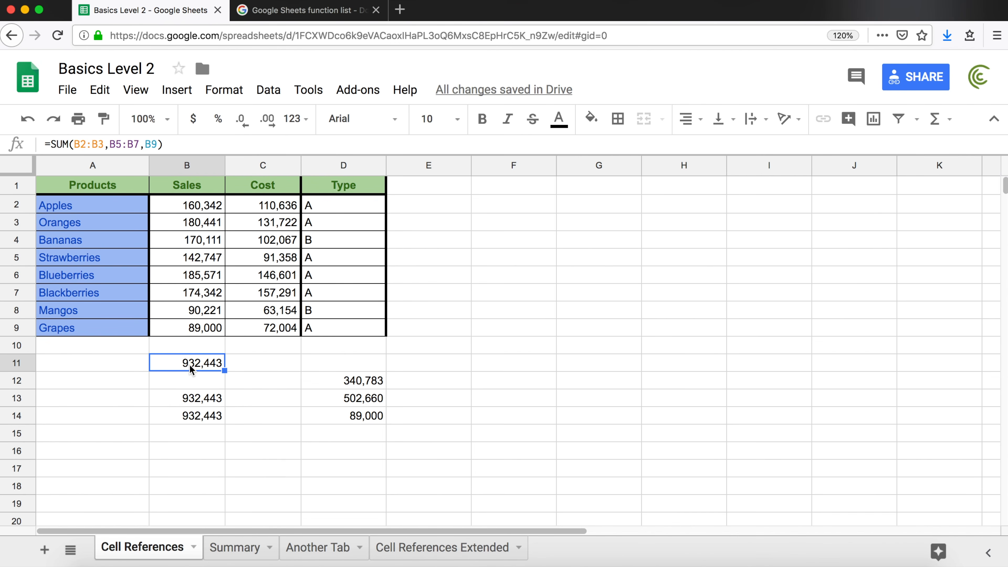
double_click(189, 364)
click(184, 363)
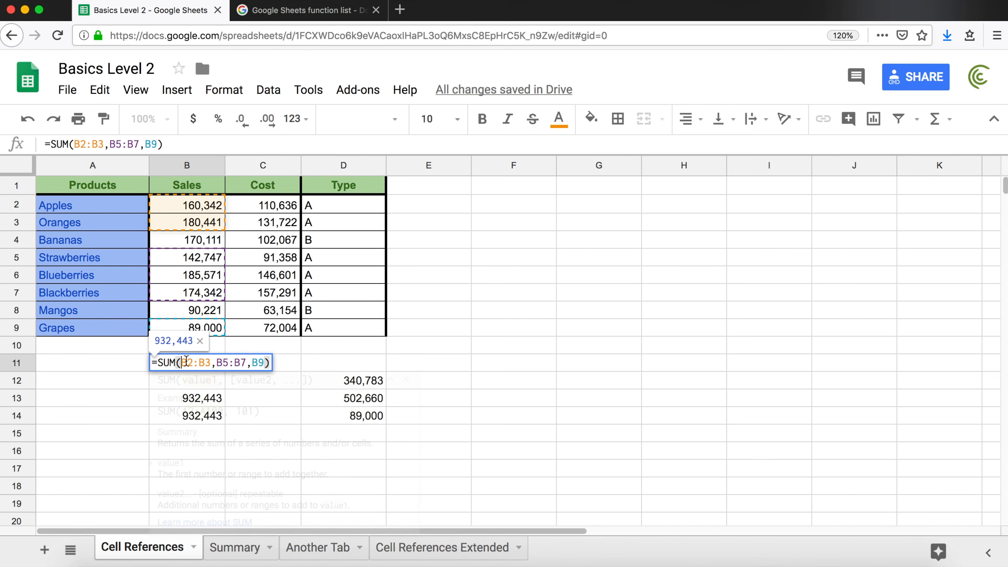
click(217, 365)
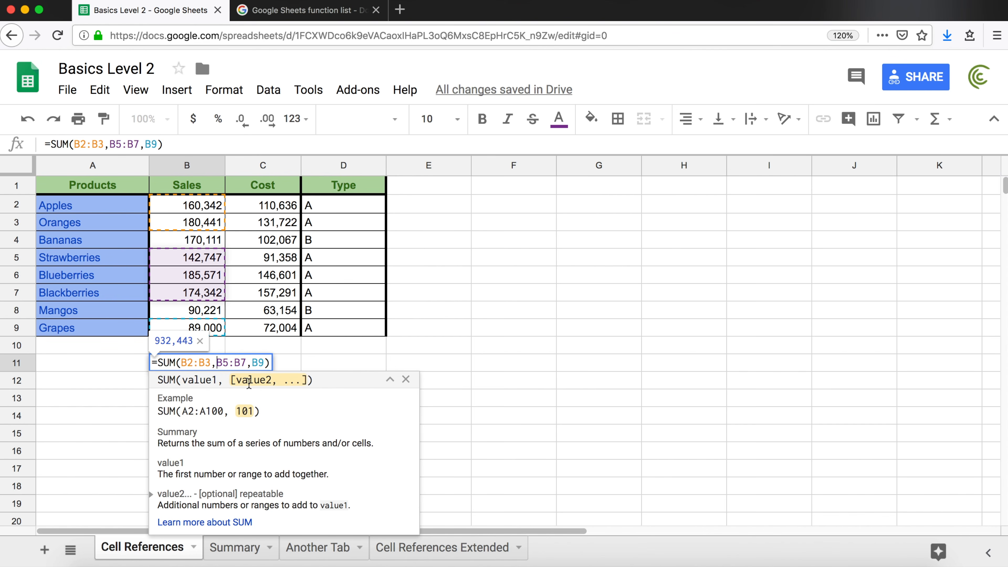
drag(230, 380, 310, 380)
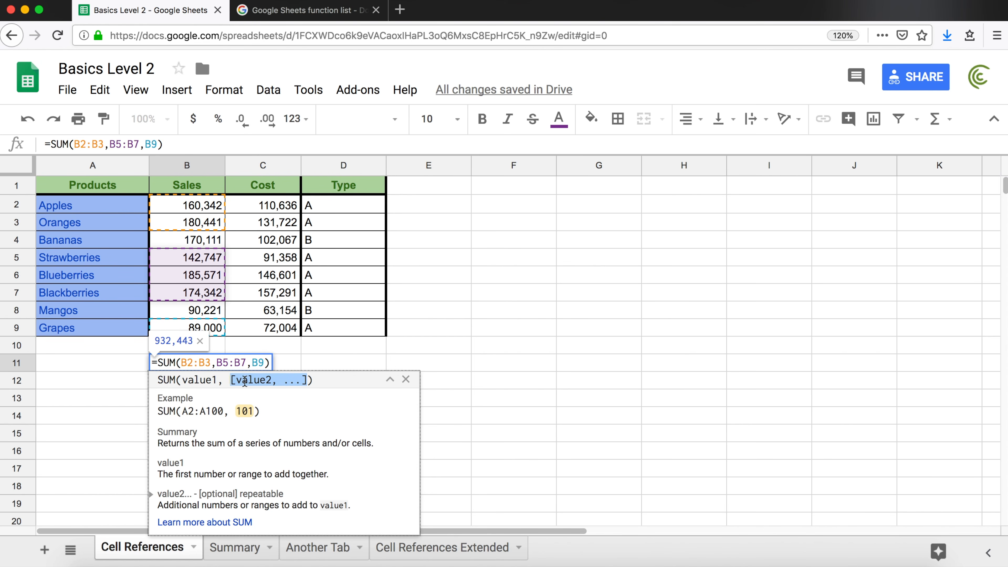
double_click(200, 380)
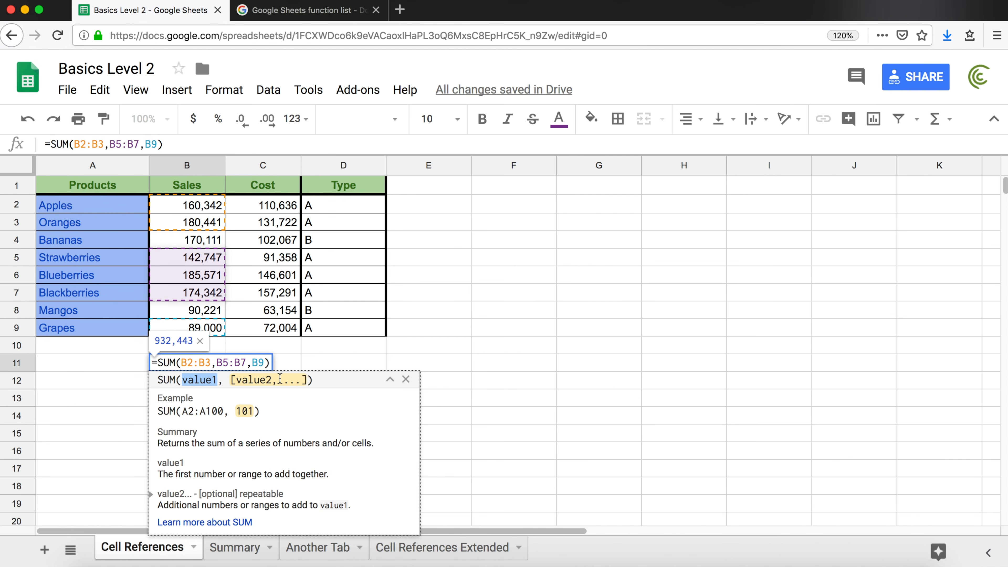
click(196, 380)
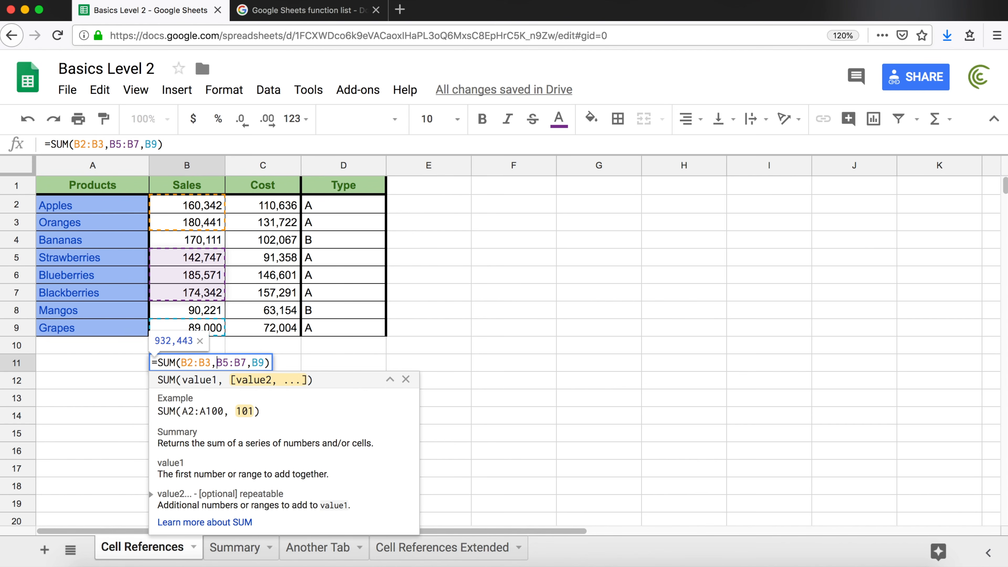
Try entering =SUM() without arguments in cell C11, inspect the error note, and clear the cell
click(252, 360)
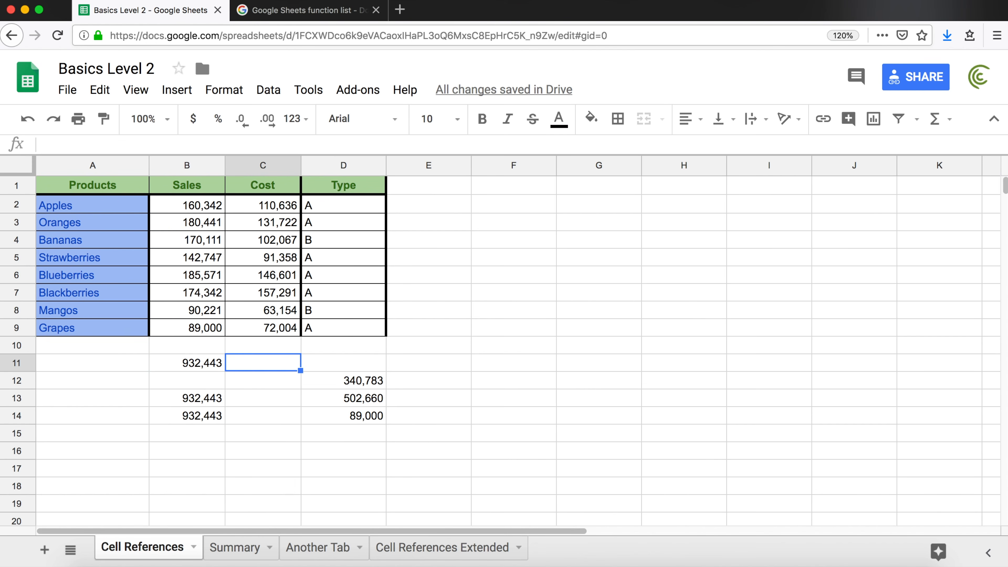
text(=SUM())
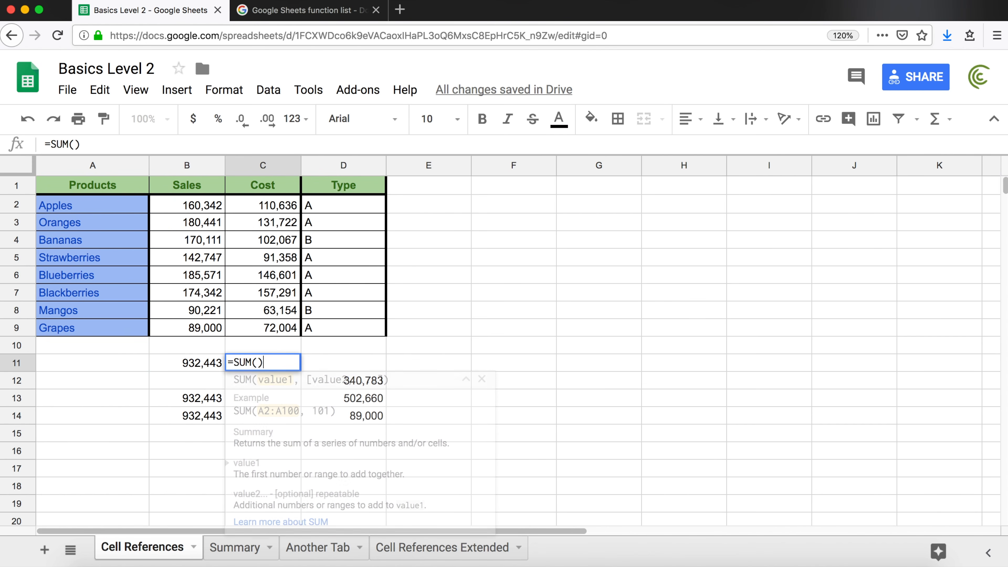
key(Return)
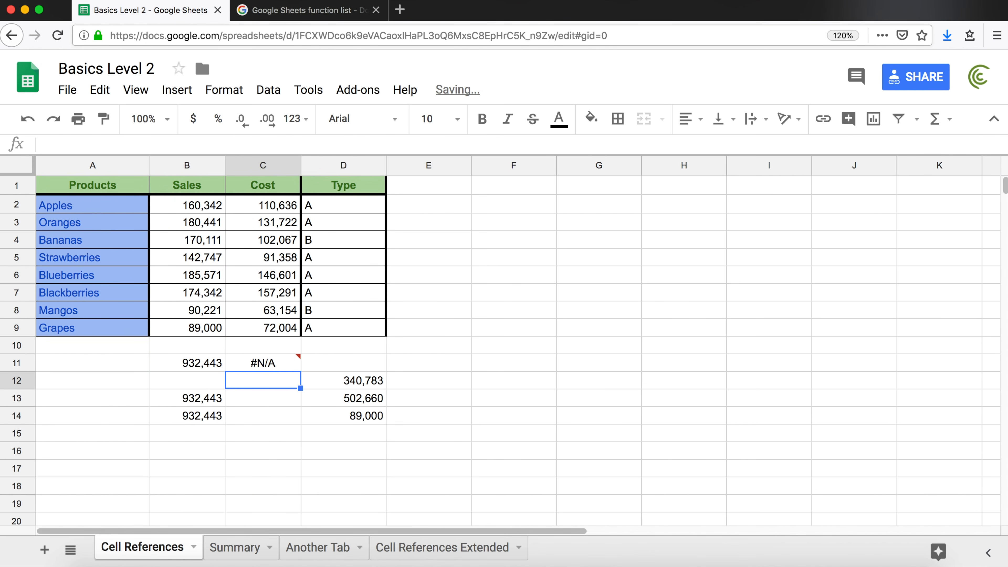
click(243, 362)
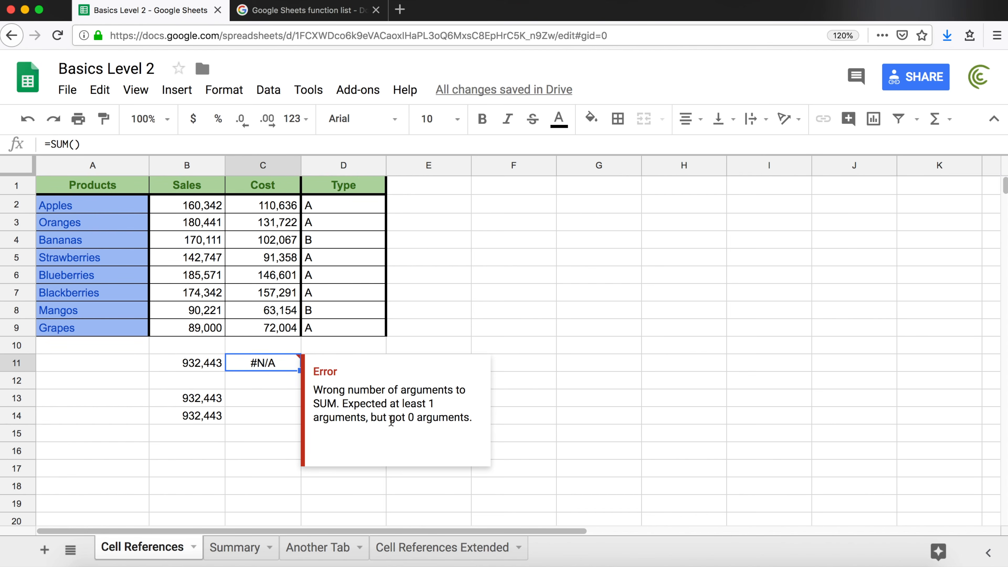
key(Delete)
Start a SUMIFS formula in cell B11 in place of the SUM and review its sum range, criteria range and criterion arguments
key(Left)
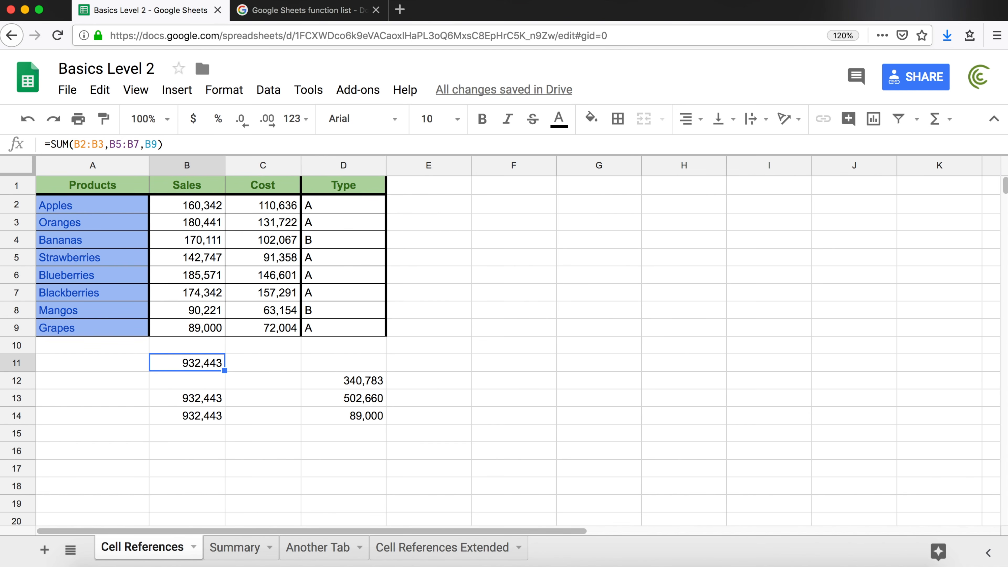
text(=)
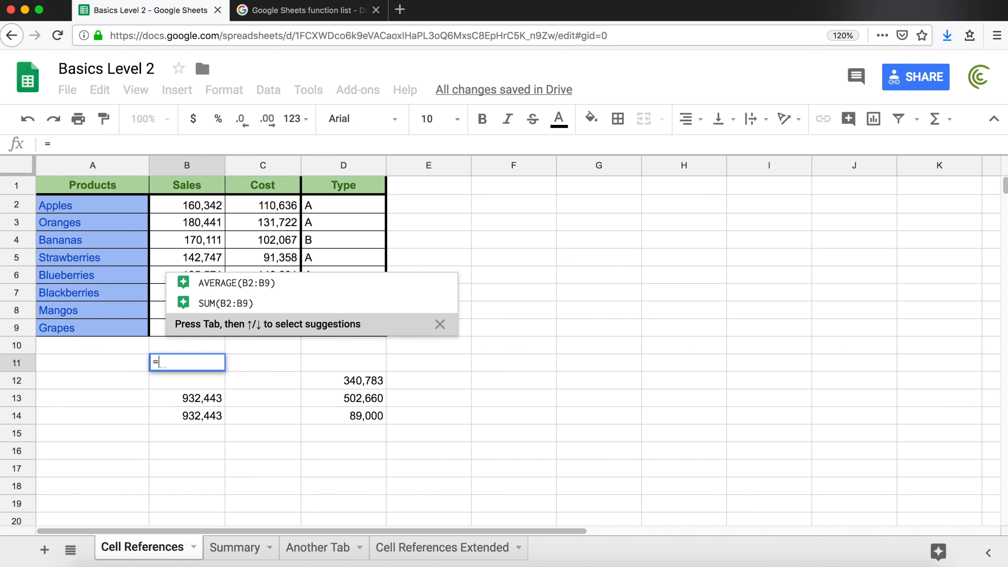
text(SUMIFS()
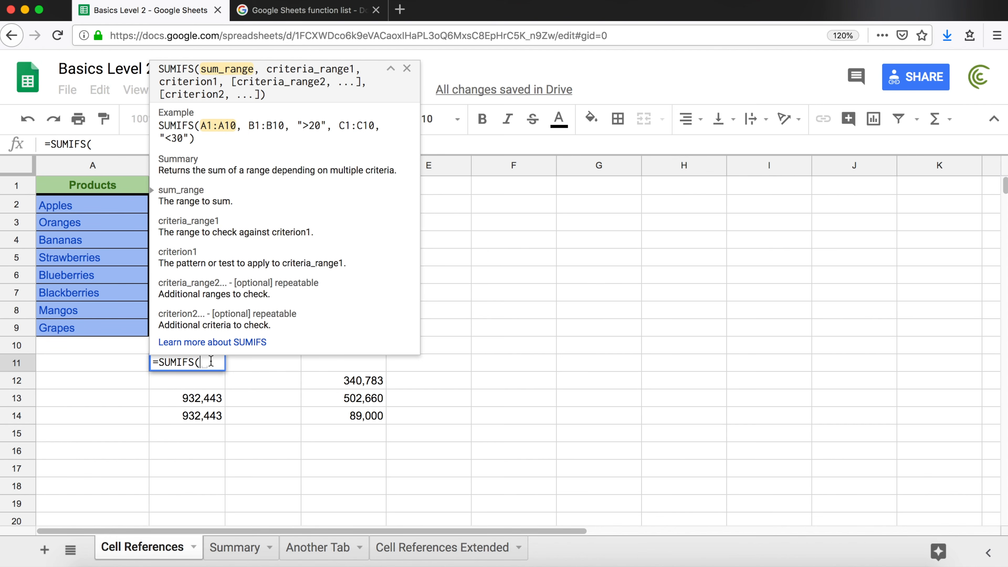
drag(200, 69, 253, 69)
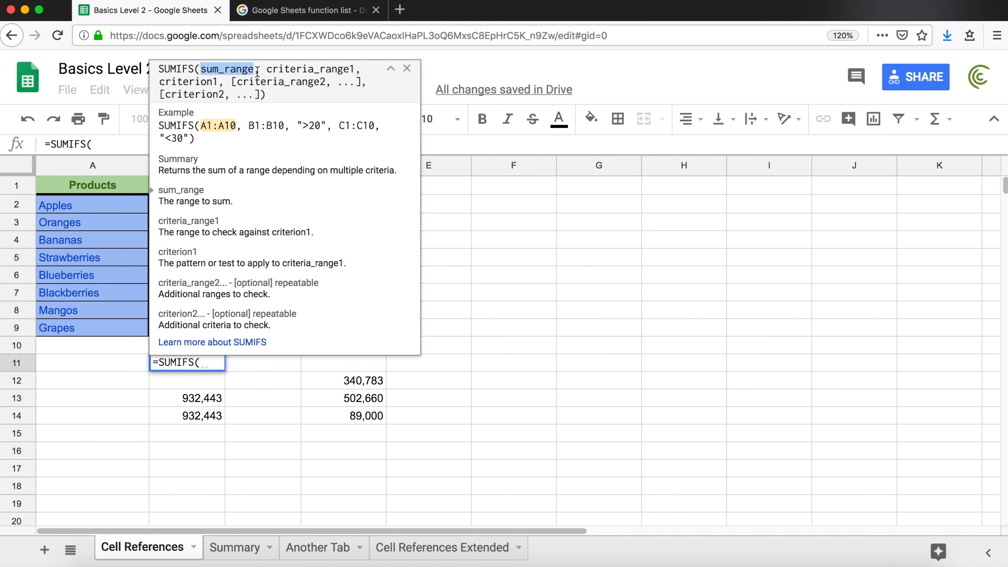
drag(266, 69, 352, 69)
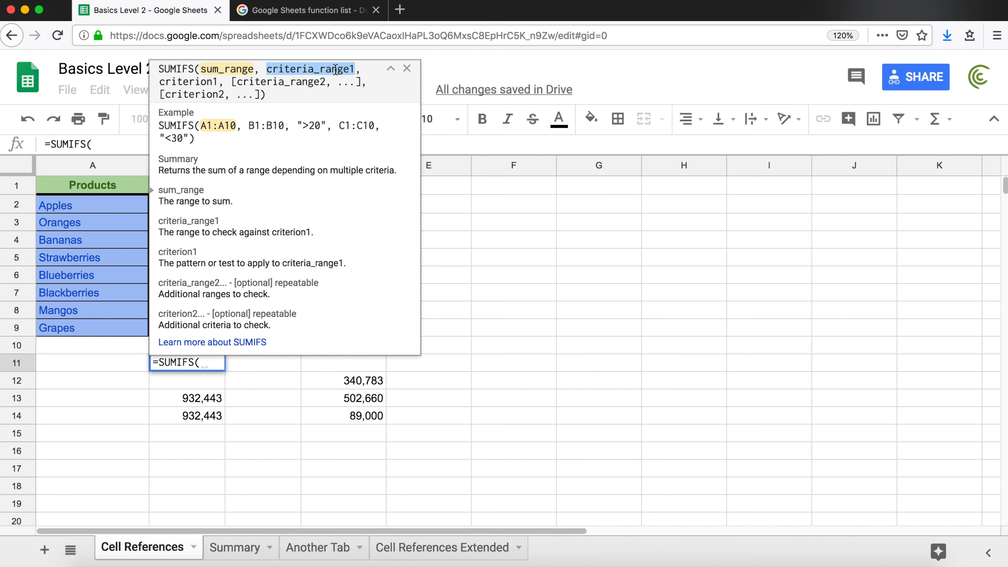
double_click(181, 84)
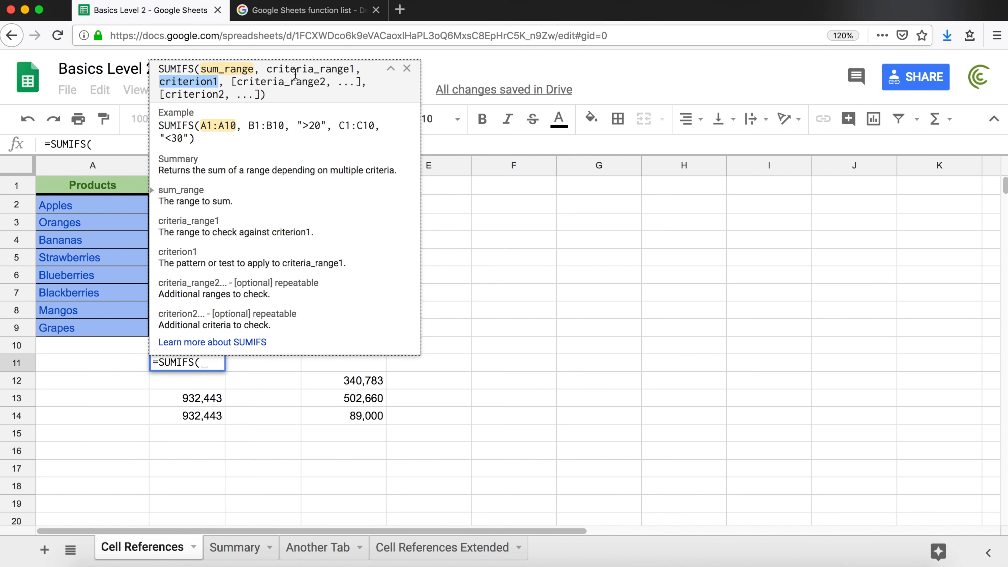
mouse_move(232, 83)
mouse_down()
mouse_move(263, 95)
mouse_move(362, 78)
mouse_up()
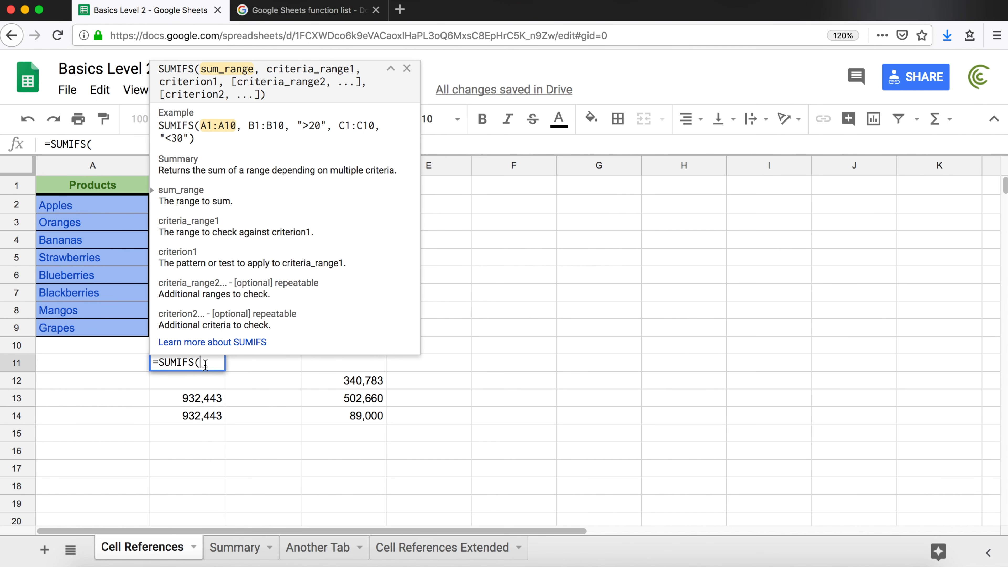
Supply B2:B9 as the SUMIFS sum range and D2:D9 as its first criteria range
click(141, 222)
drag(182, 204, 188, 329)
text(,)
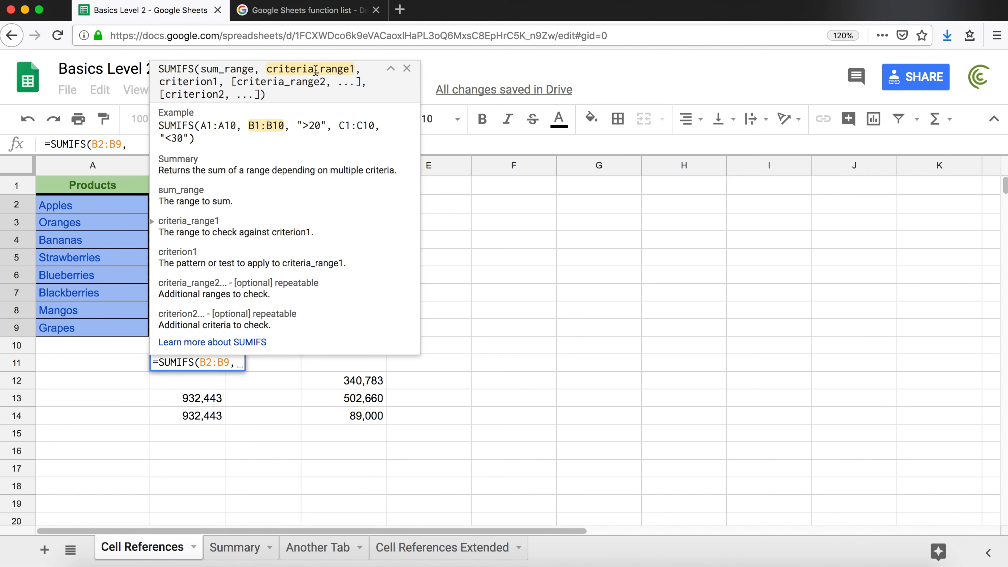
click(456, 225)
drag(343, 204, 327, 329)
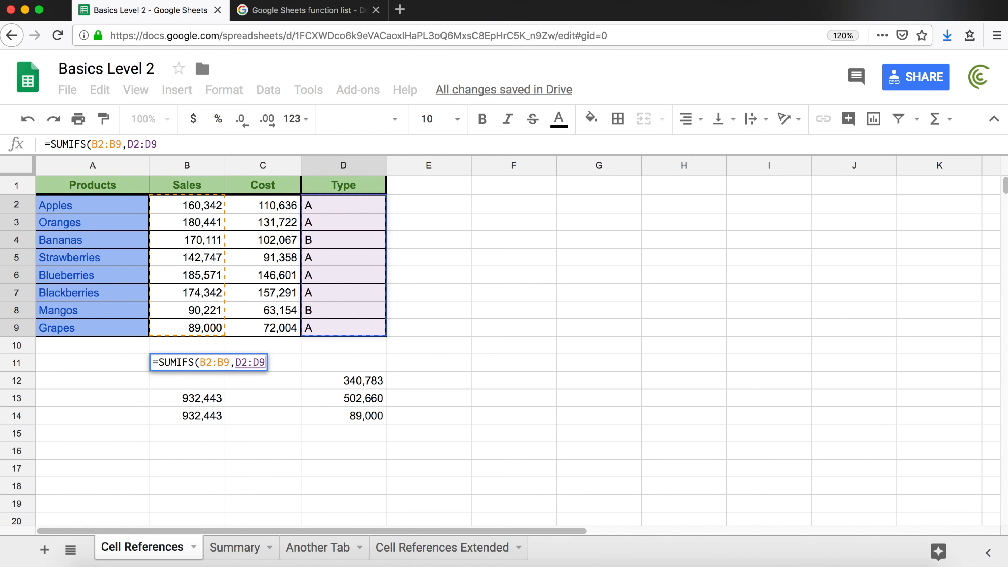
text(,)
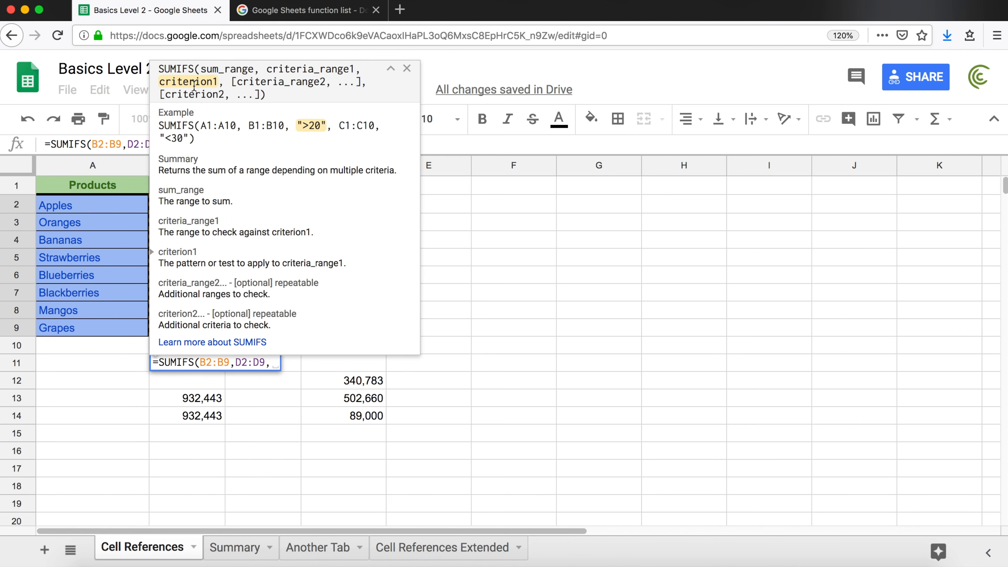
Compare criterion1 with criteria_range1 in the SUMIFS help and try the criterion A with and without quotation marks
double_click(186, 85)
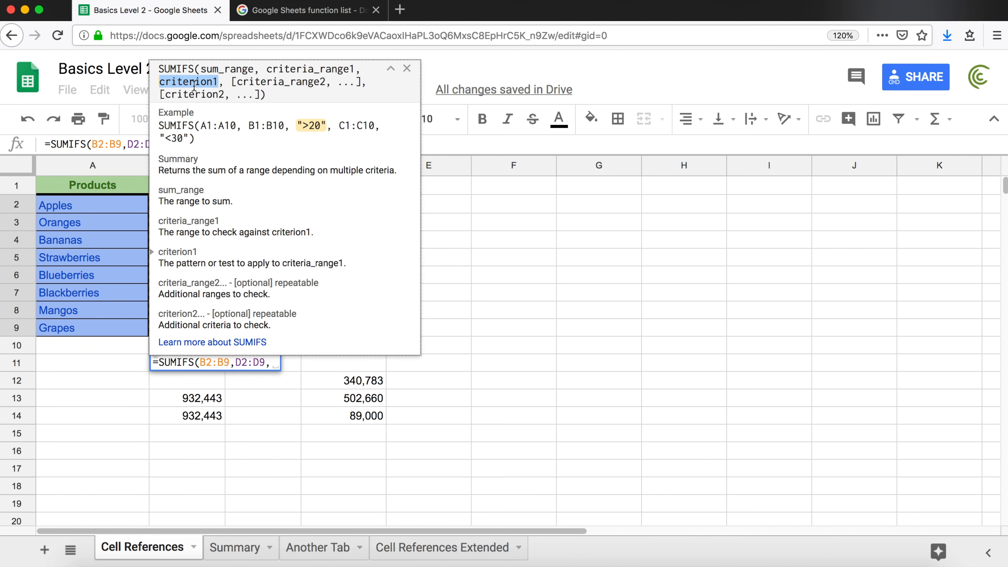
double_click(327, 68)
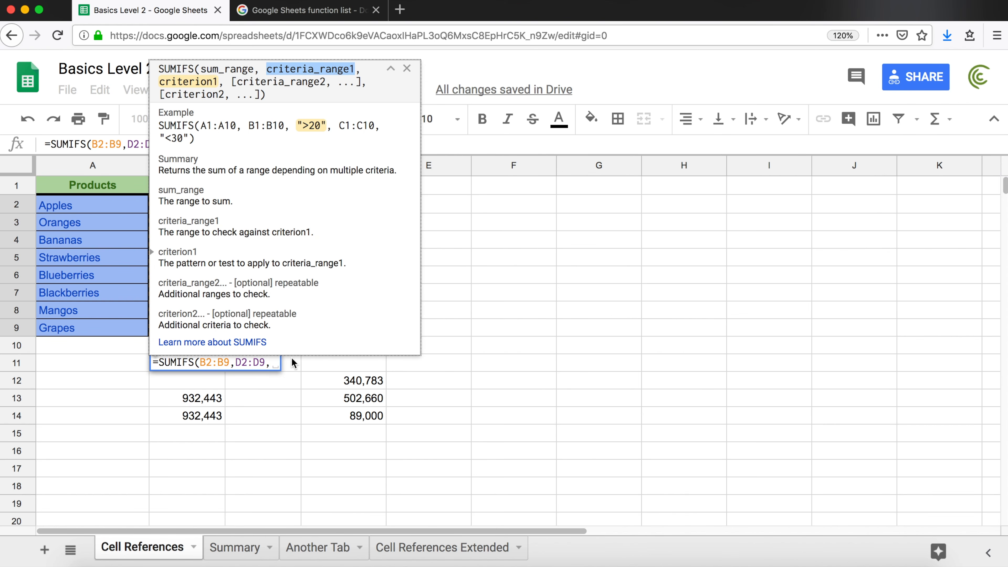
click(273, 363)
text("A")
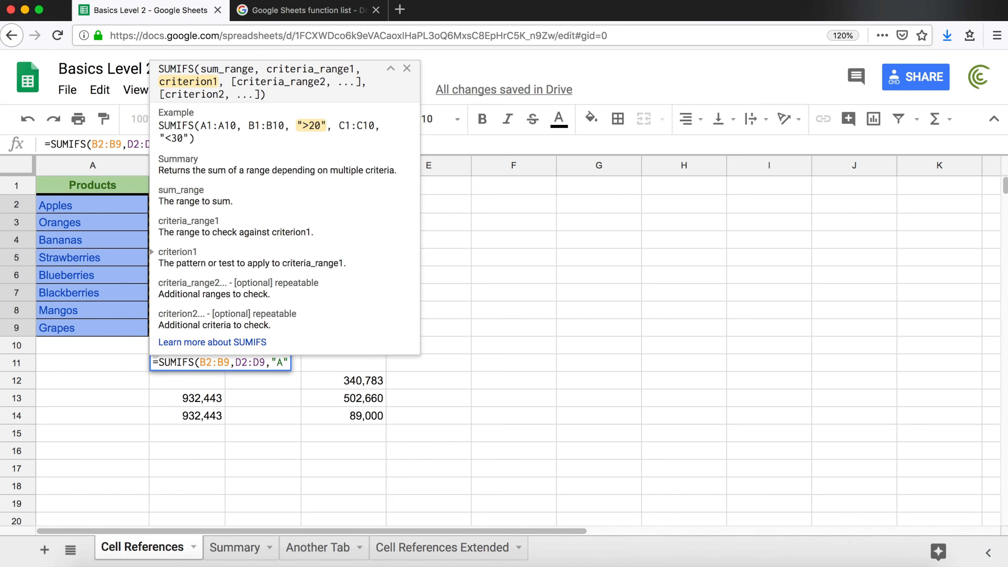
key(BackSpace)
key(BackSpace)
key(BackSpace)
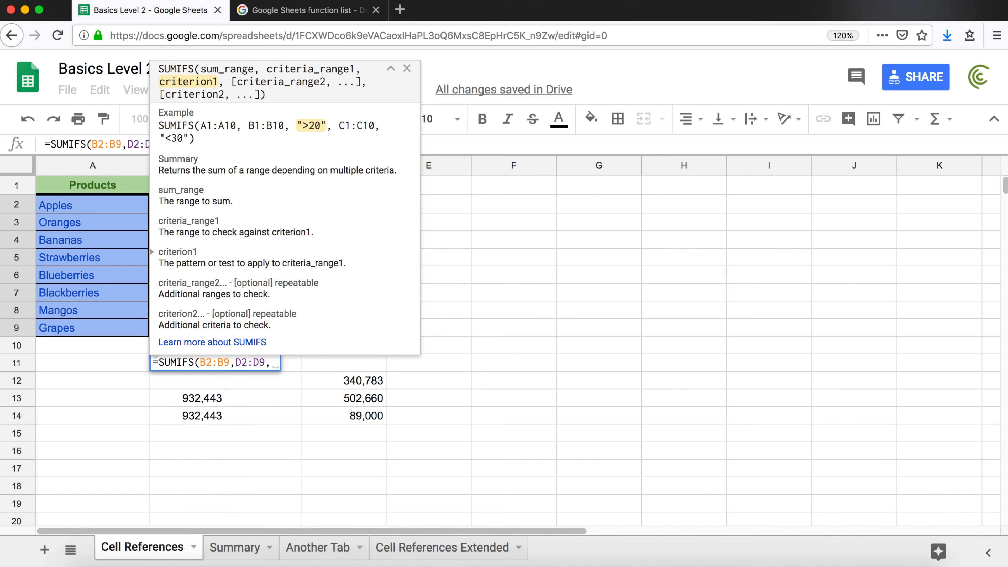
text(A)
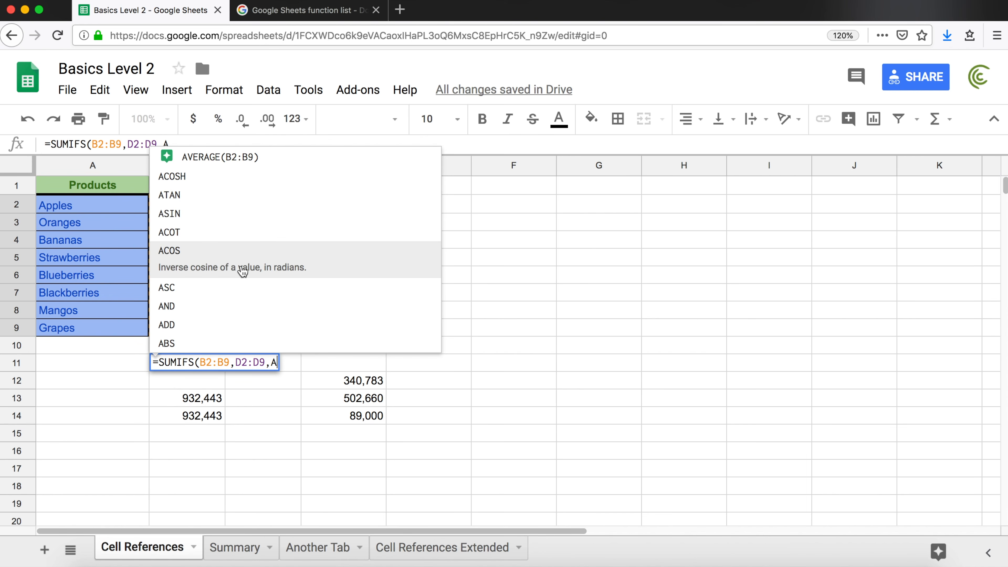
key(BackSpace)
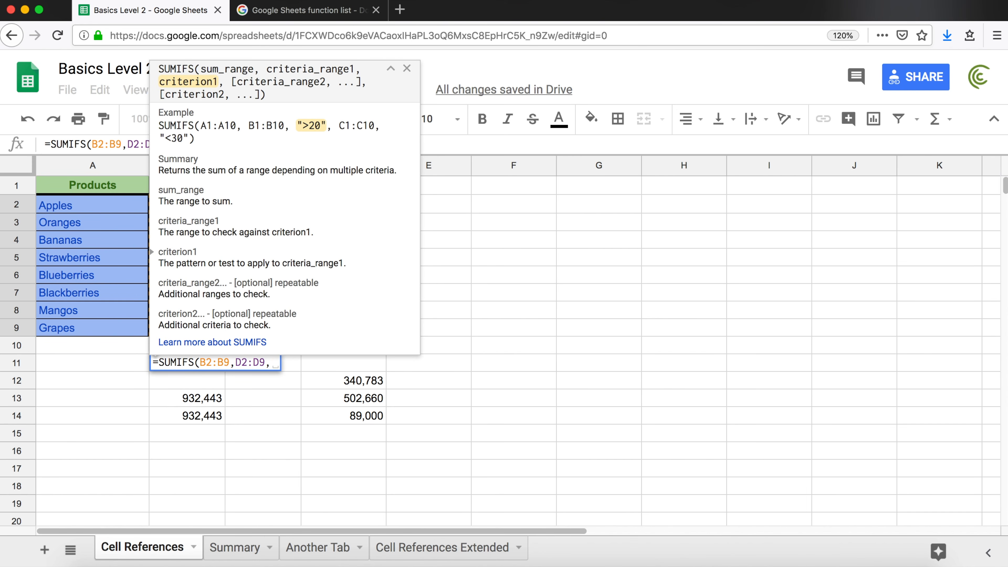
Supply "A" in quotation marks as the SUMIFS criterion and complete the formula in cell B11
text("A")
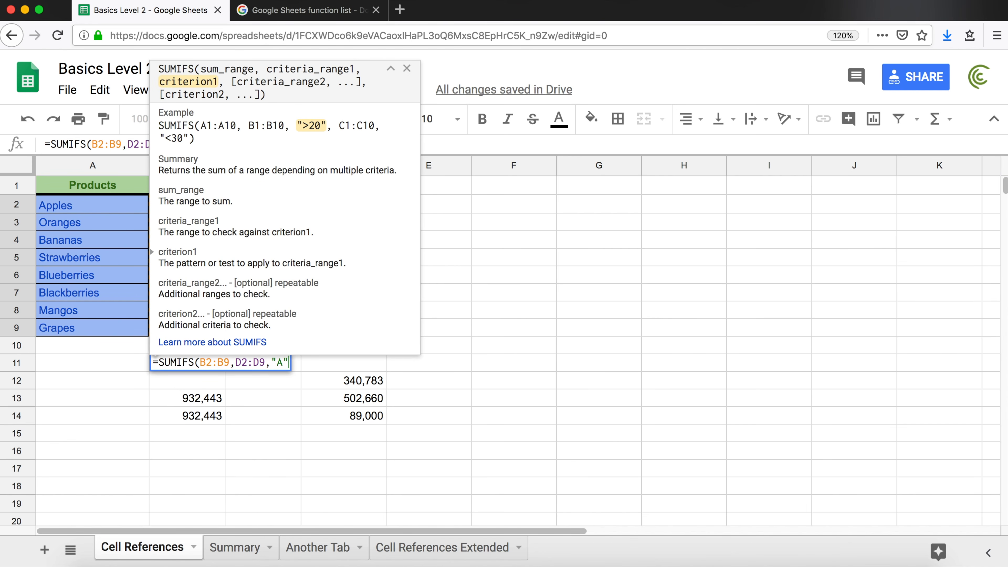
text())
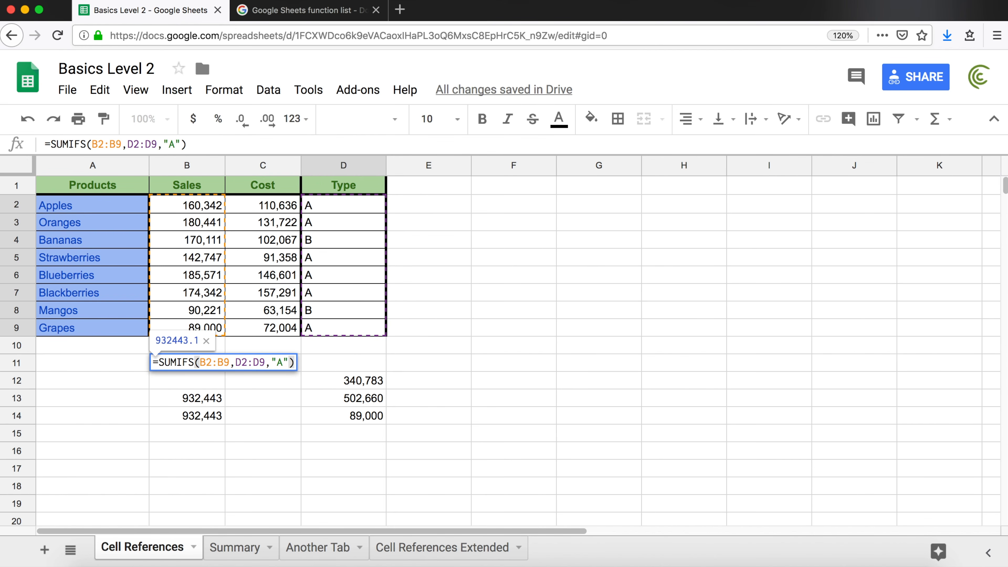
key(Return)
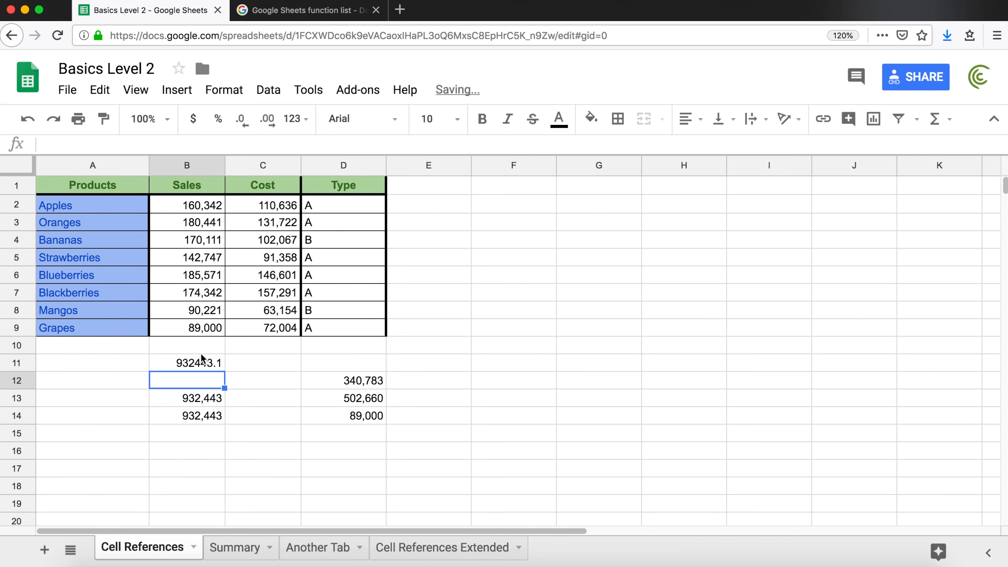
Compare the SUMIFS formula in cell B11 with the addition formula in B13 and the combined SUM formula in B14
click(199, 363)
double_click(198, 362)
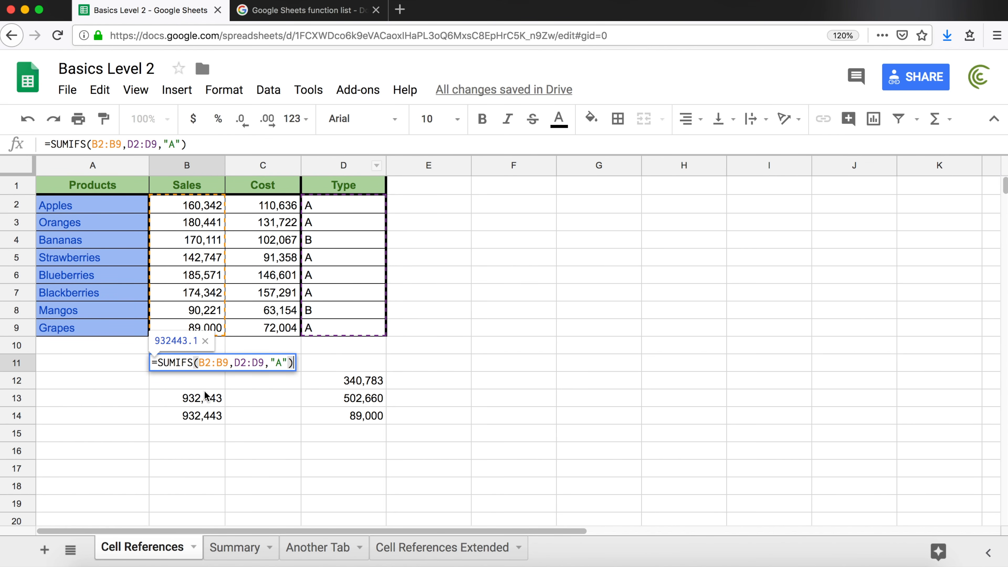
key(Escape)
double_click(198, 403)
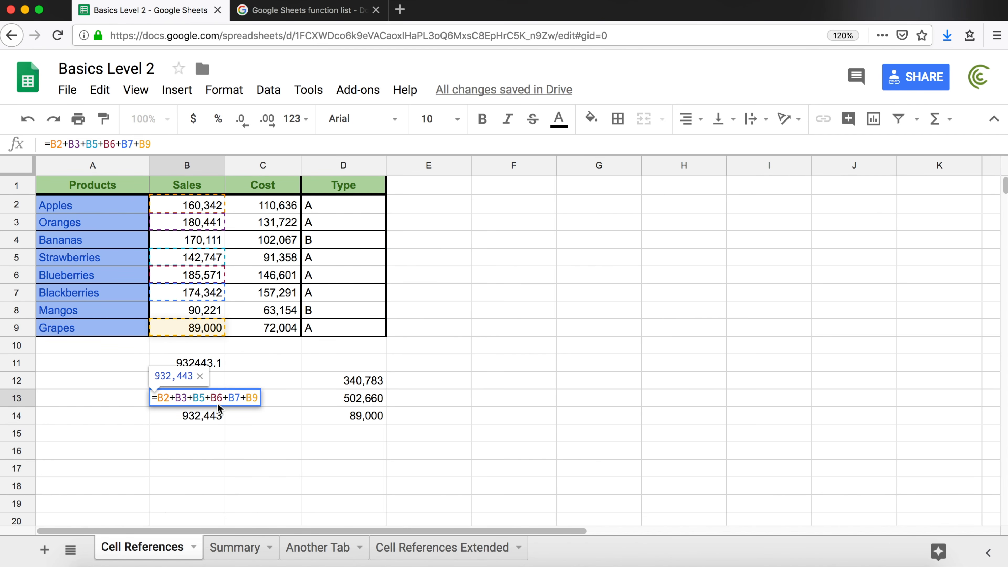
key(Escape)
double_click(213, 418)
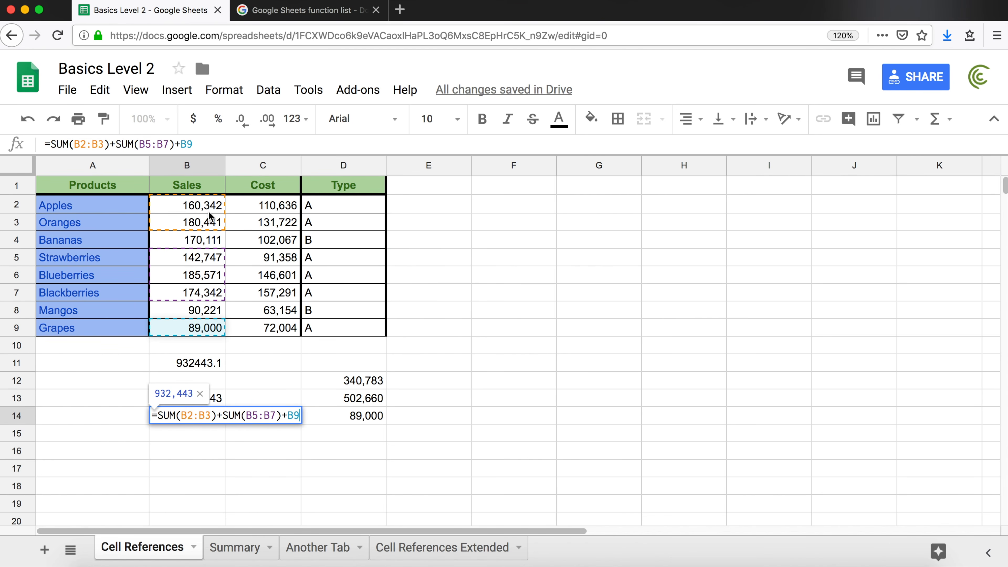
key(Escape)
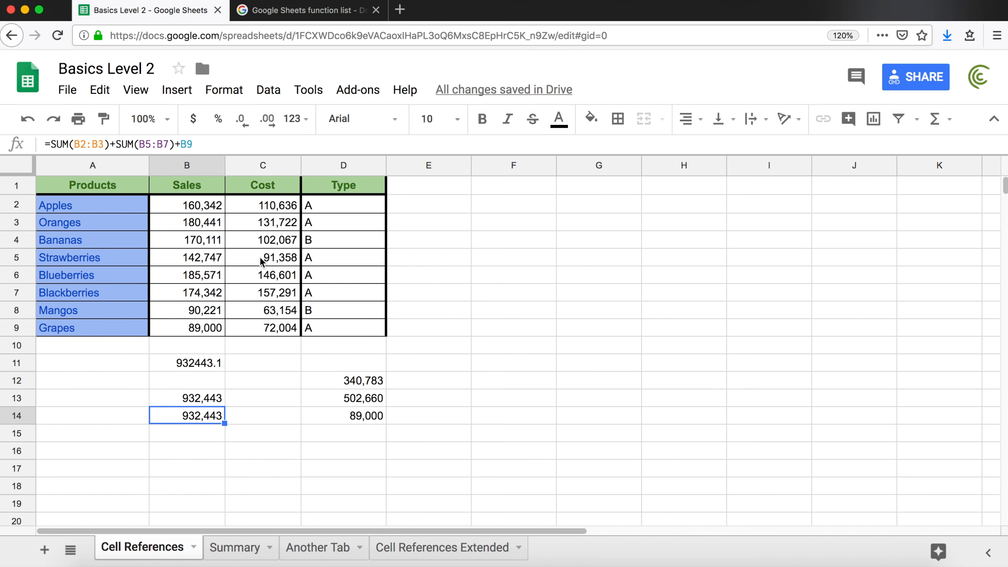
Reopen the SUMIFS formula in cell B11 and examine its arguments in the function help, including the optional criteria_range2
double_click(199, 364)
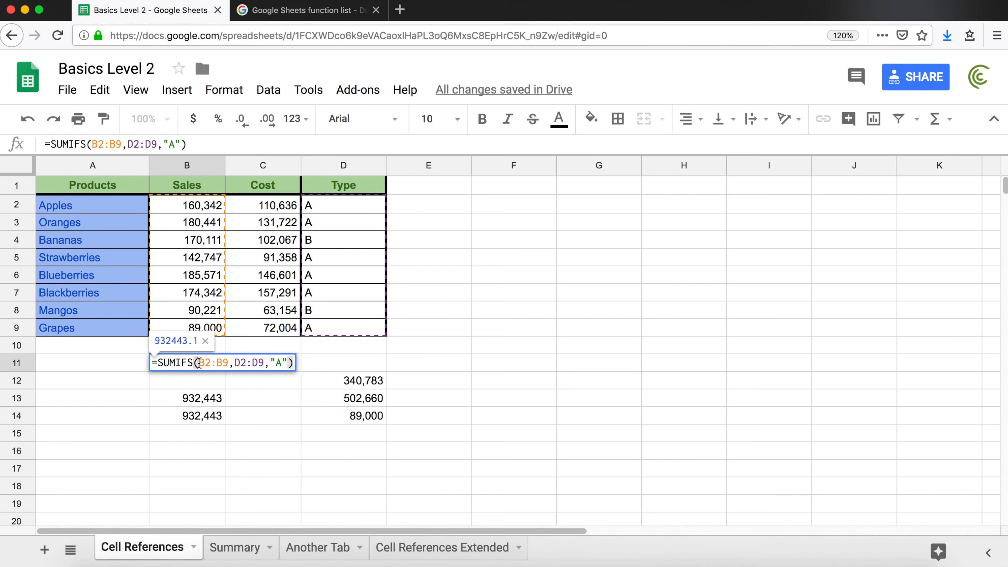
click(198, 363)
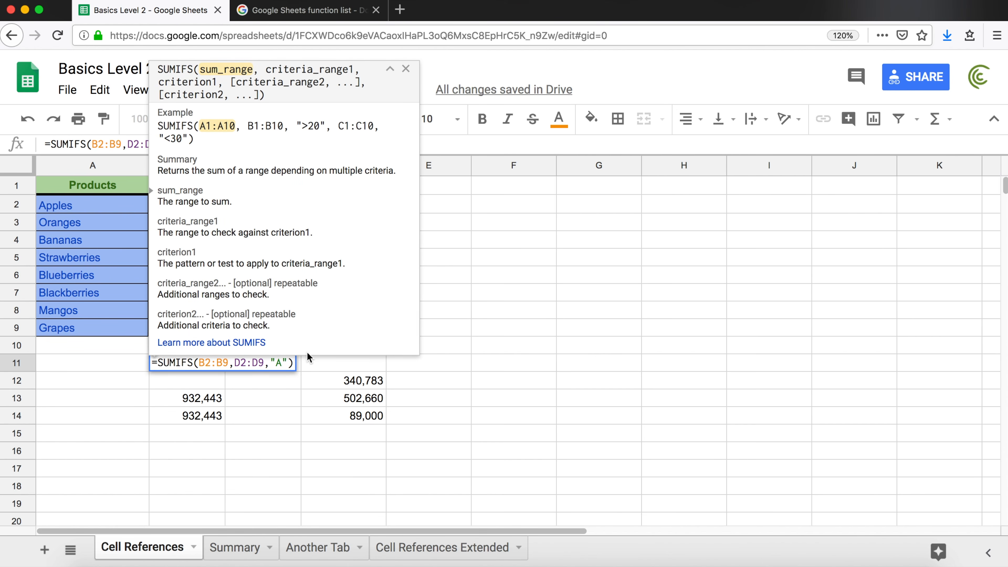
click(291, 362)
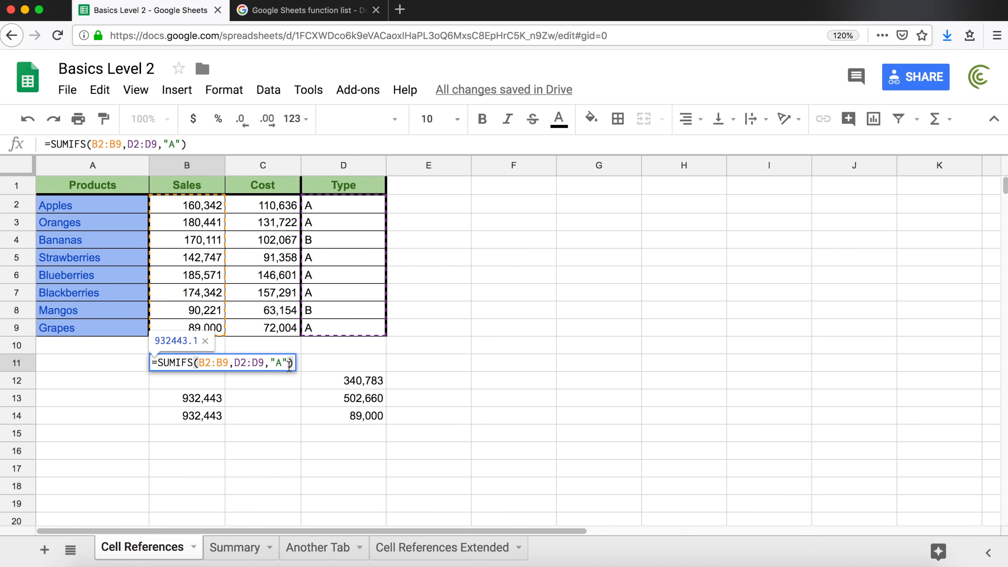
key(Left)
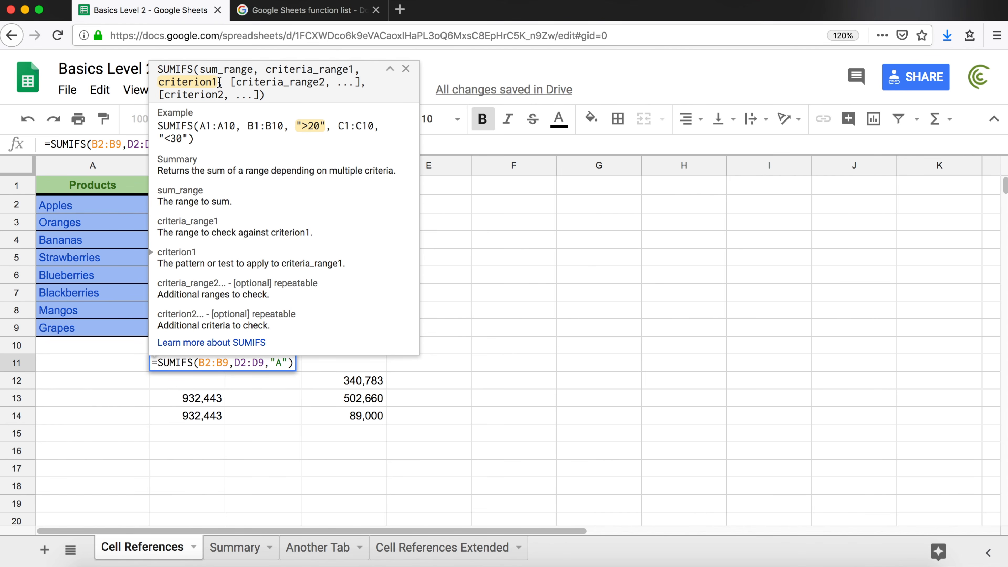
drag(231, 82, 363, 80)
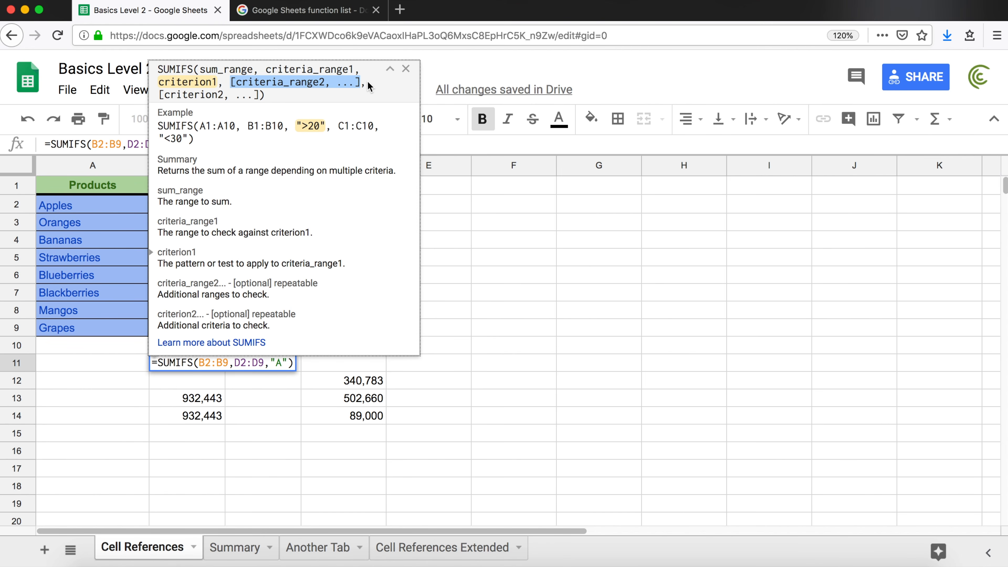
Add C2:C9 as the second criteria range and ">100000" as its criterion to the SUMIFS formula in cell B11
click(287, 364)
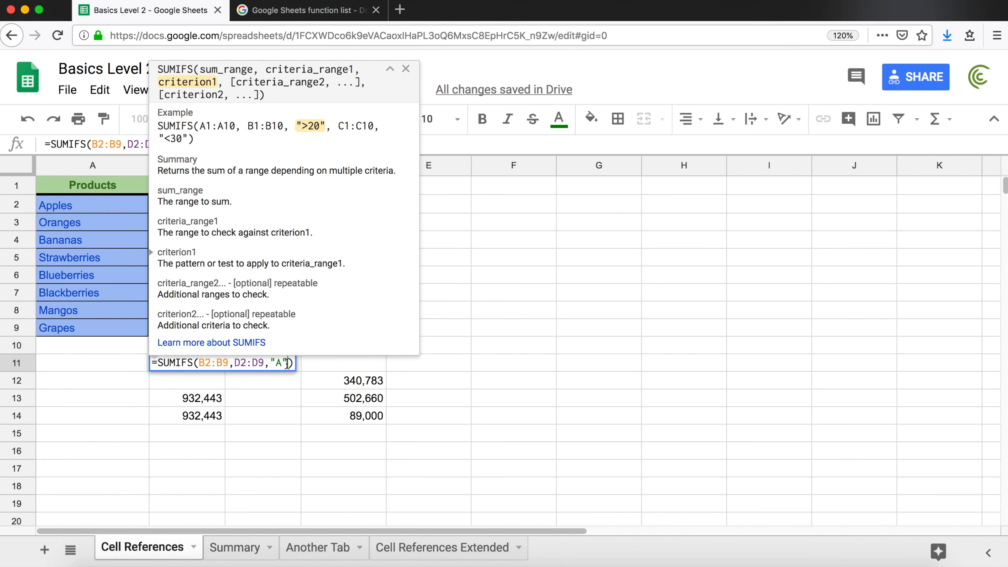
text(,)
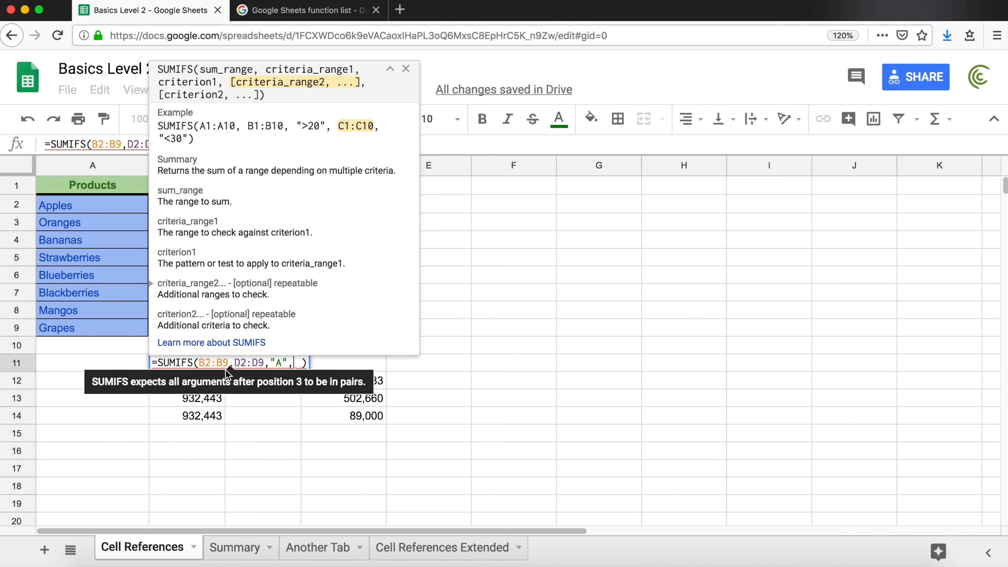
click(103, 341)
drag(263, 205, 268, 327)
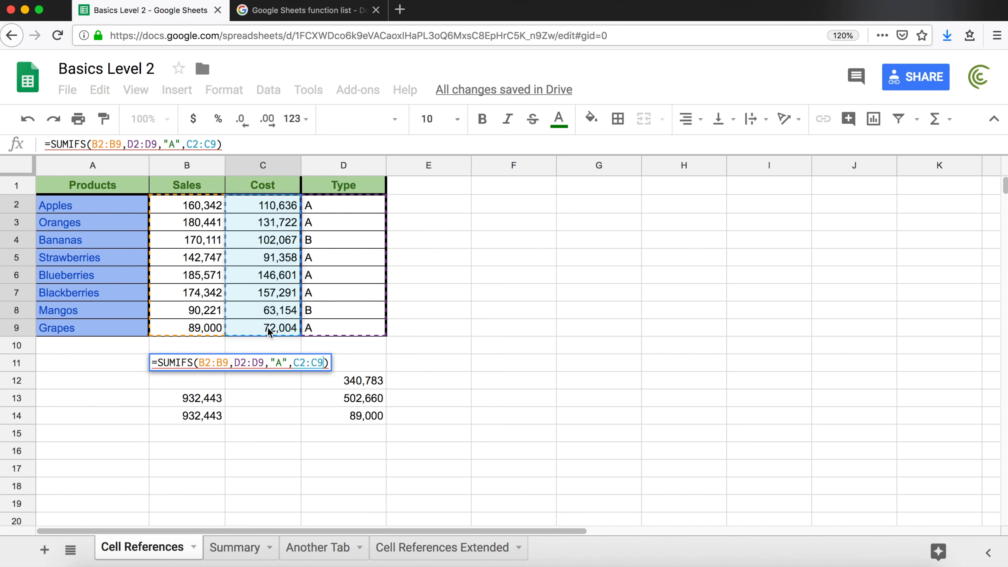
text(,)
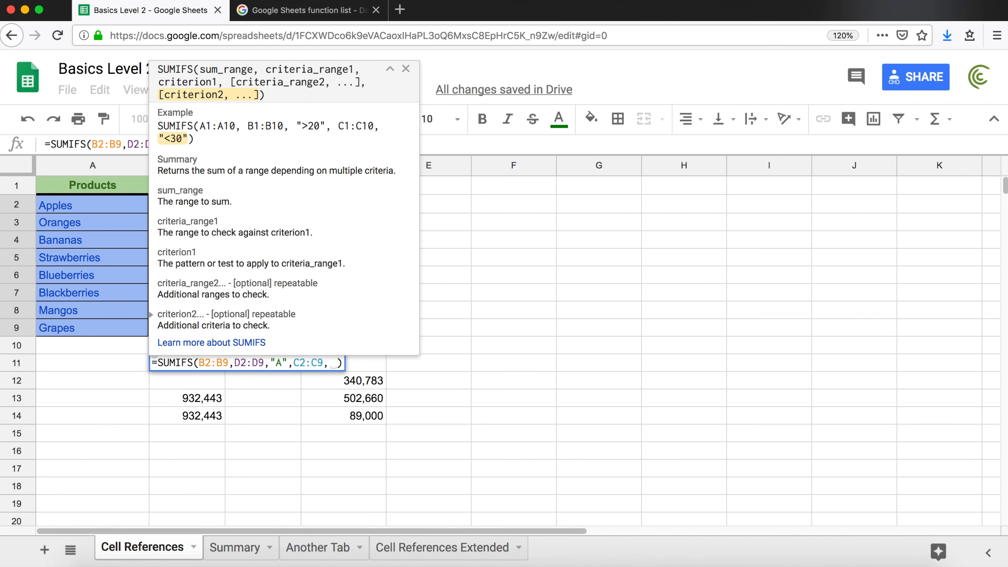
text("A",C2:C9,")
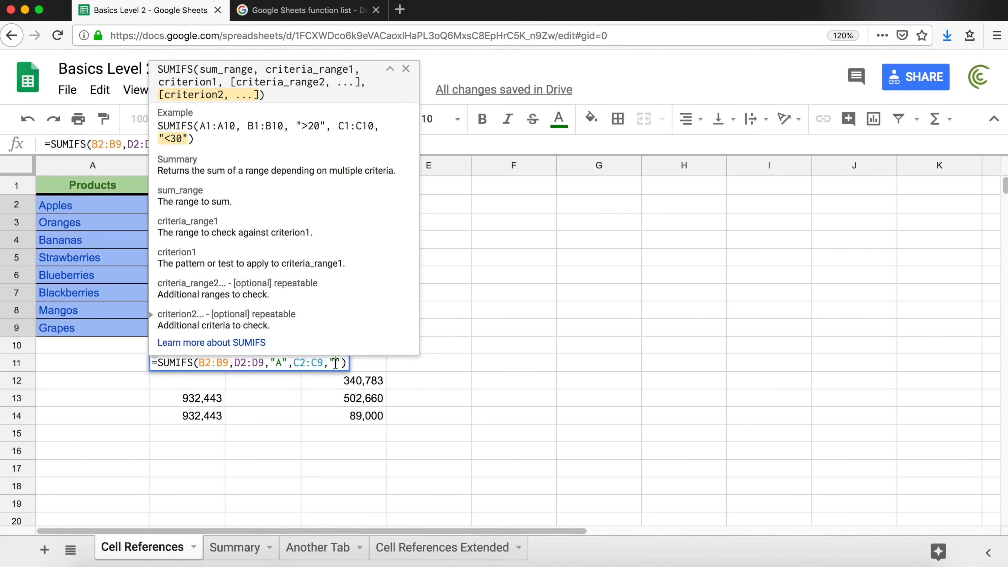
text(>100000)
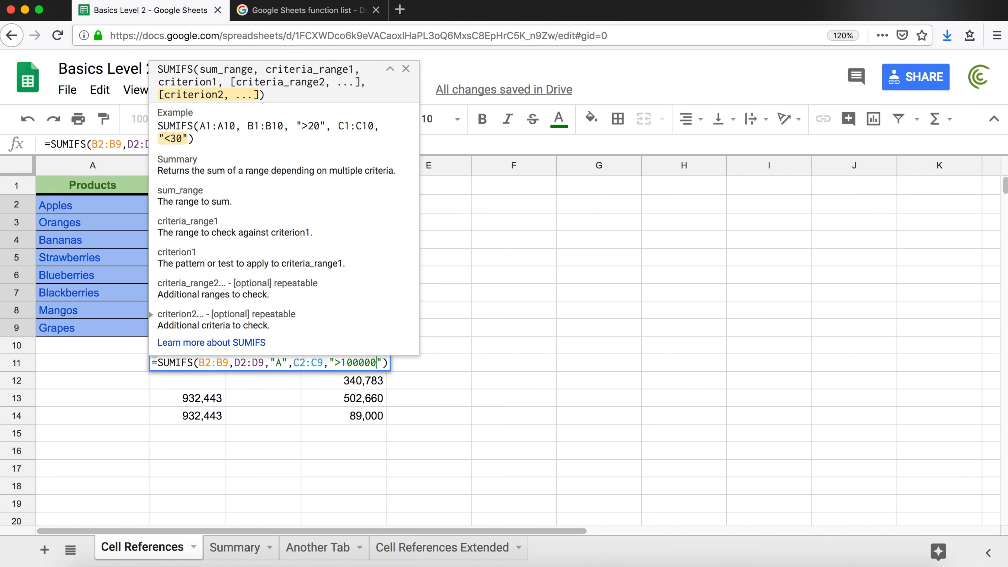
key(Return)
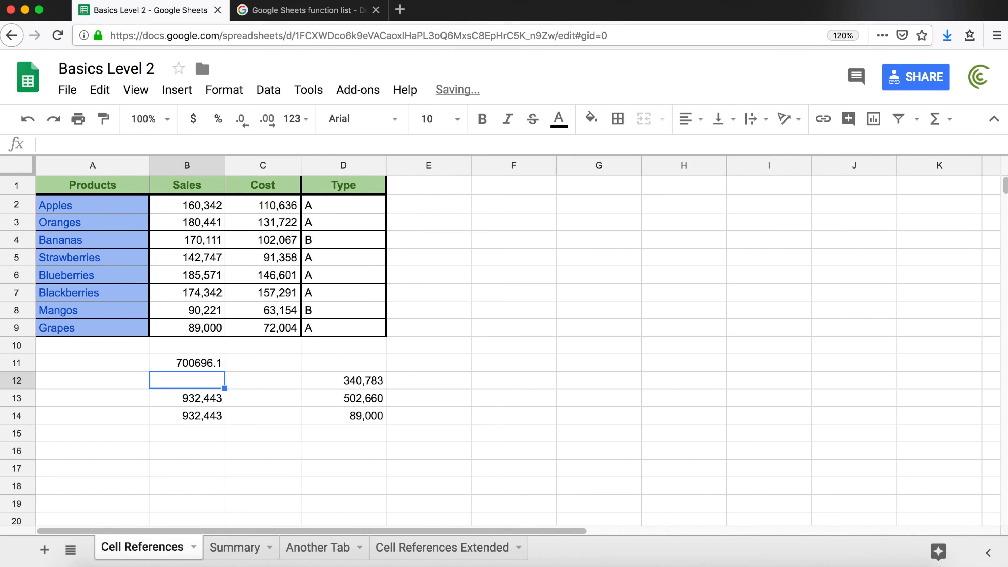
Examine how the "A" and ">100000" conditions fit into B11's SUMIFS formula and how the function help marks criterion2 as repeatable
click(197, 363)
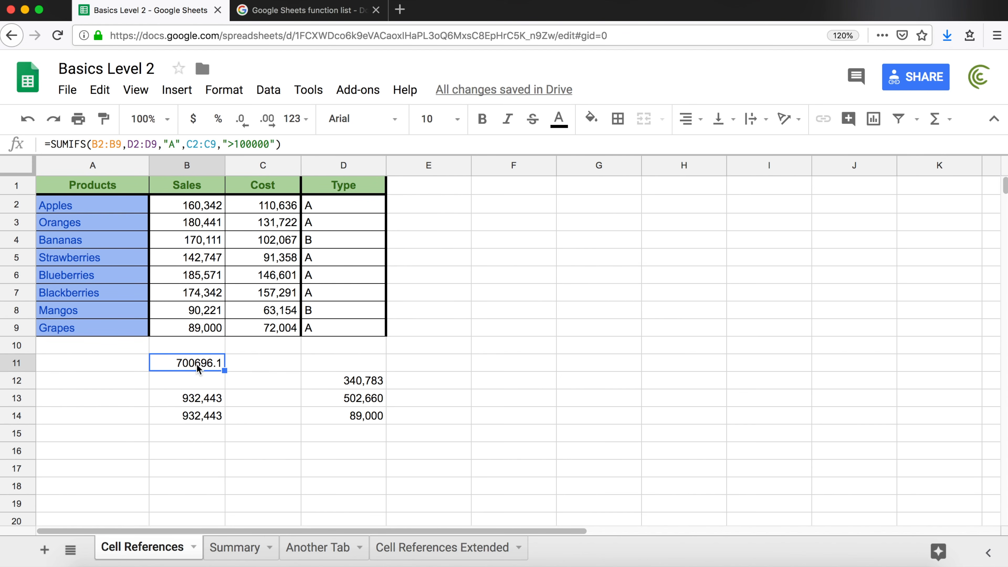
double_click(196, 363)
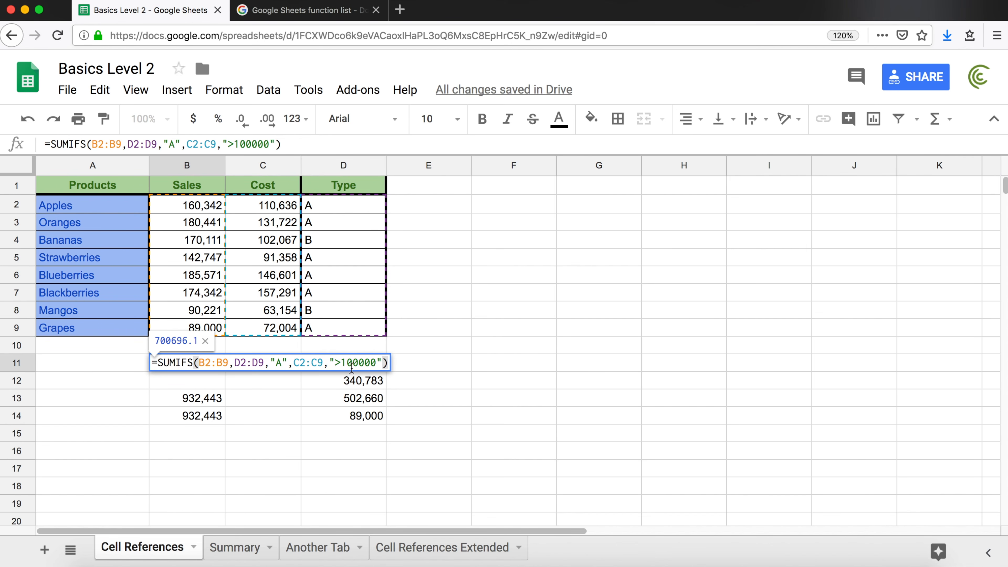
drag(341, 363, 378, 362)
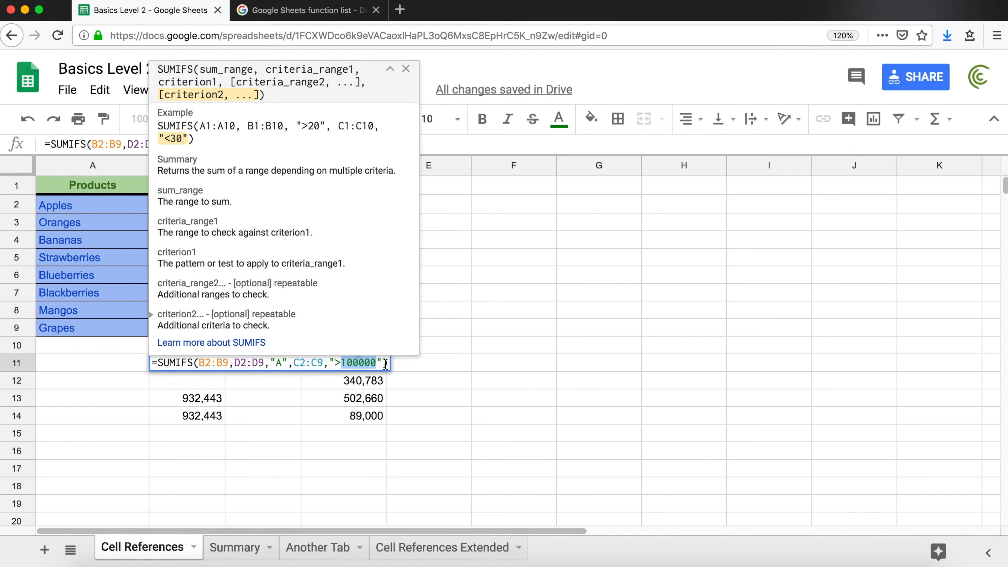
click(385, 363)
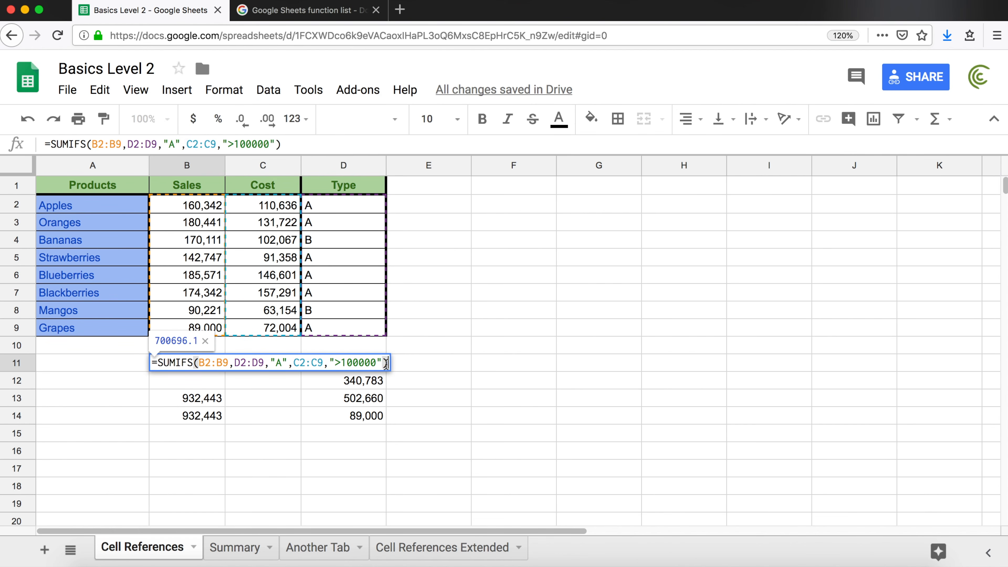
double_click(274, 363)
drag(274, 363, 279, 363)
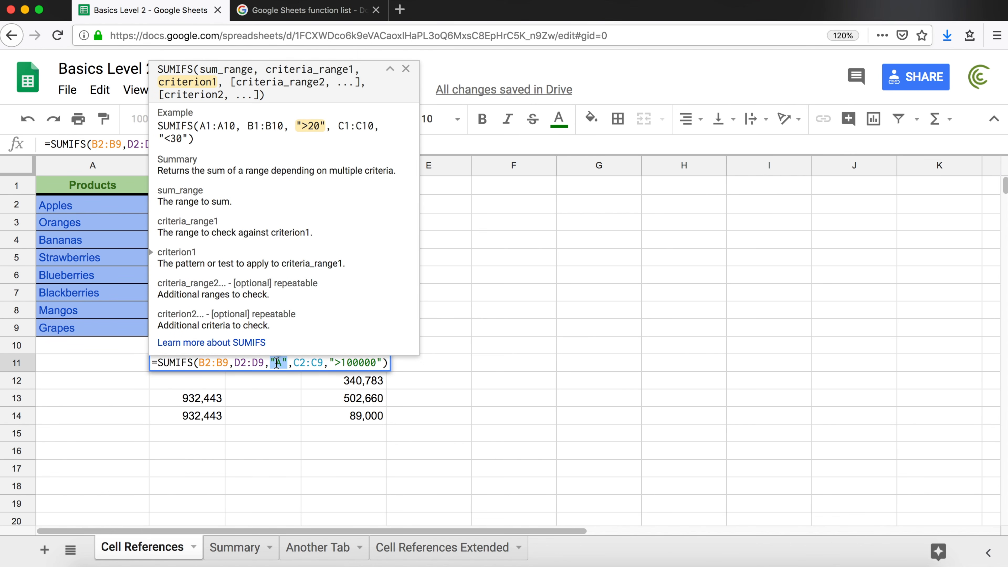
click(297, 363)
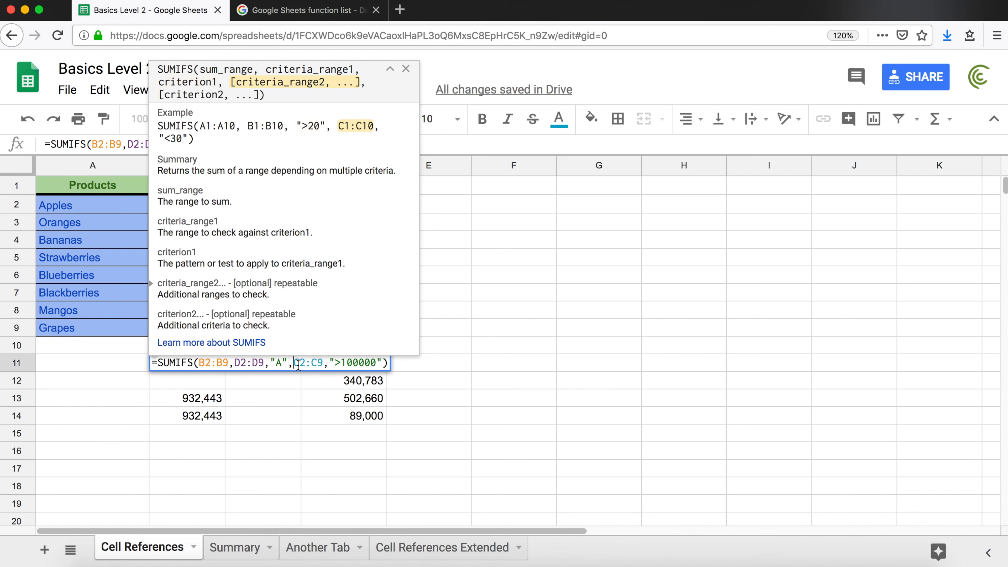
drag(289, 363, 382, 357)
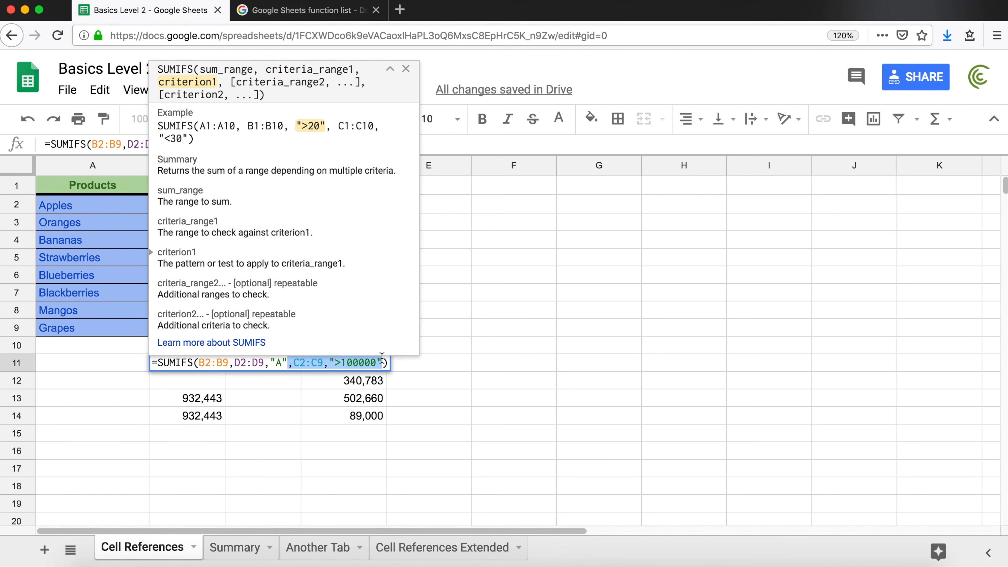
click(383, 362)
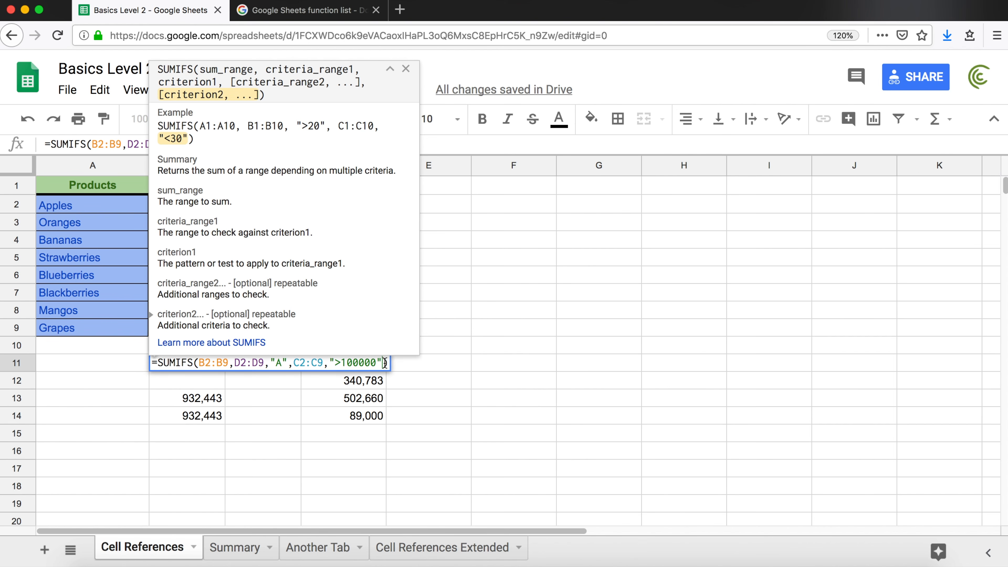
click(232, 96)
drag(222, 96, 247, 95)
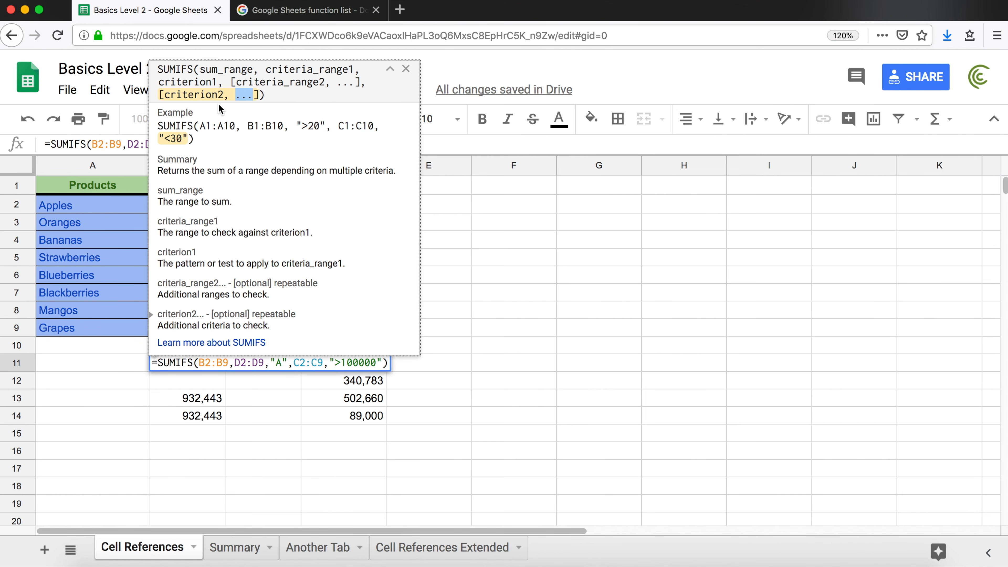
click(383, 363)
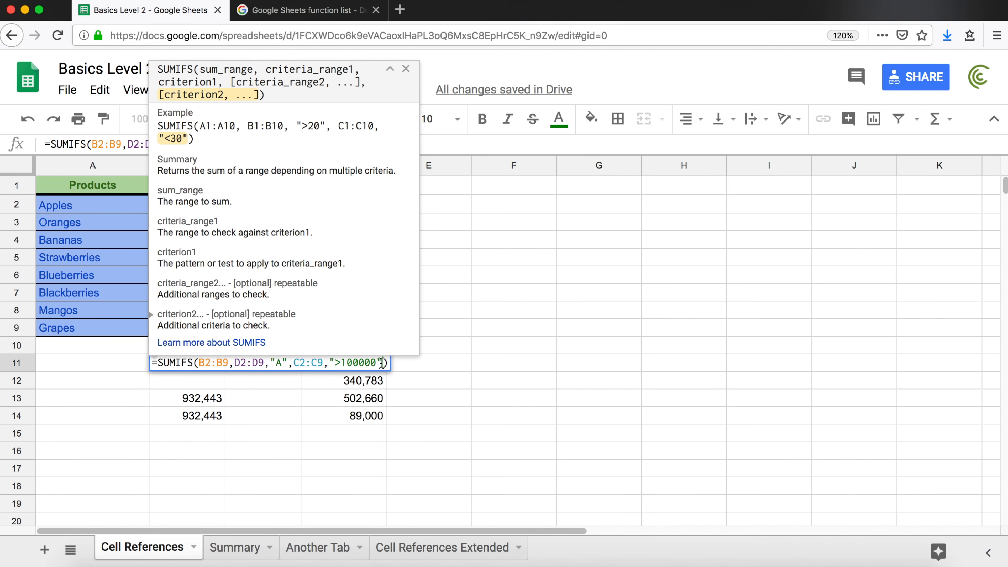
Try starting another argument after ">100000" in B11's SUMIFS formula, remove it, and commit the formula
text(,)
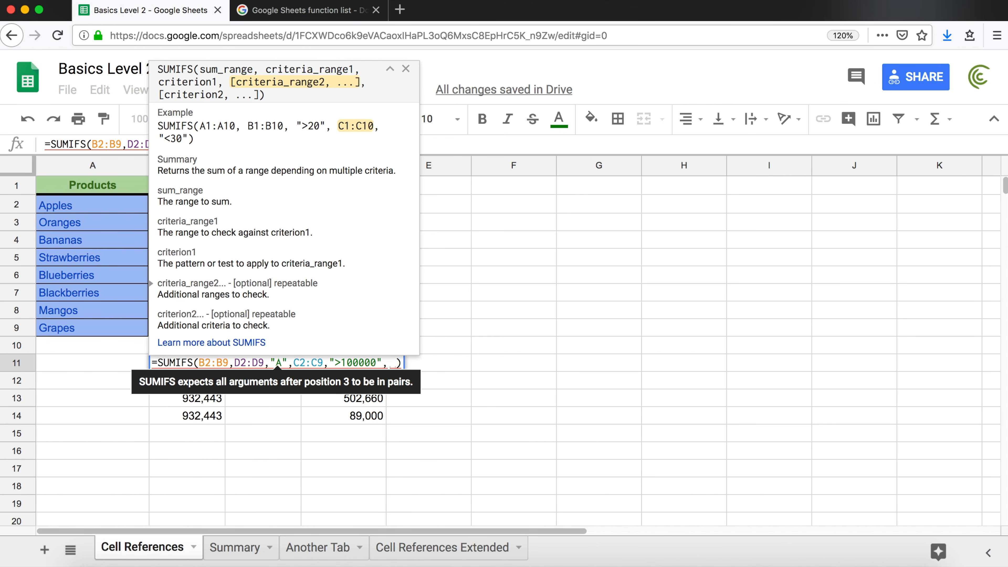
key(BackSpace)
key(BackSpace)
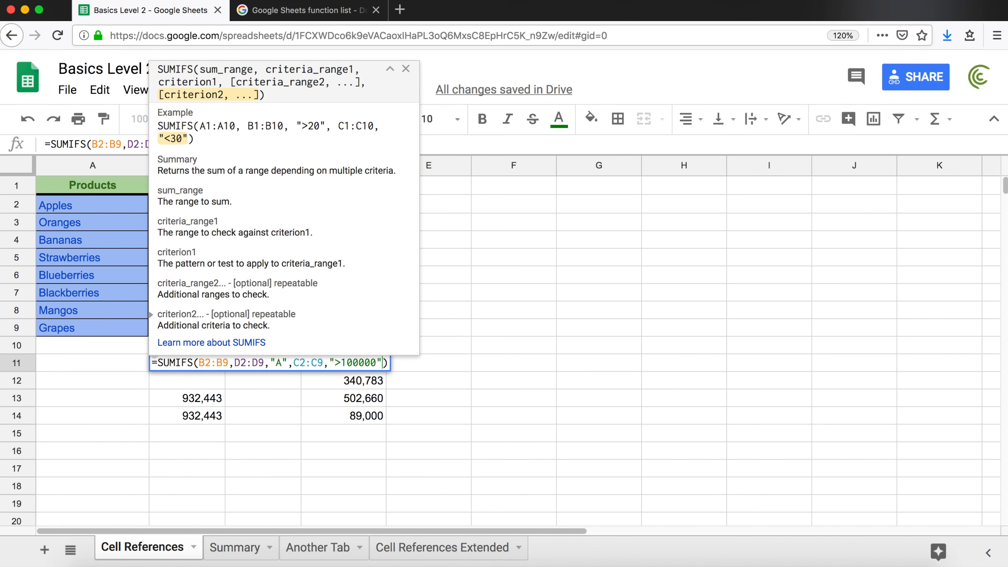
key(Return)
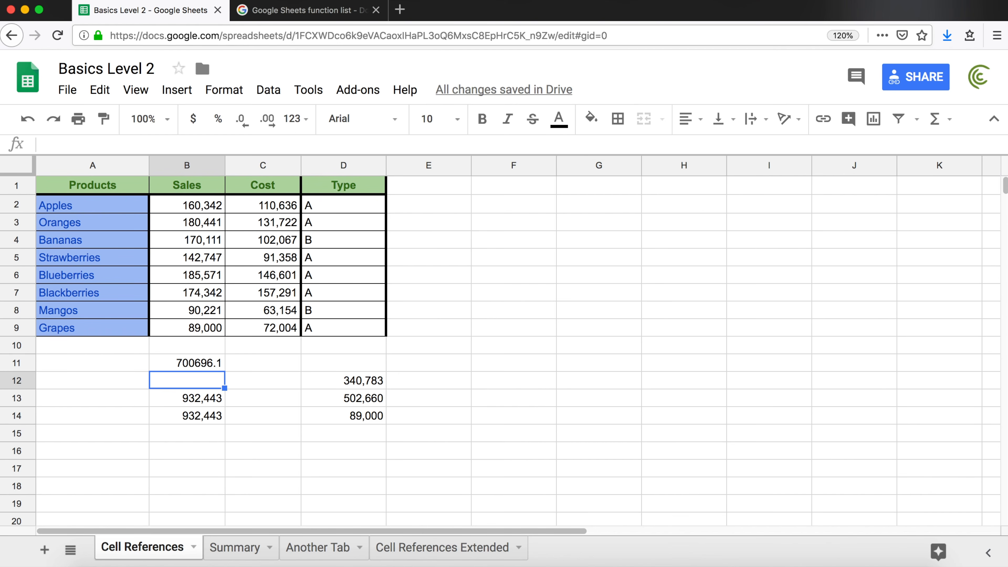
Replace the SUMIFS formula in cell B11 with =SUM(B2:B9)
double_click(206, 365)
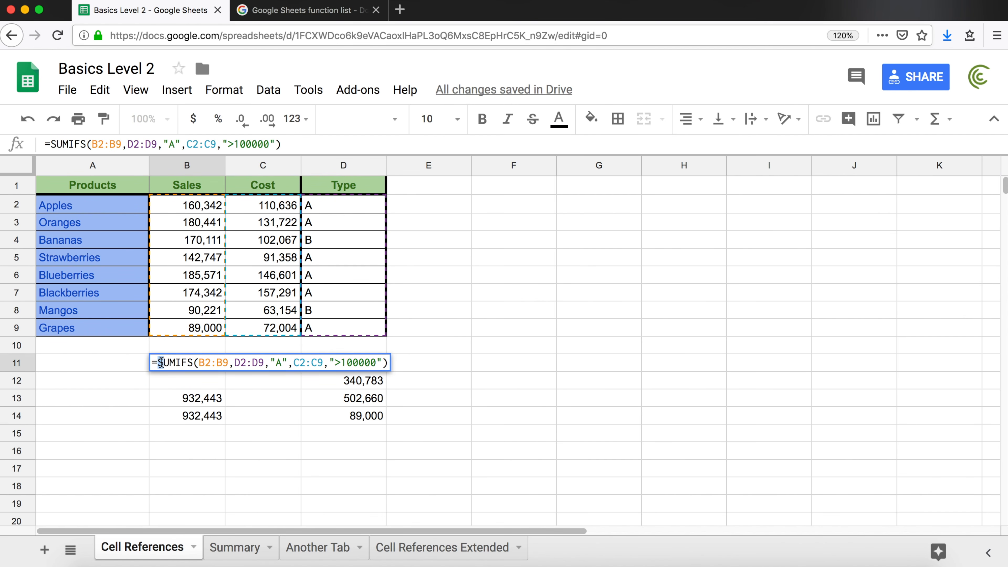
click(163, 363)
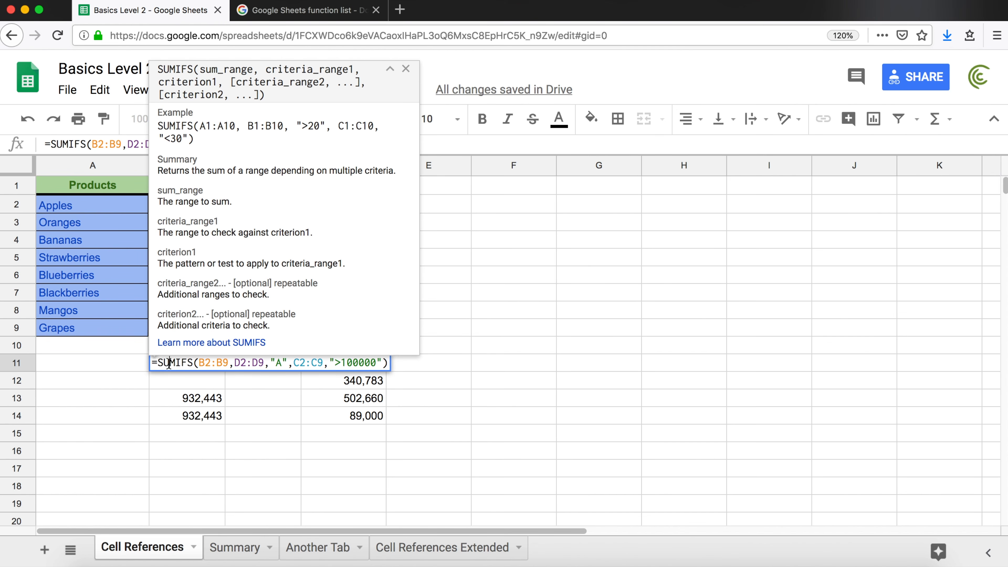
drag(157, 363, 418, 367)
key(BackSpace)
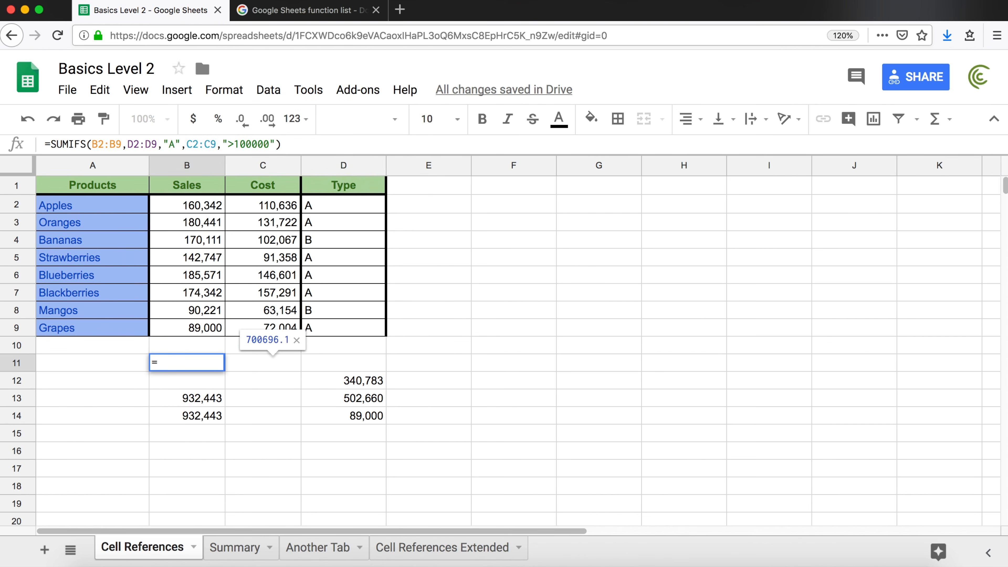
text(SUM()
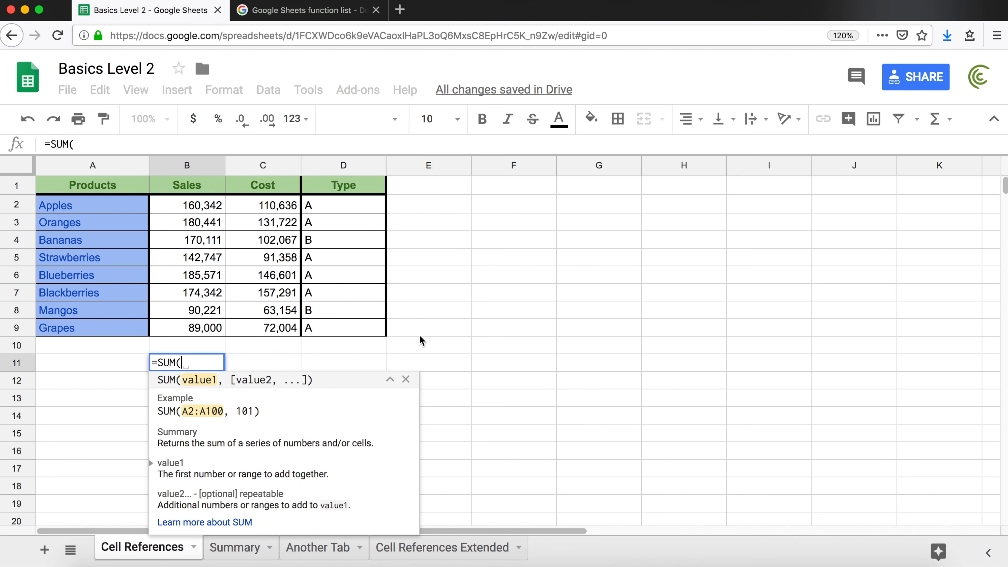
drag(209, 206, 209, 337)
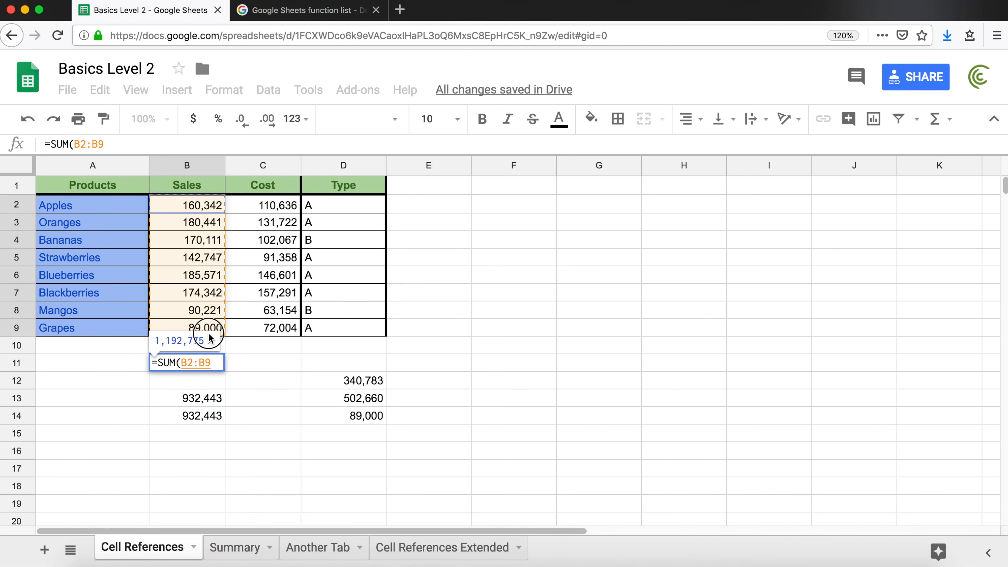
text())
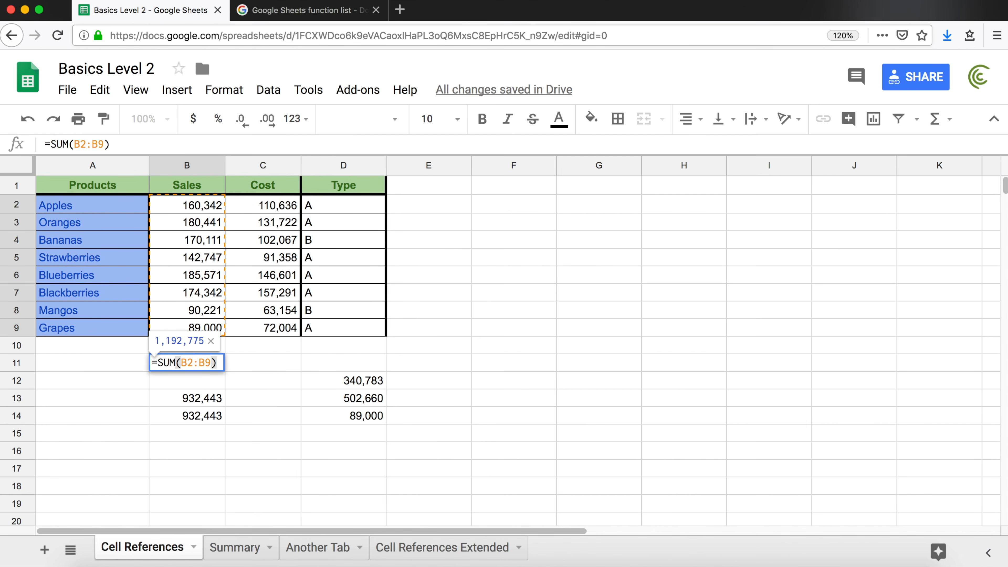
key(Return)
Change the function in cell B11 from SUM to AVERAGE, keeping the range B2:B9
double_click(202, 361)
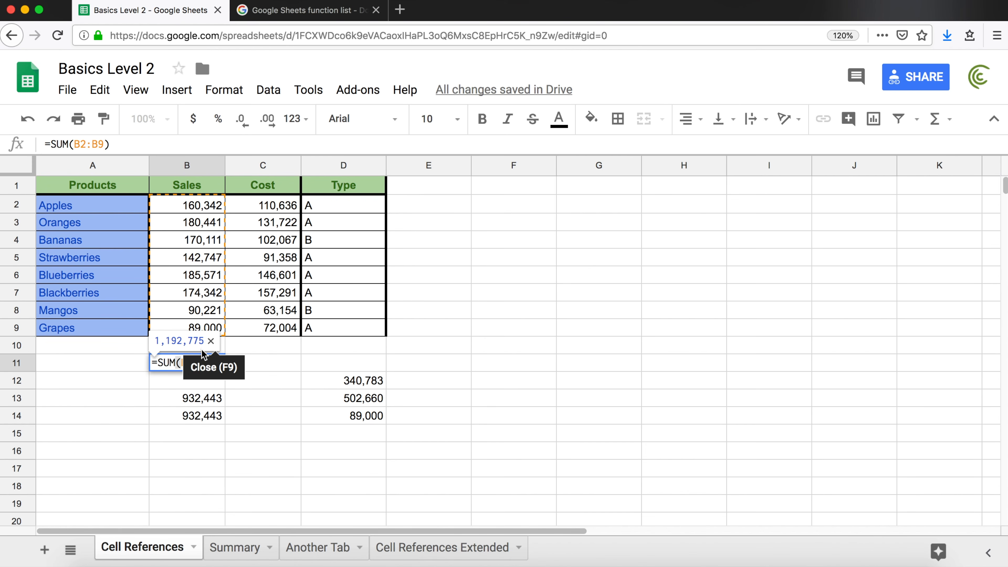
double_click(164, 362)
text(A)
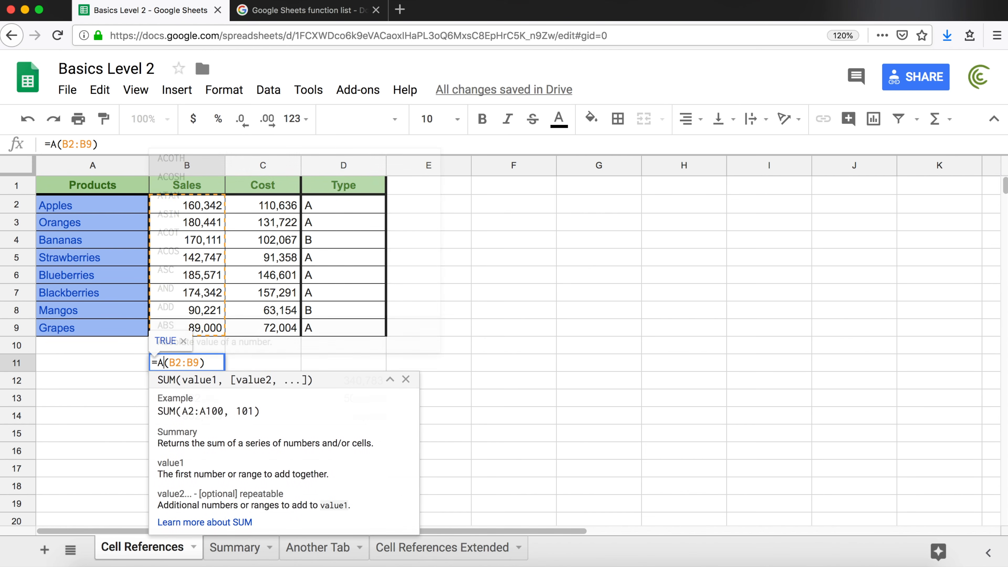
text(VERAGE)
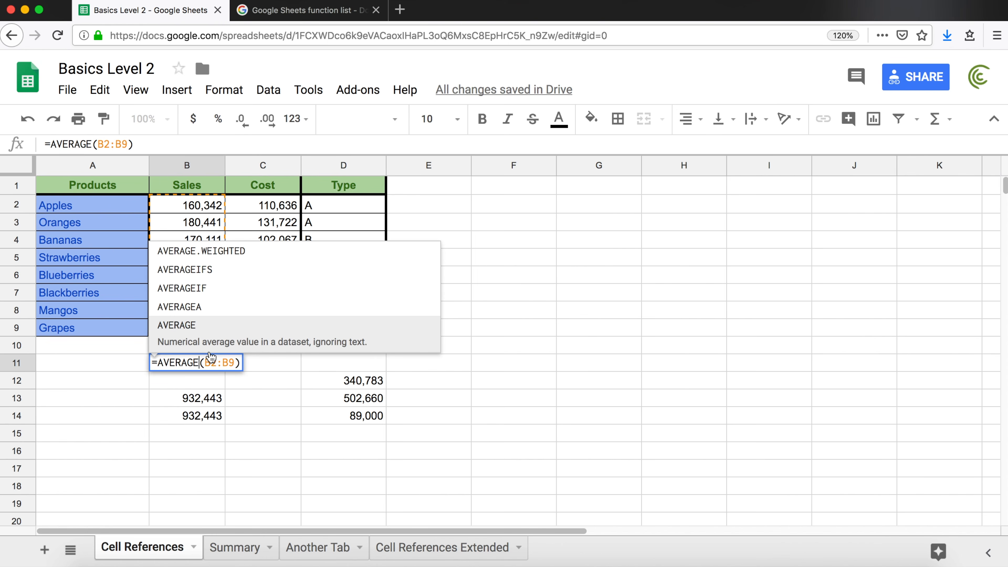
drag(205, 362, 235, 360)
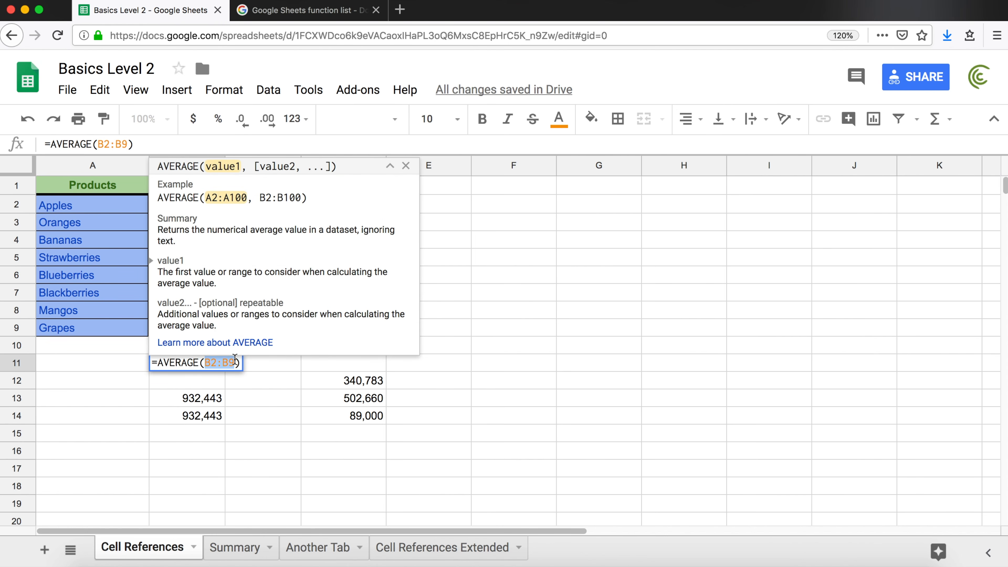
key(Return)
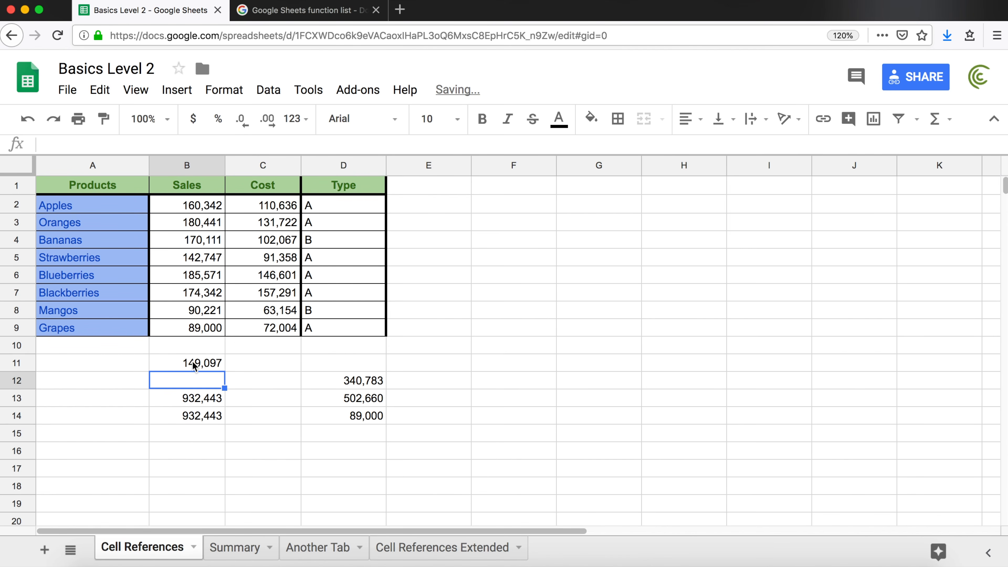
Reopen the AVERAGE formula in cell B11 and examine its required and optional arguments in the function help
click(193, 361)
double_click(193, 362)
click(234, 361)
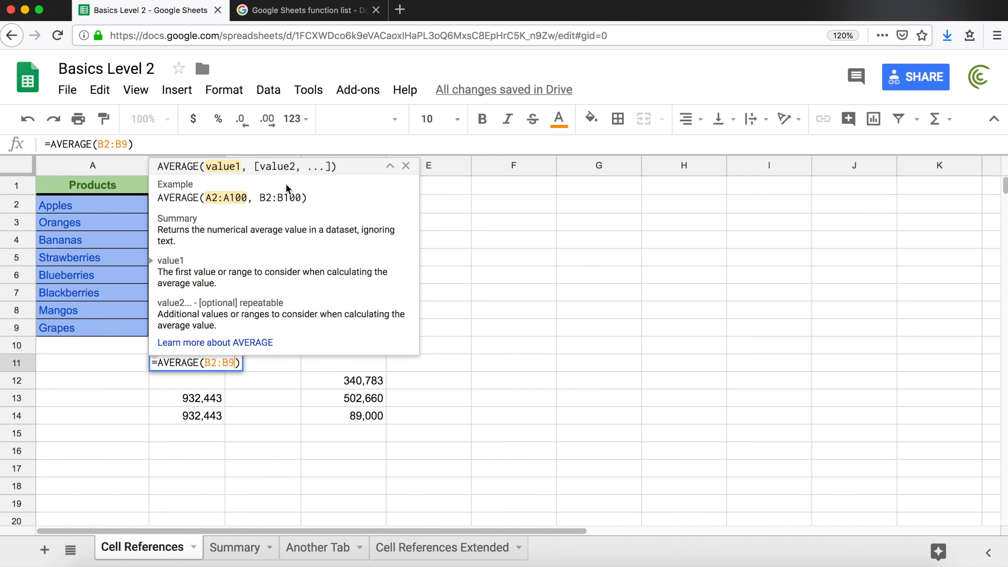
key(Return)
Replace AVERAGE with MEDIAN in cell B11's formula, keeping the range B2:B9
double_click(204, 362)
double_click(173, 362)
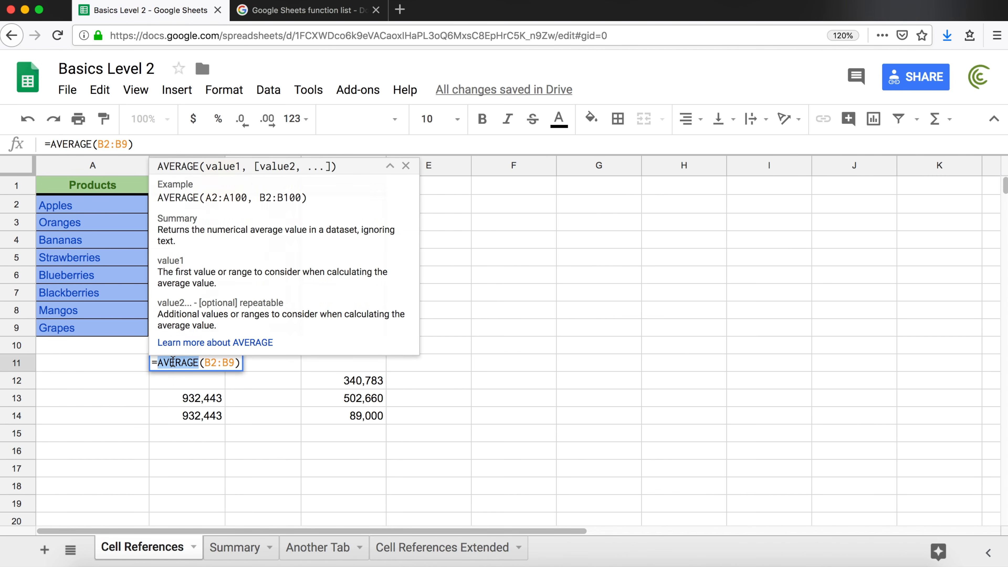
key(BackSpace)
text(MEDAIAN)
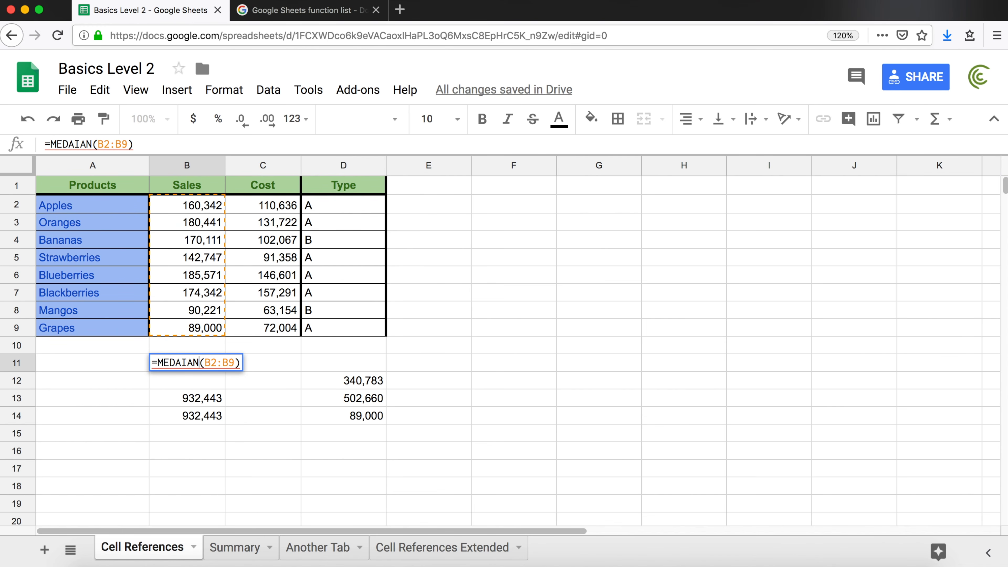
key(BackSpace)
key(BackSpace)
key(BackSpace)
key(BackSpace)
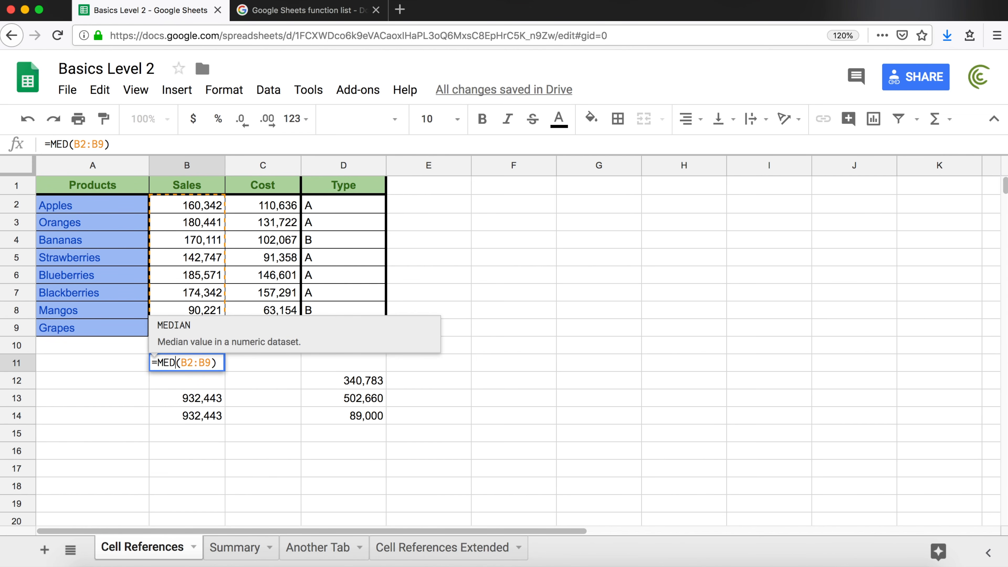
key(Tab)
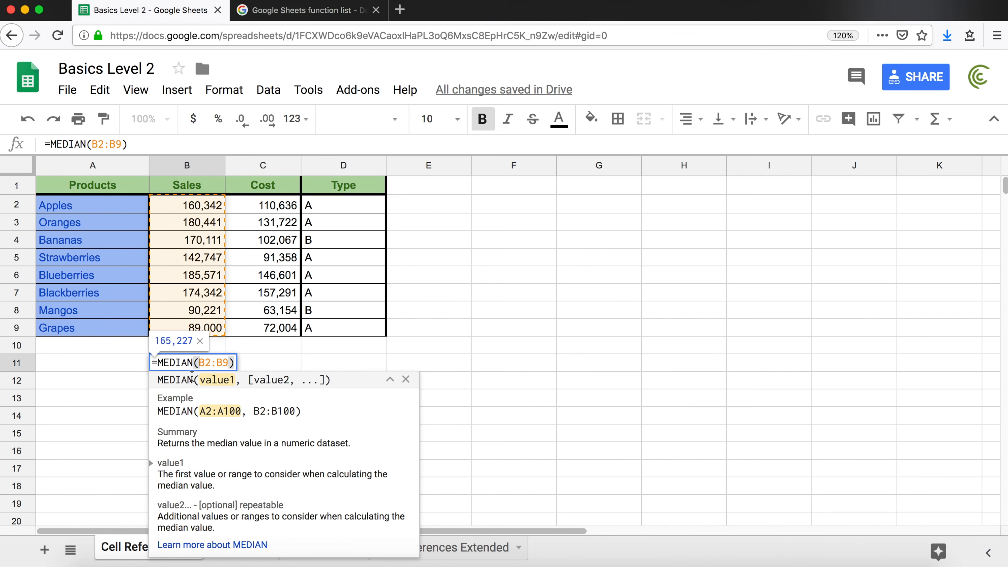
Examine MEDIAN's value1 and optional value2 arguments in the function help and commit the formula in B11
drag(200, 381, 324, 380)
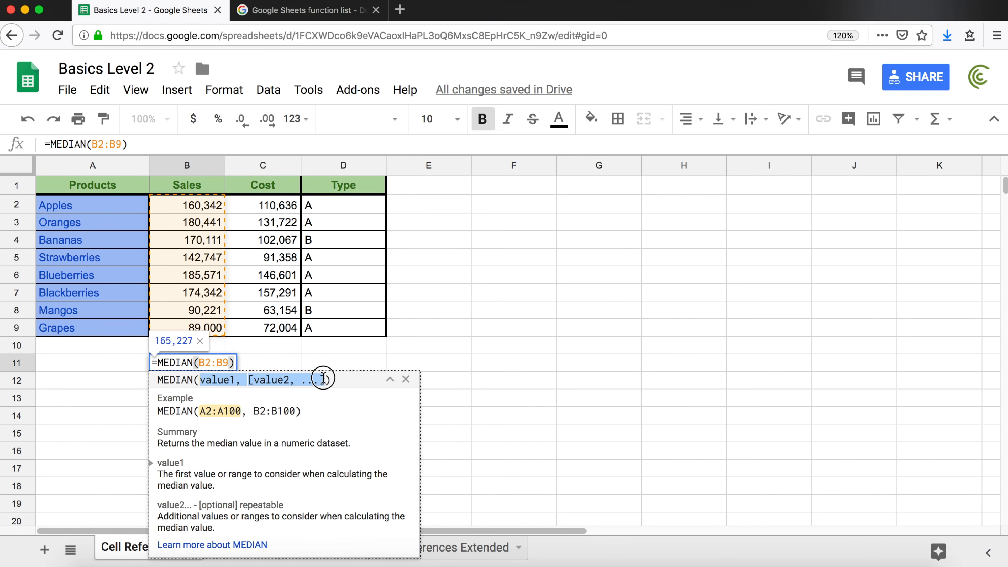
click(231, 362)
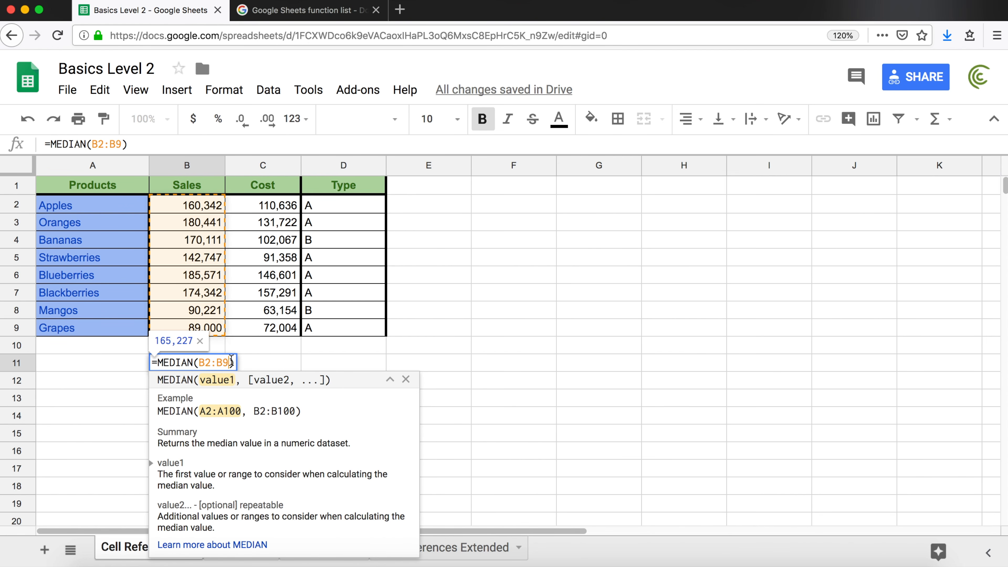
key(Return)
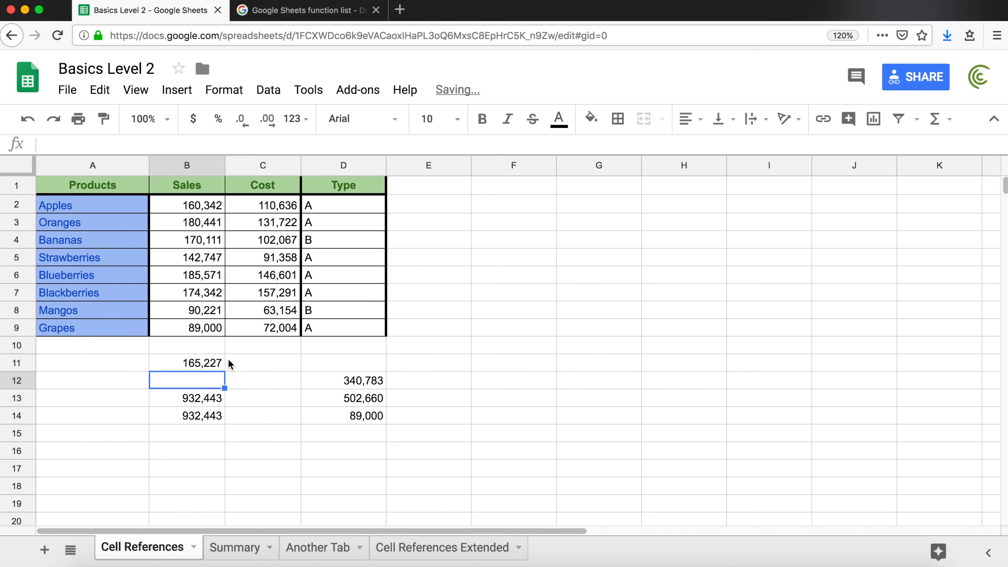
Change B11's formula to =COUNT(B2:B9), checking COUNT's value1 and optional value2 arguments in the function help
double_click(205, 364)
double_click(184, 363)
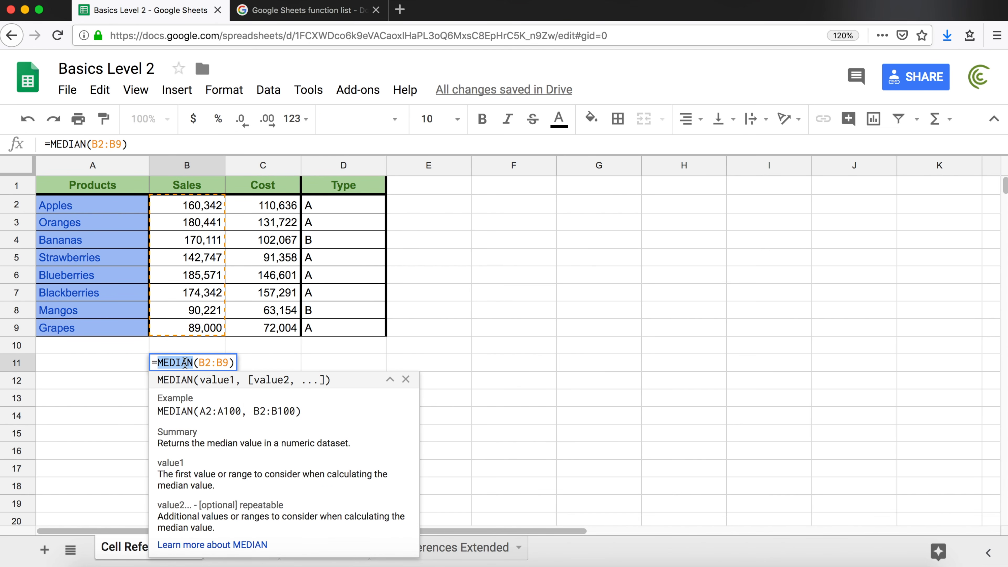
key(BackSpace)
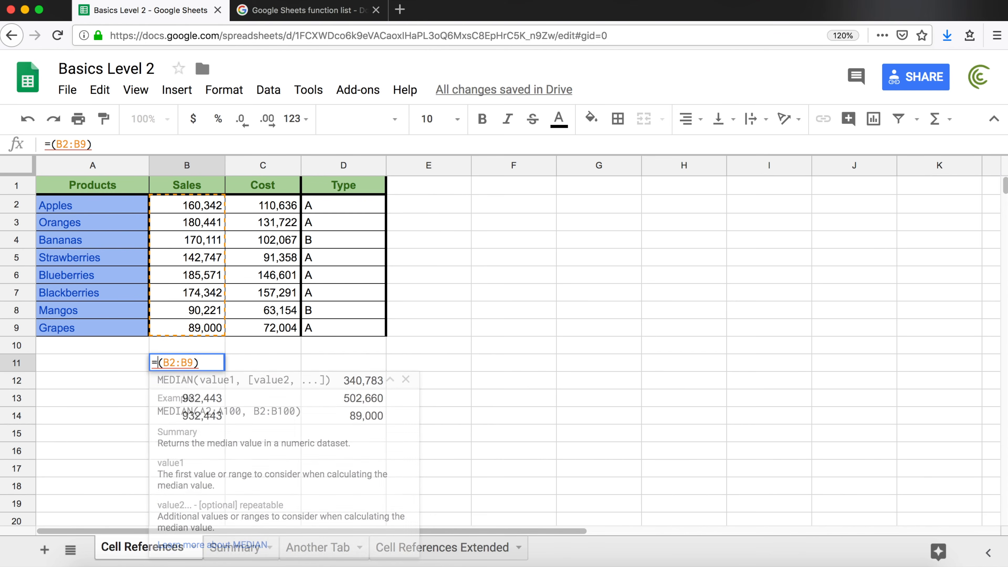
text(COUNT)
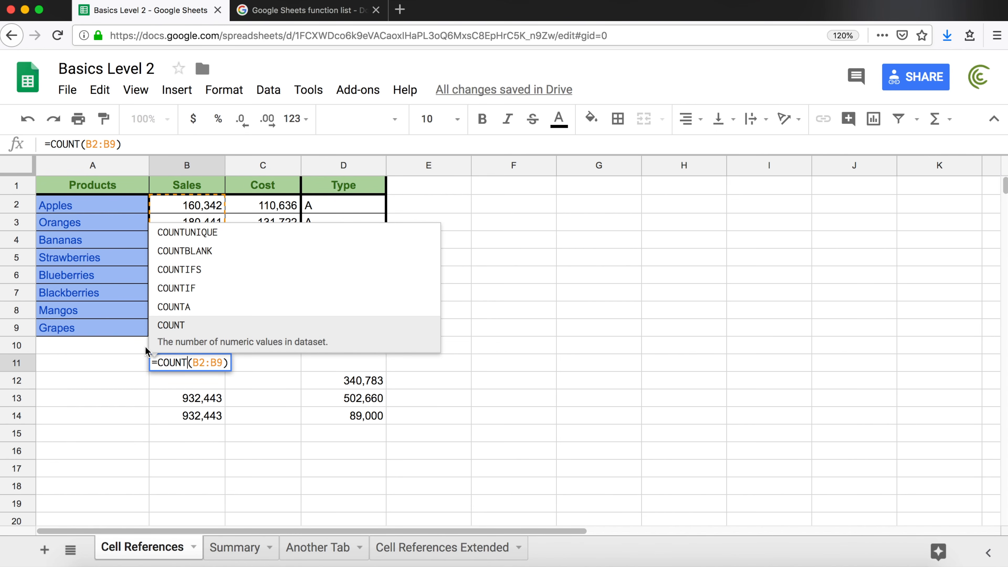
click(202, 362)
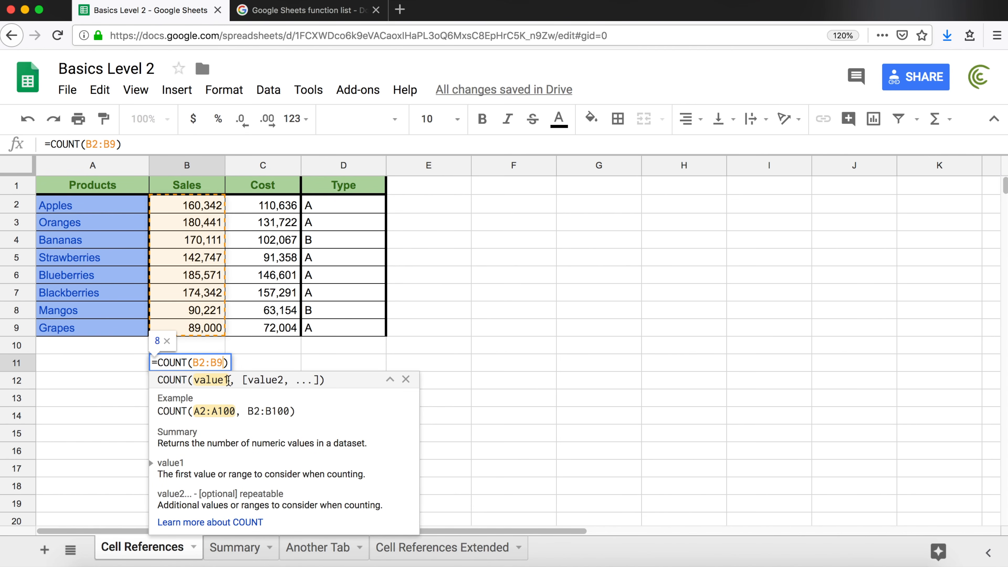
drag(194, 380, 324, 379)
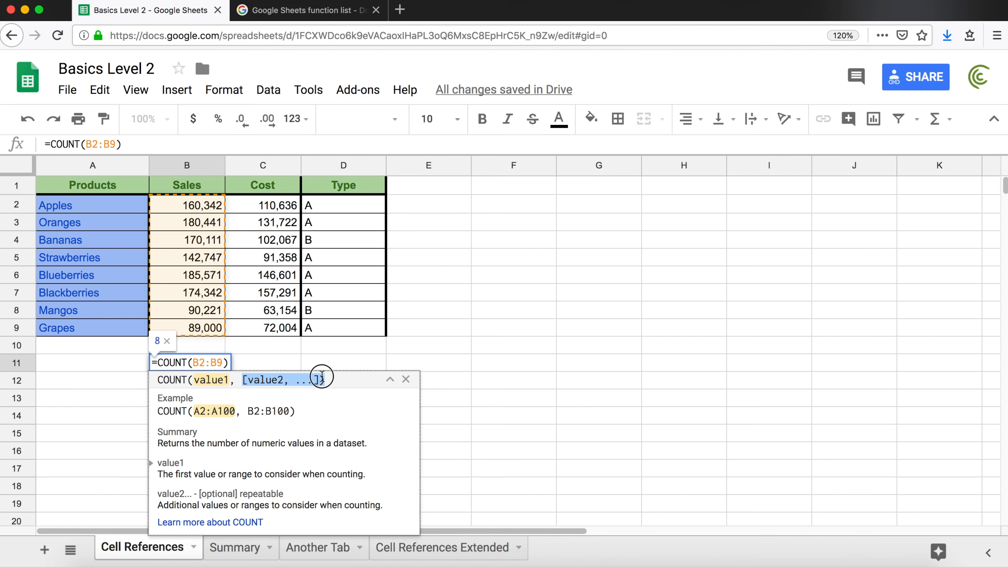
click(225, 363)
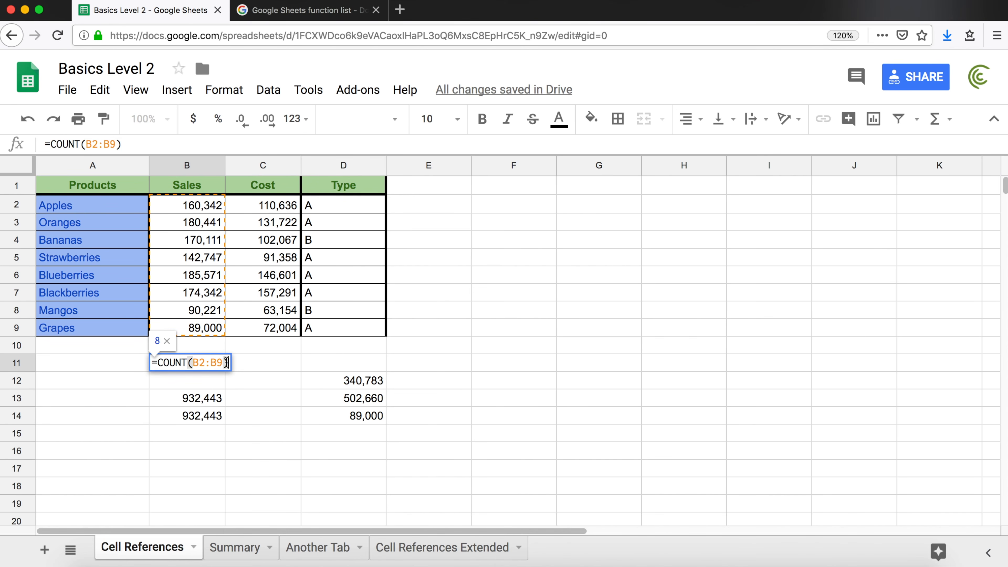
key(Return)
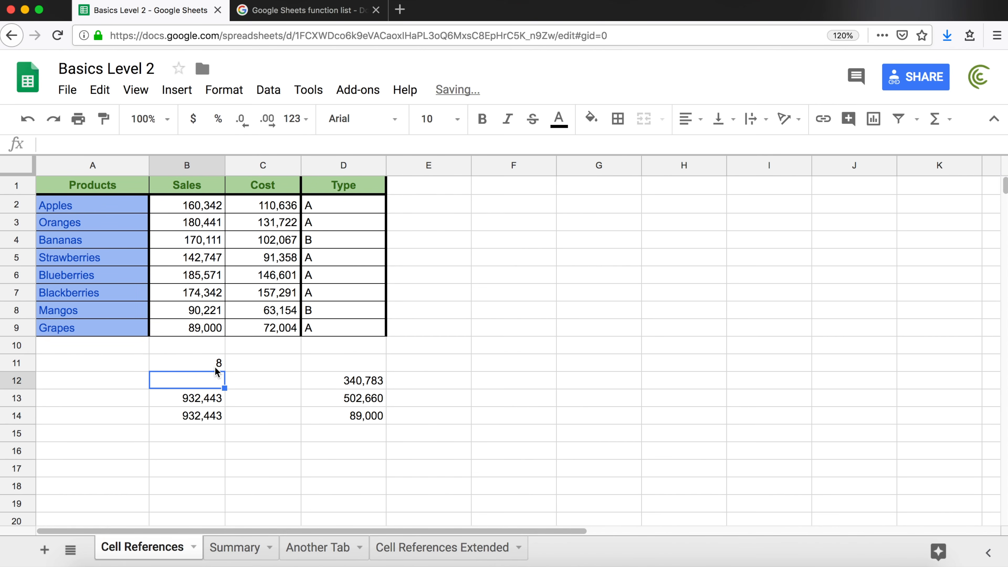
Check B11's COUNT formula against the Sales values by going through cells B2 to B9 one by one
click(215, 368)
double_click(215, 367)
key(Escape)
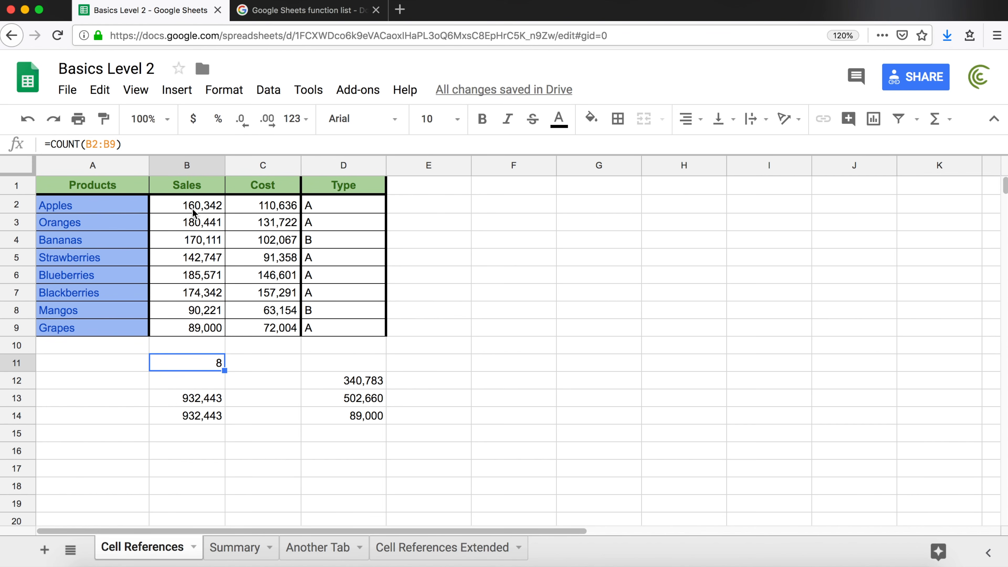
click(193, 210)
click(197, 223)
click(200, 239)
click(204, 257)
click(210, 278)
click(210, 296)
click(213, 314)
click(218, 332)
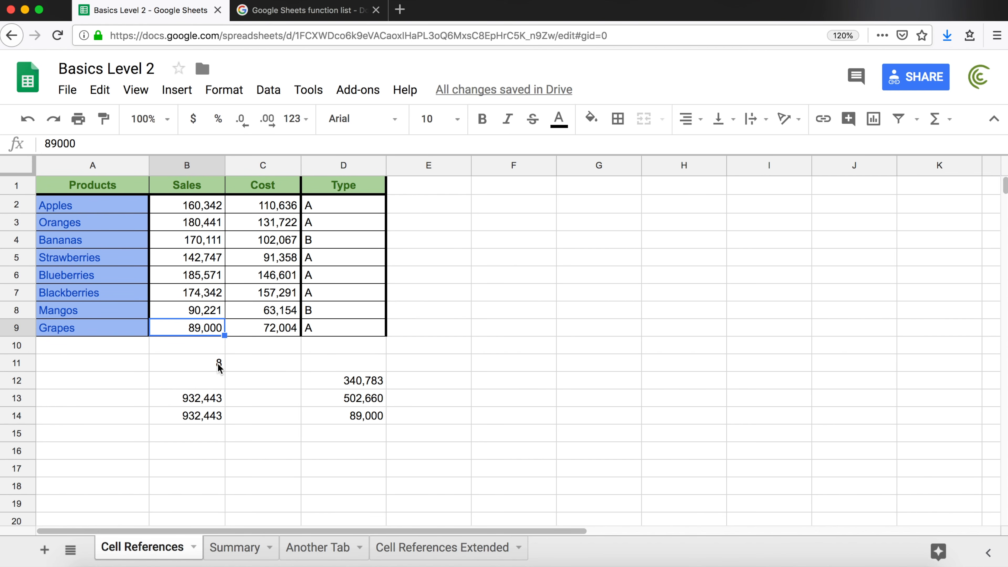
Change the function in cell B11 from COUNT to COUNTA, keeping the range B2:B9
click(171, 364)
double_click(158, 364)
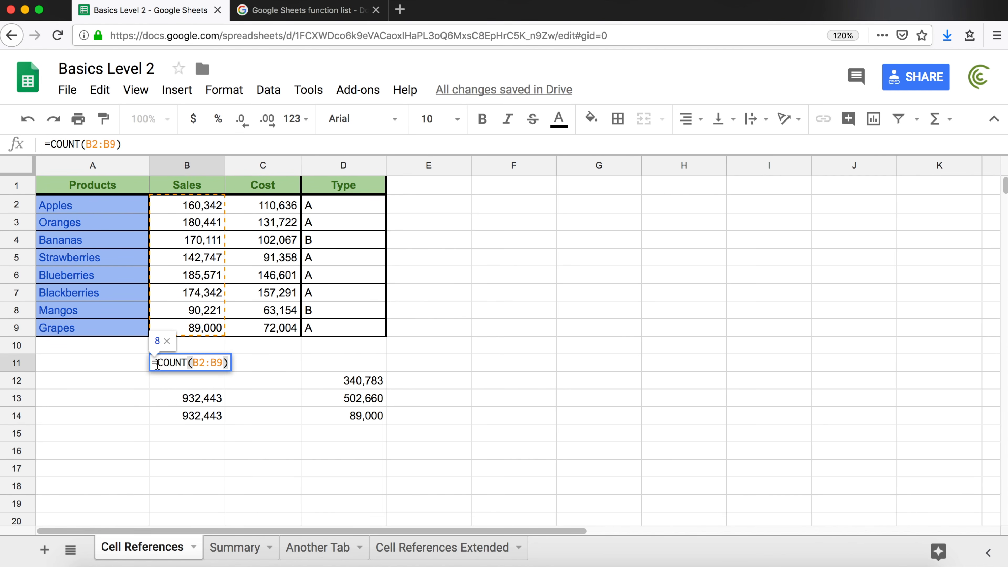
click(186, 362)
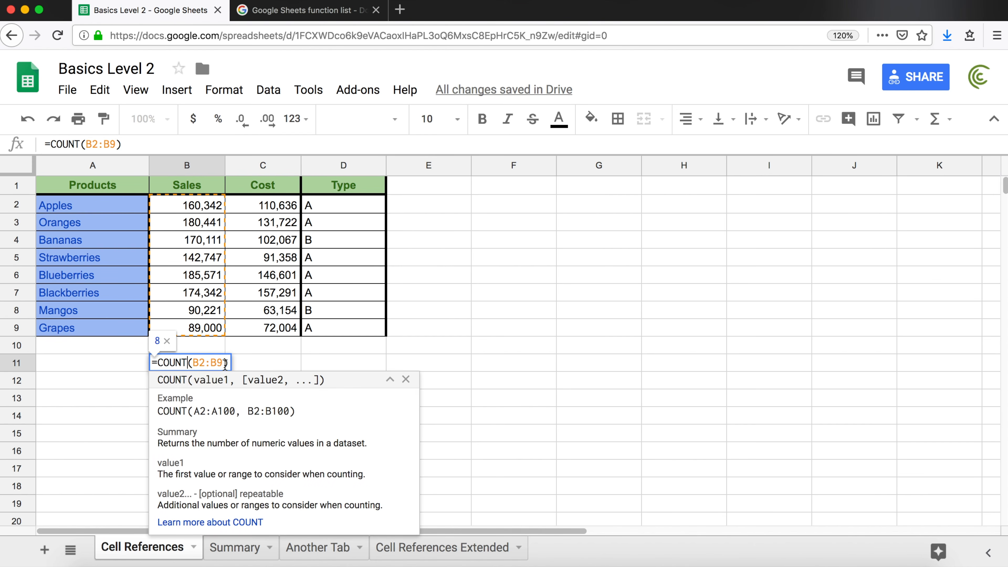
text(A)
key(Right)
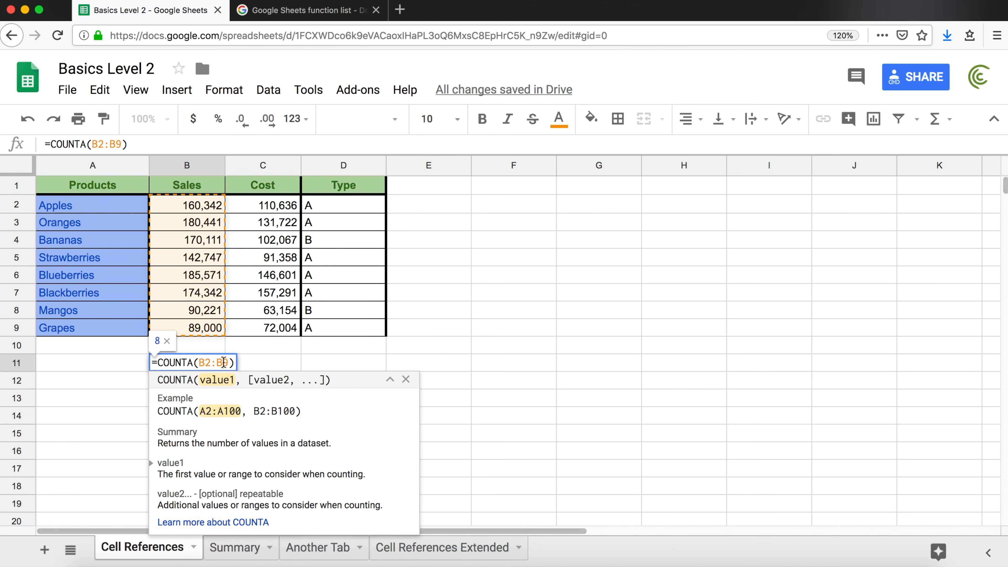
key(Return)
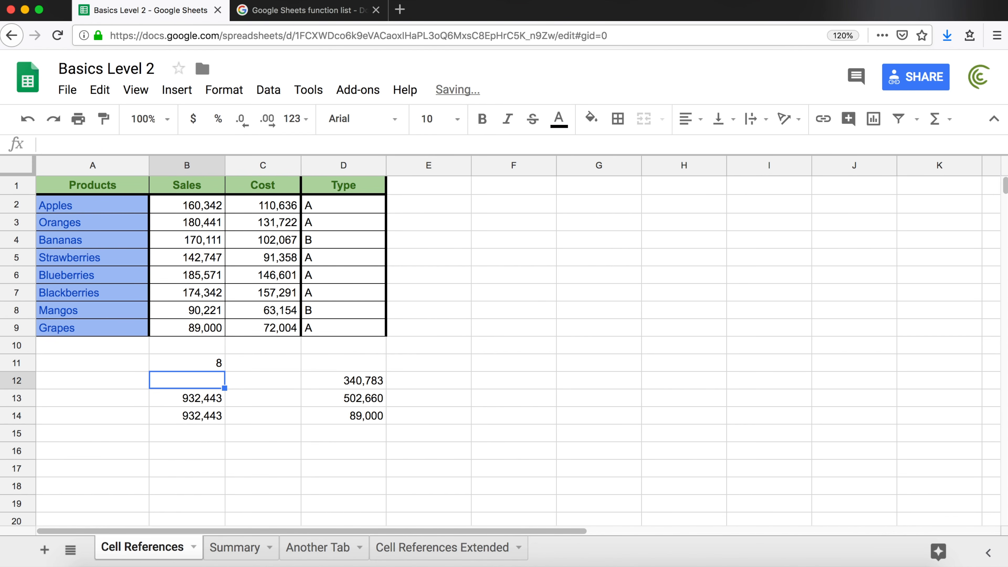
Review the COUNTA formula in cell B11 without changing it
click(221, 367)
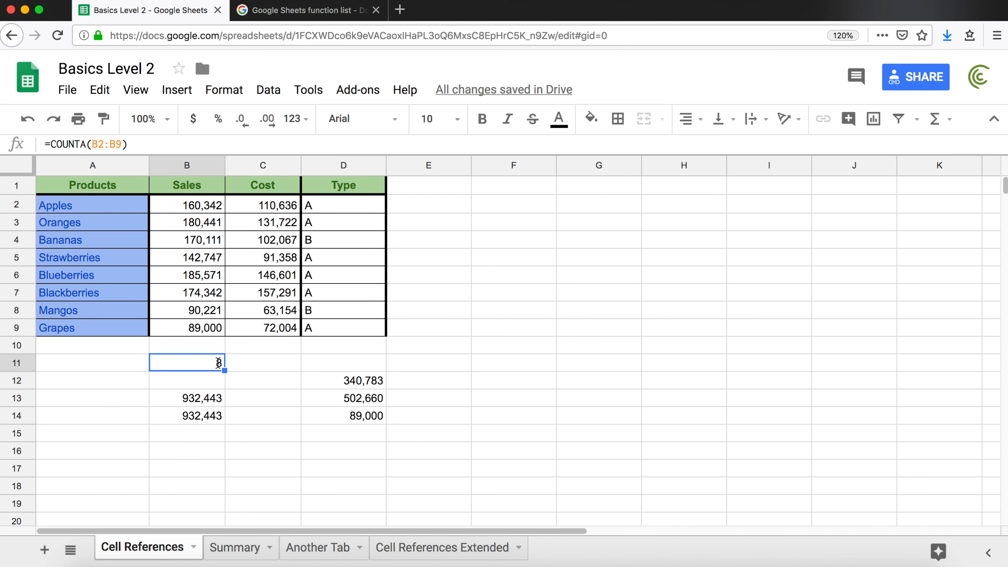
double_click(219, 364)
key(Escape)
Replace the Sales values for Bananas in B4 and Blackberries in B7 with the text NA
click(203, 243)
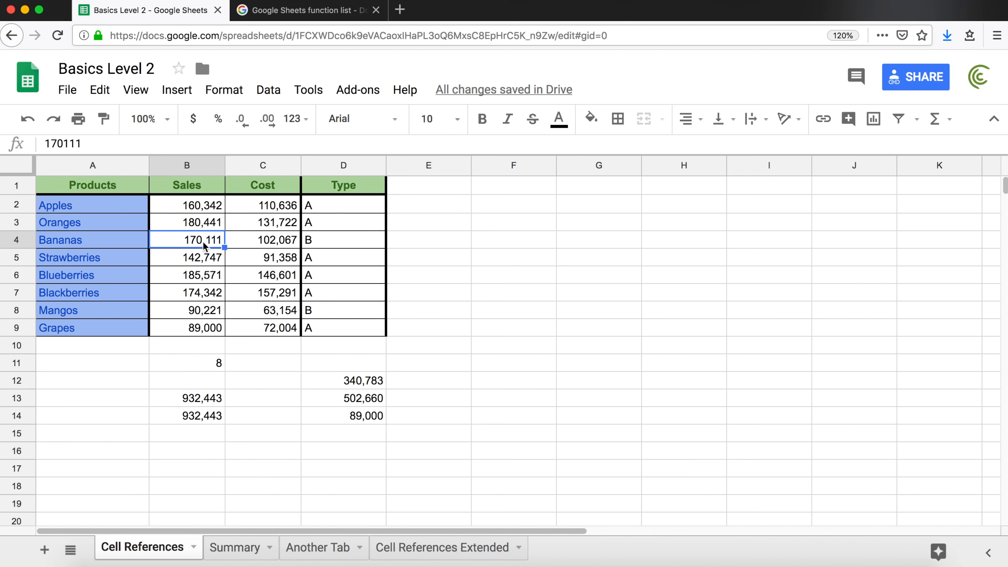
text(N)
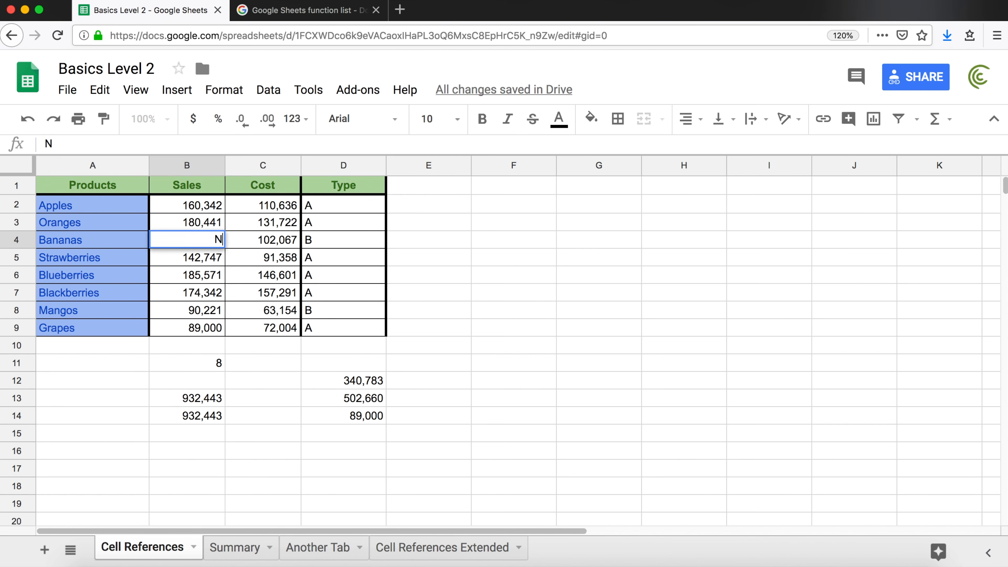
text(A)
key(Return)
key(Down)
key(Down)
text(NA)
key(Return)
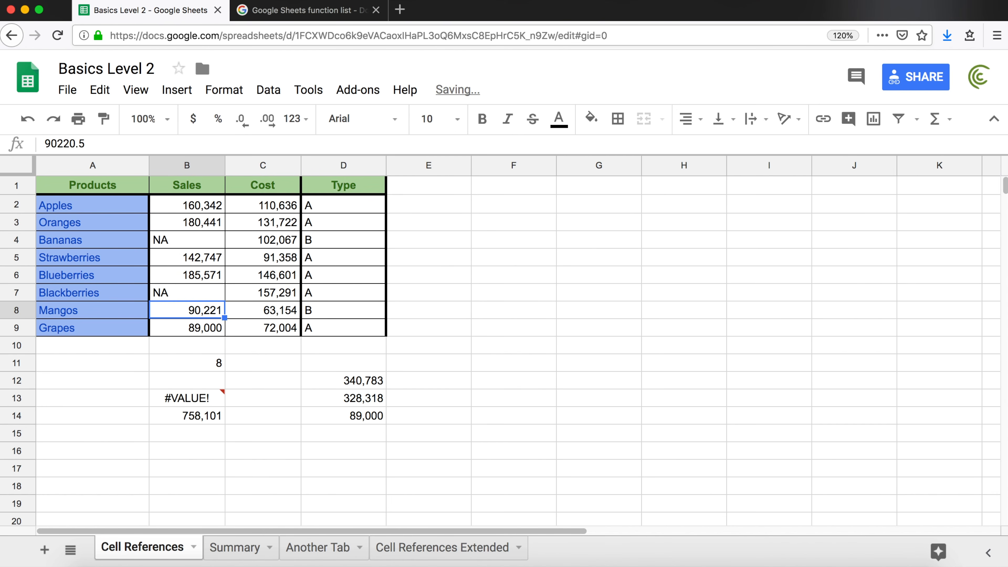
Inspect the error in B13 and the Sales cells its addition formula references
click(211, 396)
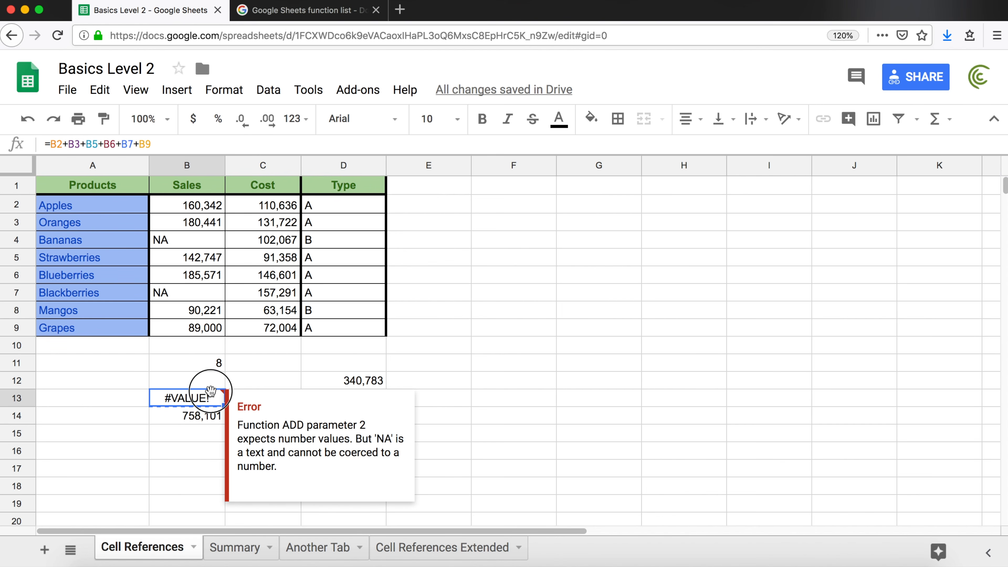
double_click(210, 396)
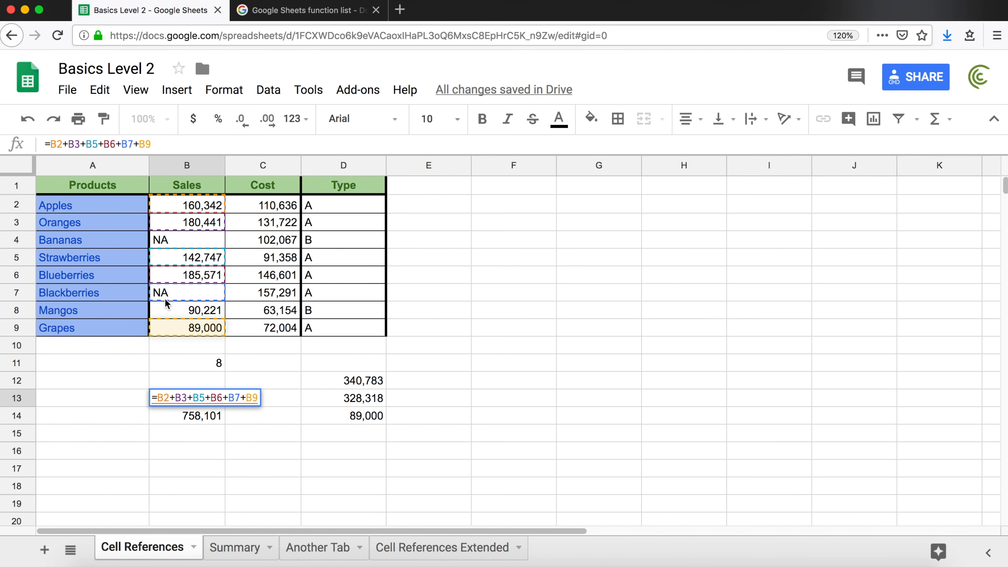
key(Escape)
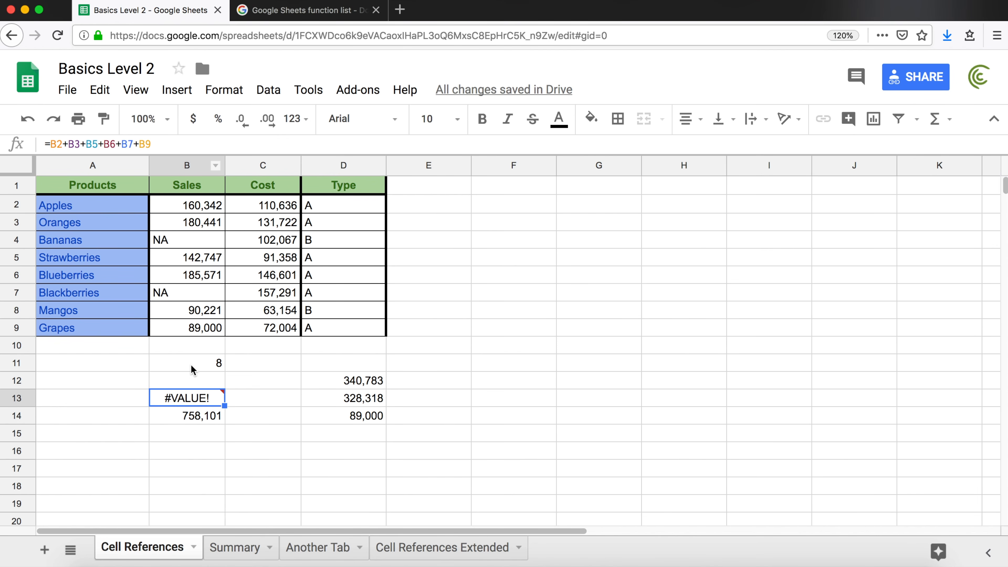
Change the function in cell B11 from COUNTA to COUNT, keeping the range B2:B9
click(193, 366)
double_click(194, 366)
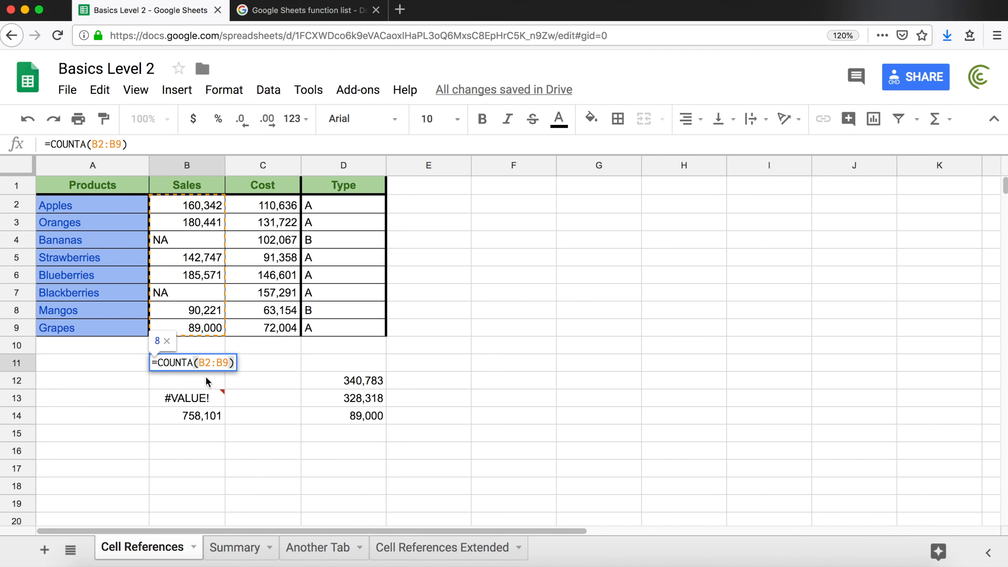
click(195, 362)
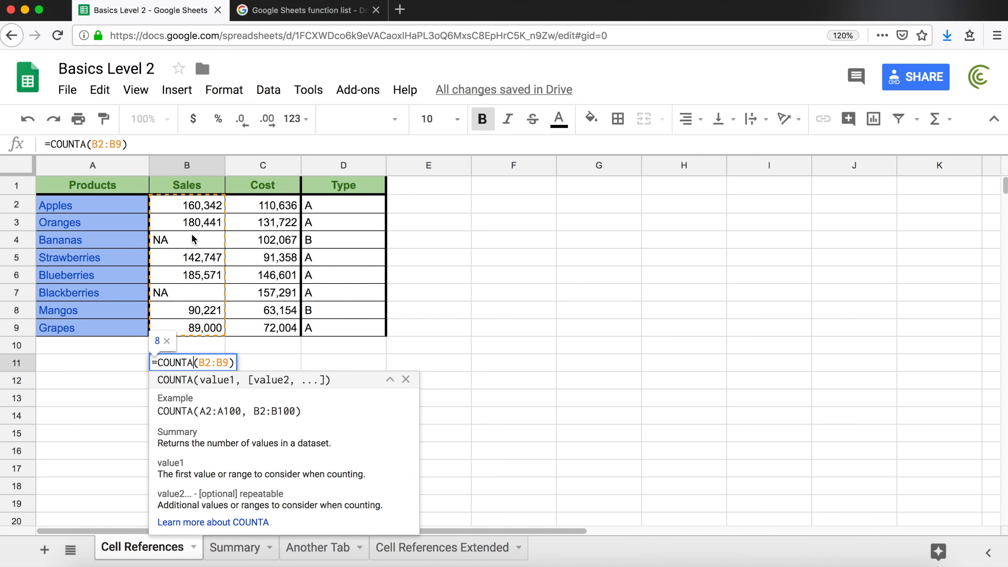
click(193, 363)
key(BackSpace)
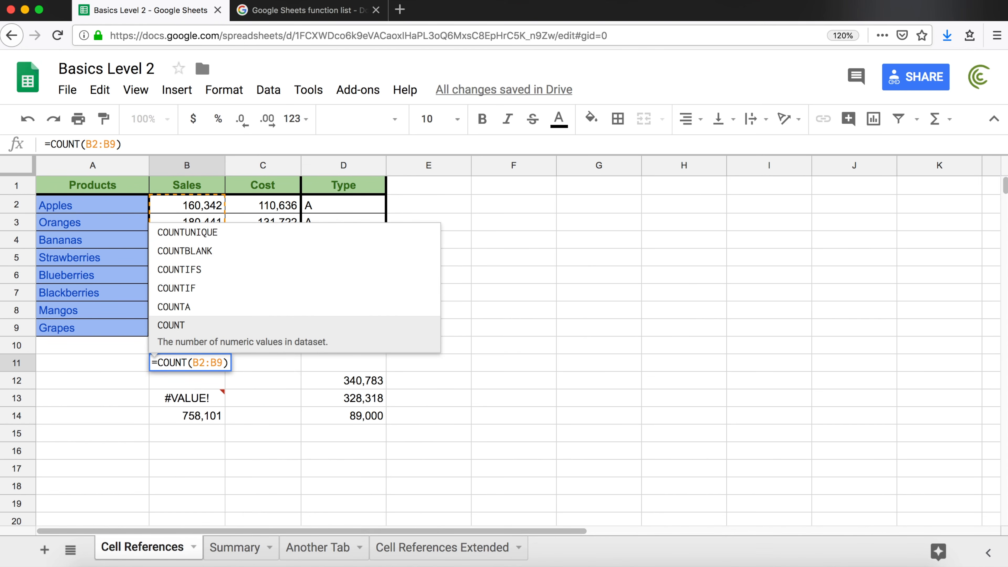
key(Return)
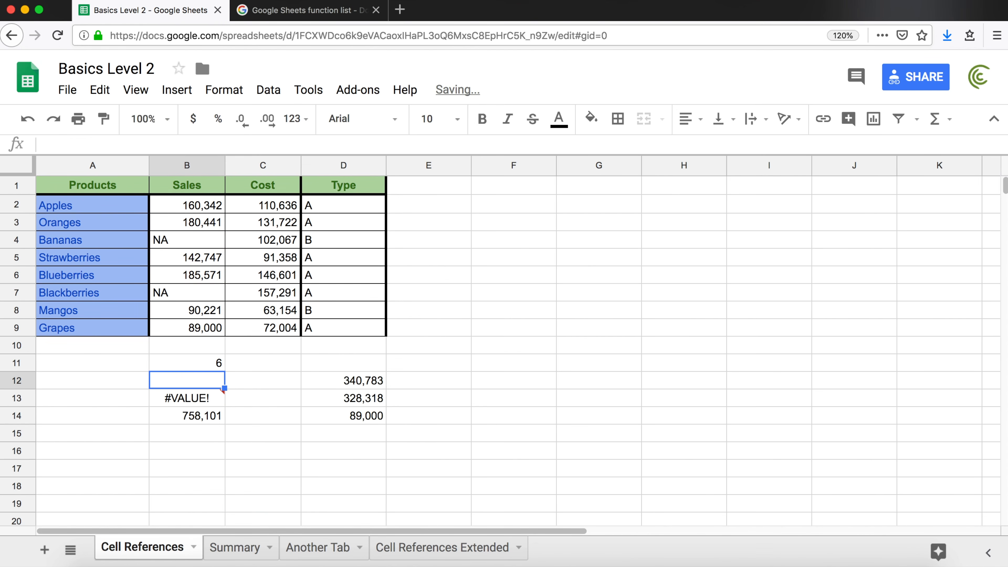
Check B11's COUNT formula against the numeric Sales cells B2, B3, B5, B6, B8 and B9 one by one
click(216, 363)
double_click(214, 361)
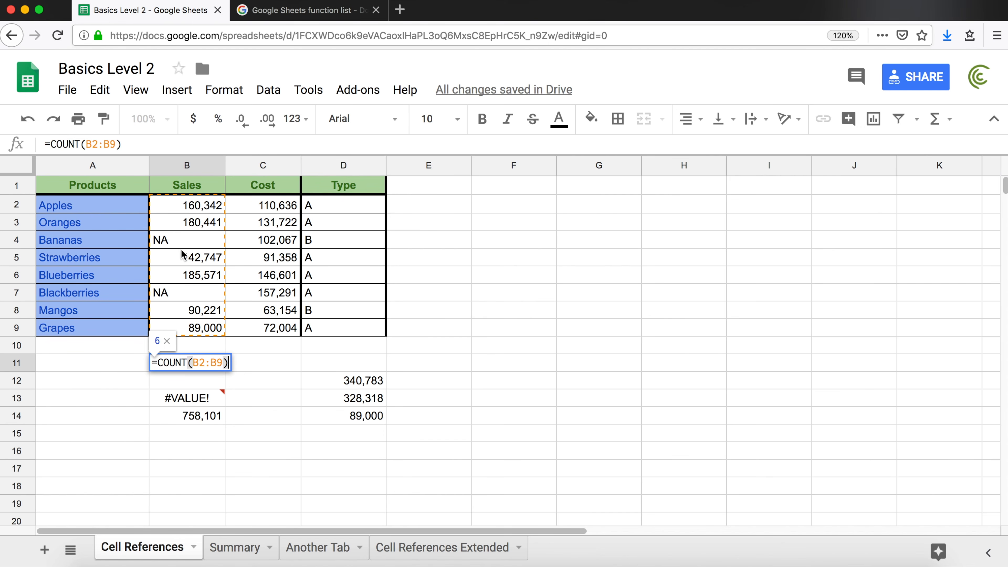
key(Escape)
click(195, 207)
click(199, 222)
click(200, 257)
click(202, 275)
click(205, 312)
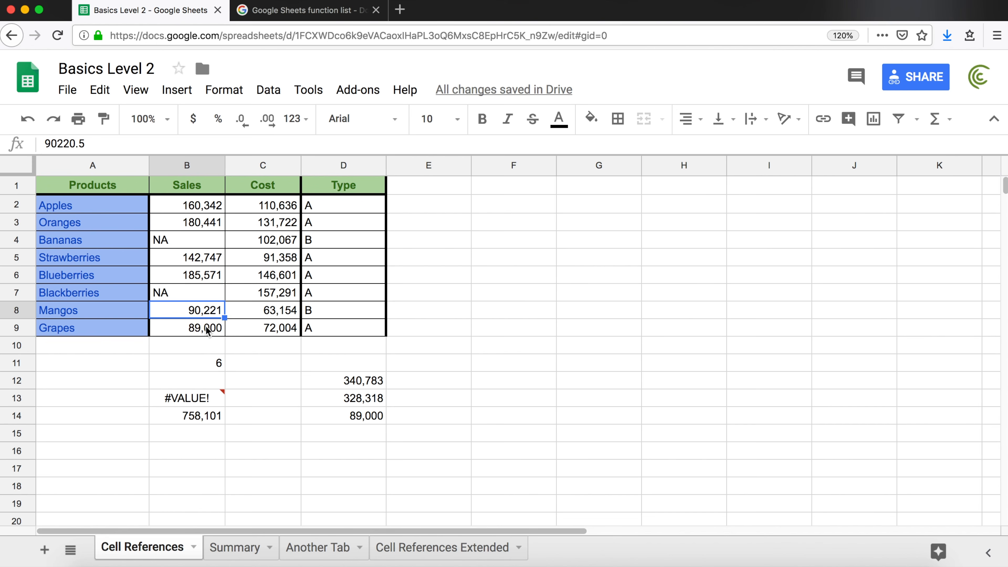
click(208, 329)
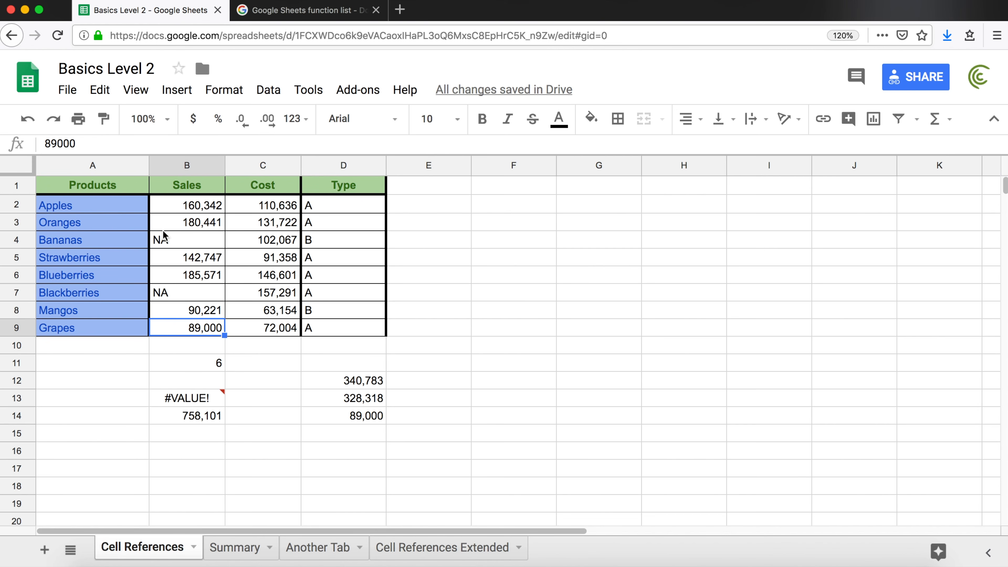
Switch the function in B11 back to COUNTA over B2:B9
double_click(202, 364)
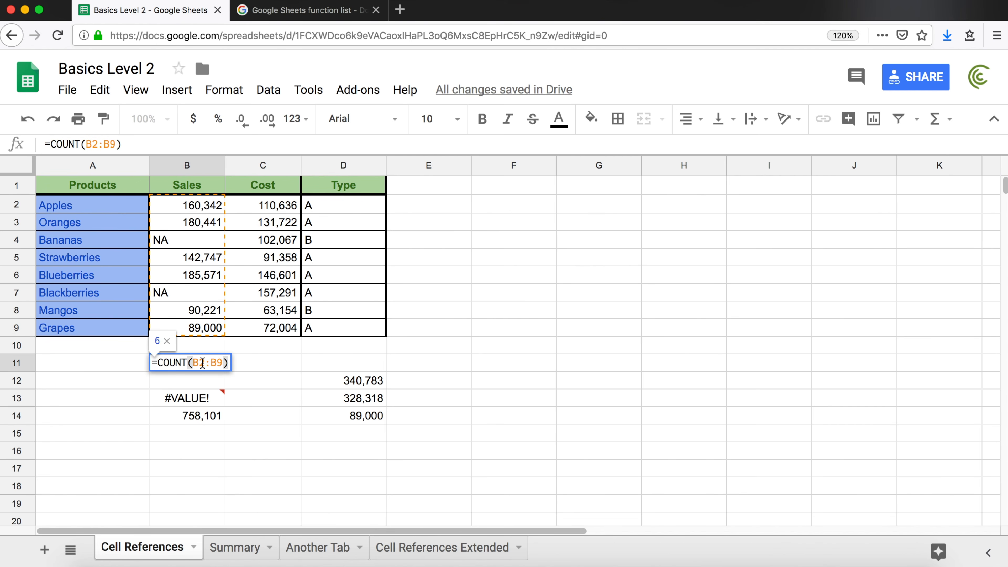
click(189, 363)
text(A)
key(Return)
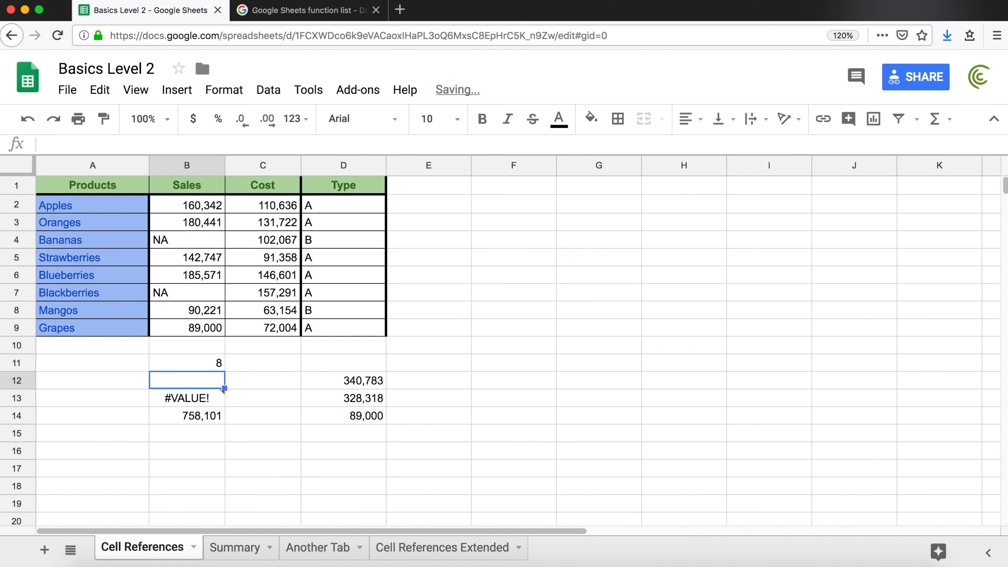
Clear the Bananas Sales cell B4 and check its effect on the COUNTA formula in B11
click(199, 260)
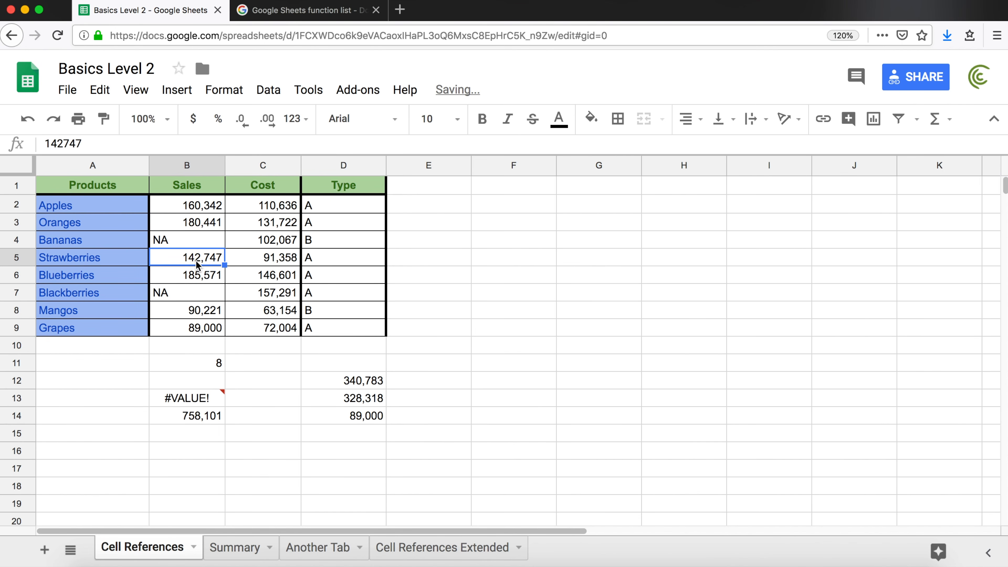
key(Up)
key(Delete)
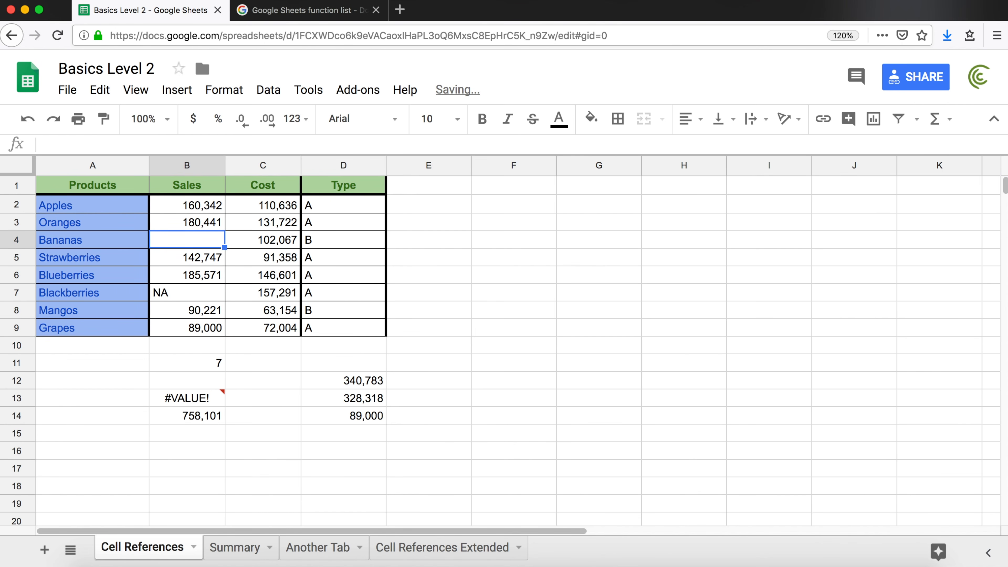
click(196, 261)
click(203, 367)
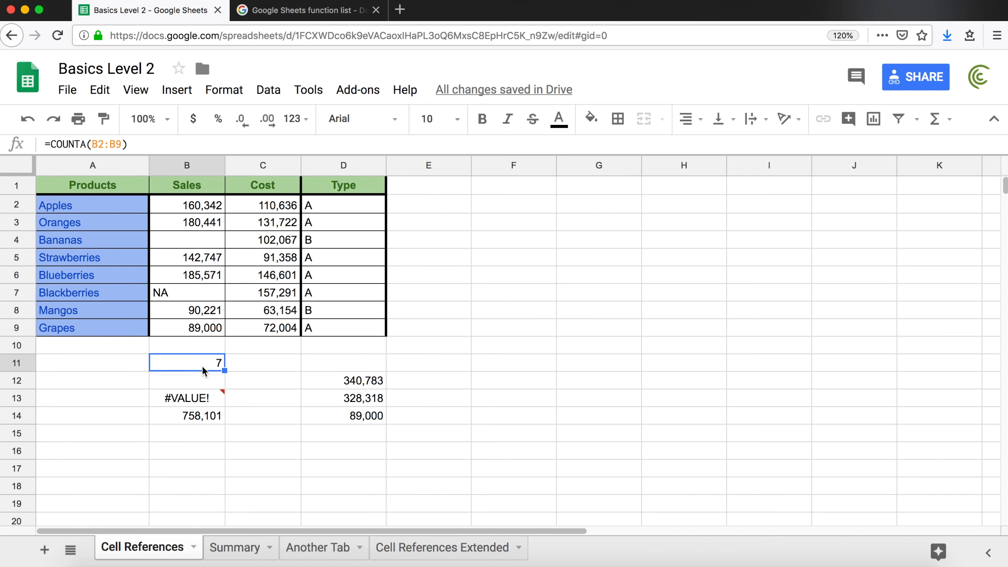
Replace B11's COUNTA formula with the start of a COUNTIFS formula and examine the criteria_range1 and criterion1 arguments in the function help
double_click(202, 365)
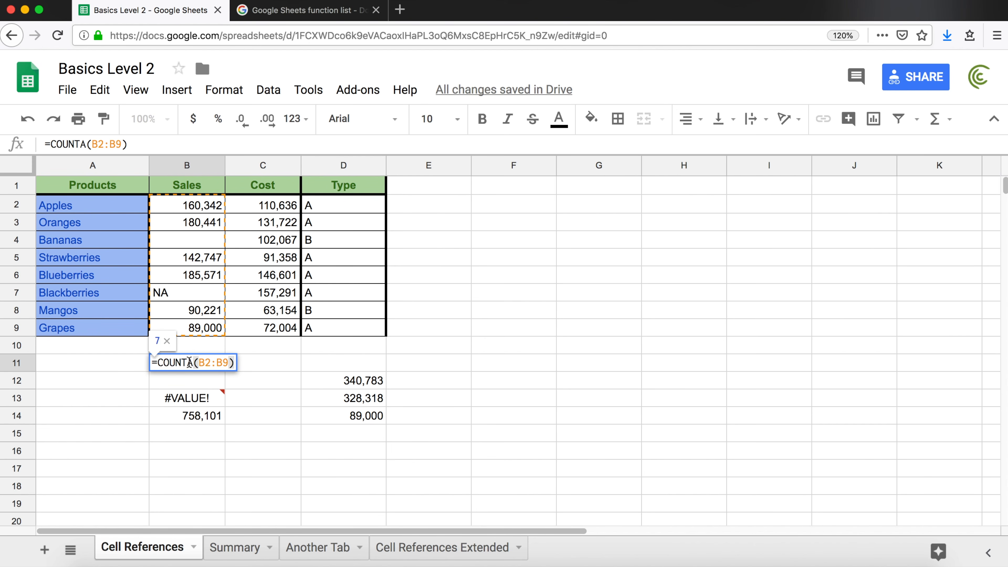
click(177, 362)
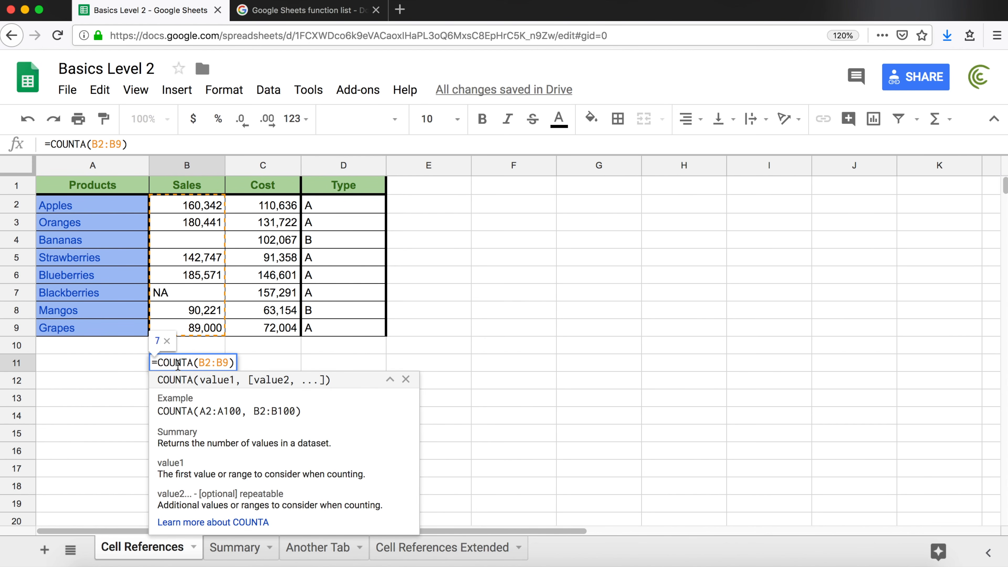
double_click(178, 364)
click(175, 362)
drag(158, 362, 263, 359)
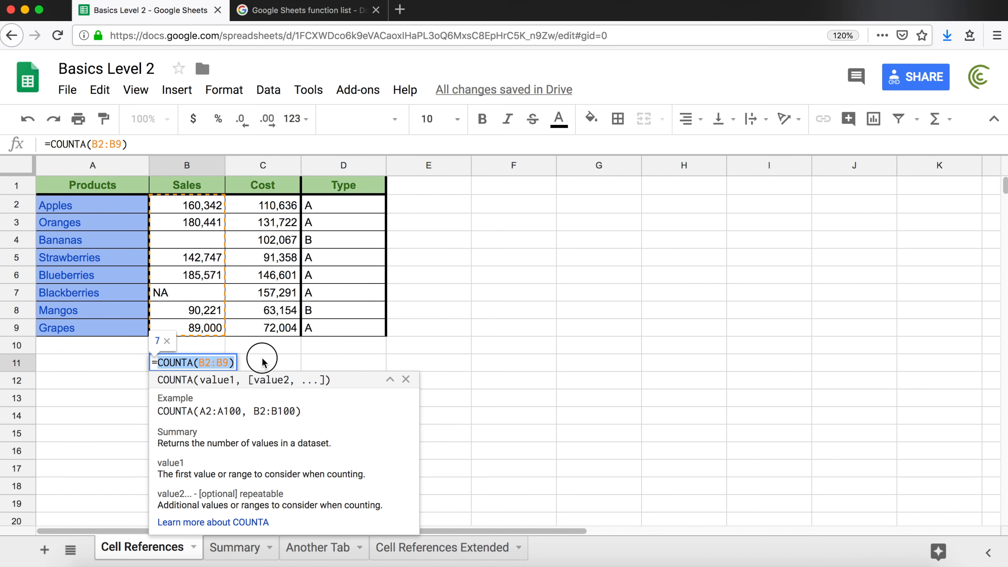
key(BackSpace)
text(C)
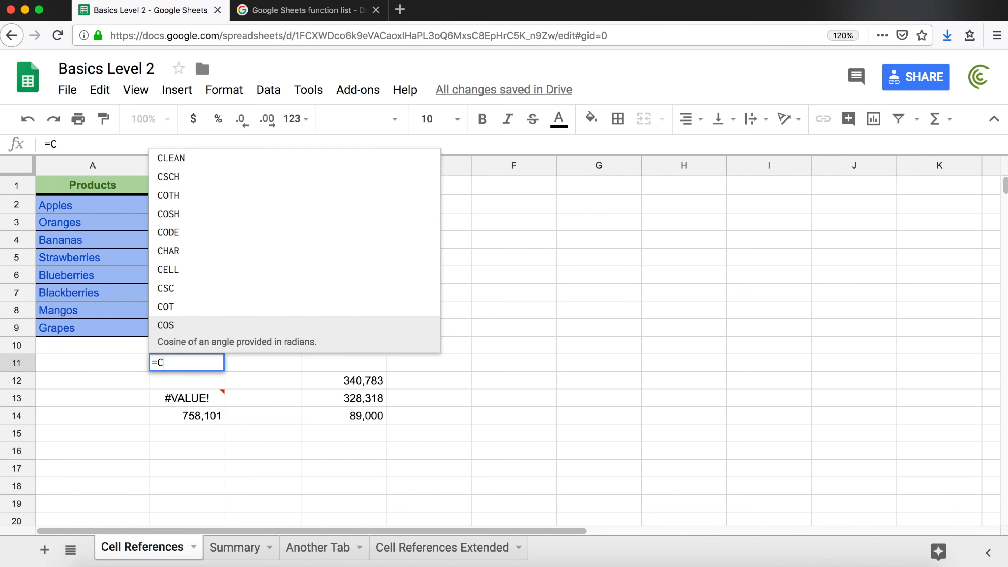
text(OUNTIFS)
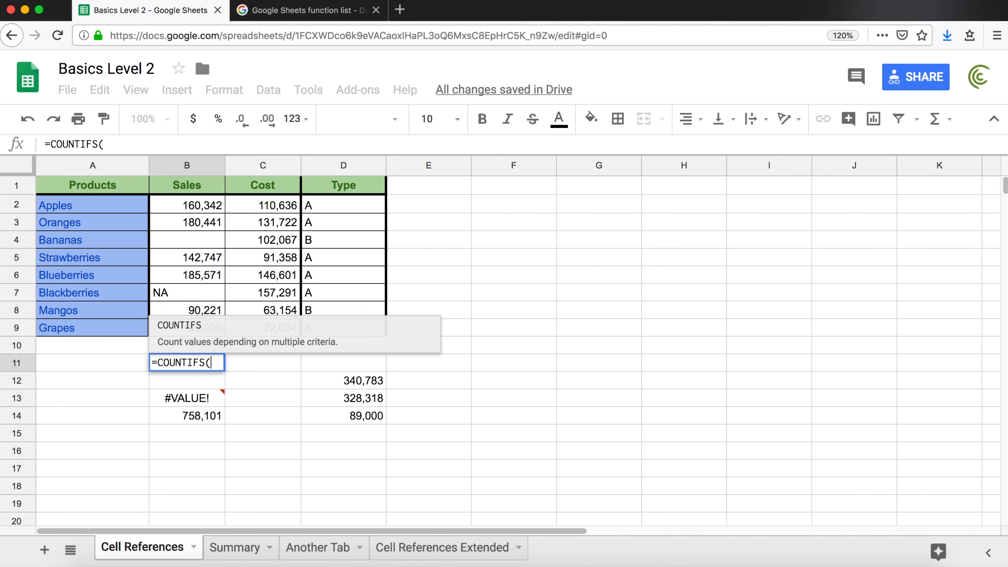
text(()
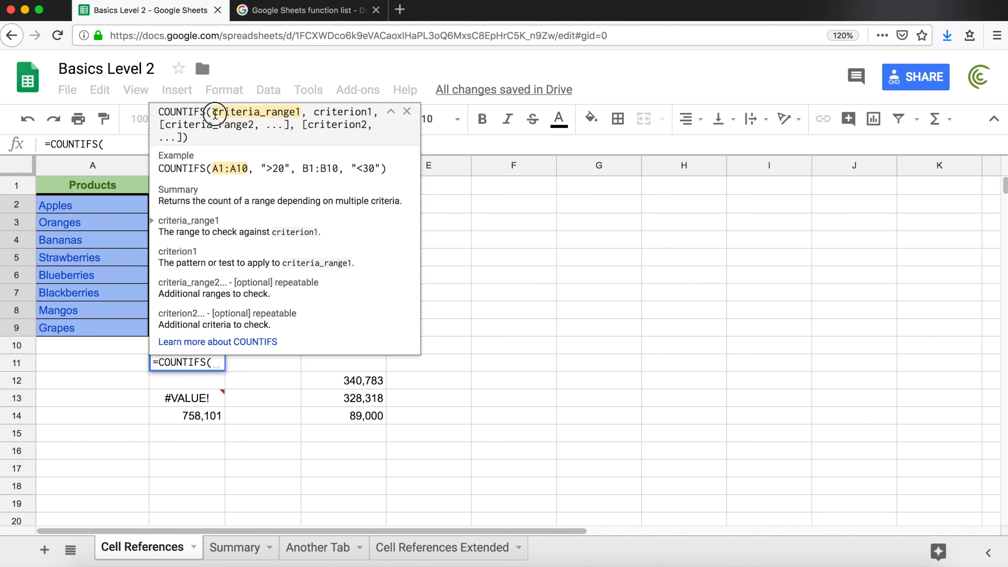
drag(213, 113, 302, 111)
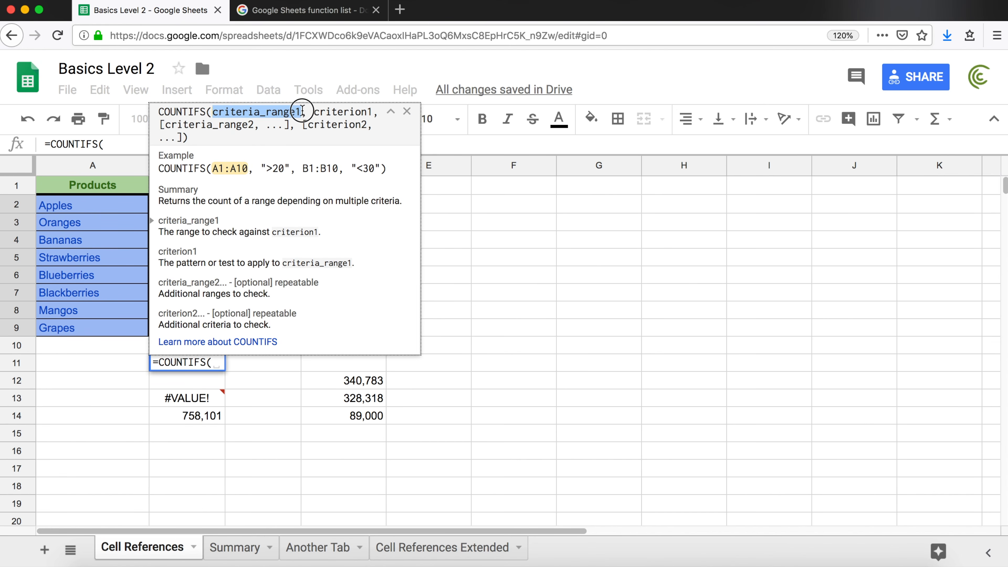
double_click(322, 112)
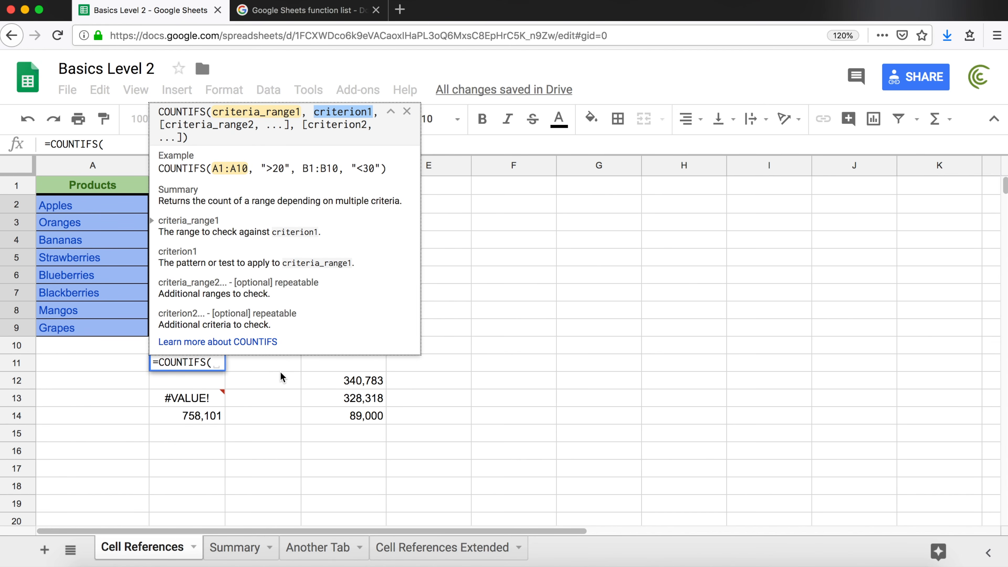
click(458, 248)
drag(346, 200, 334, 241)
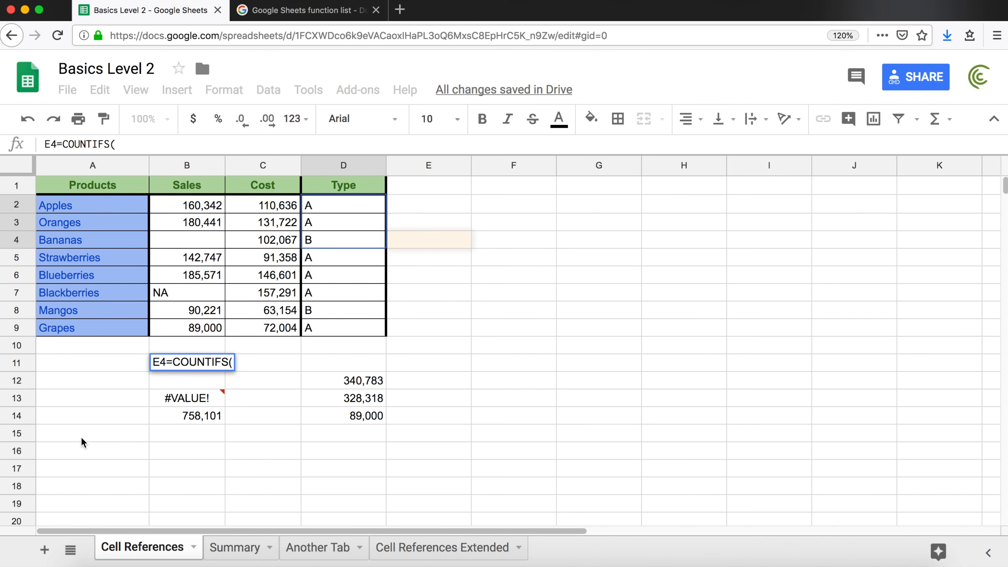
click(170, 359)
key(BackSpace)
key(BackSpace)
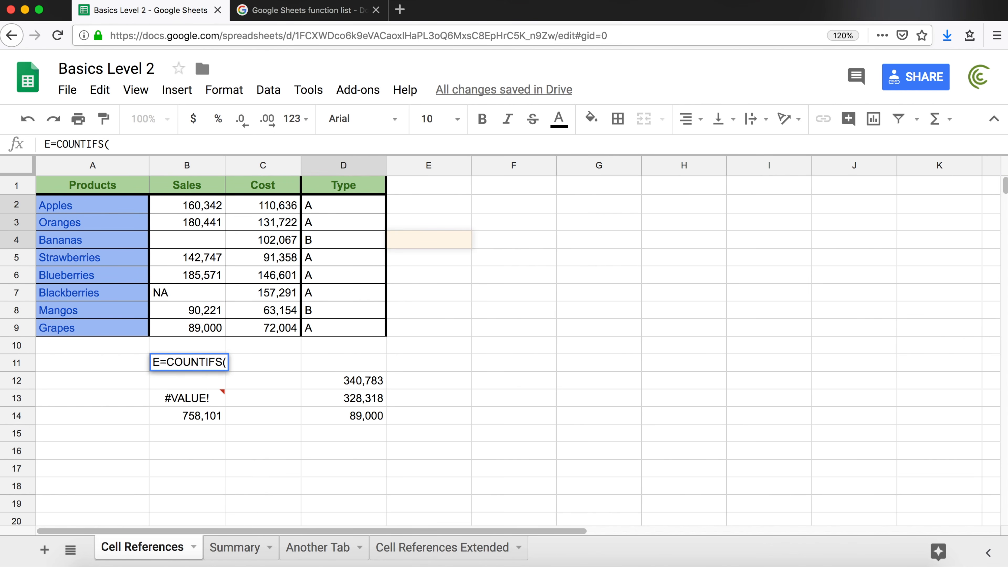
click(217, 362)
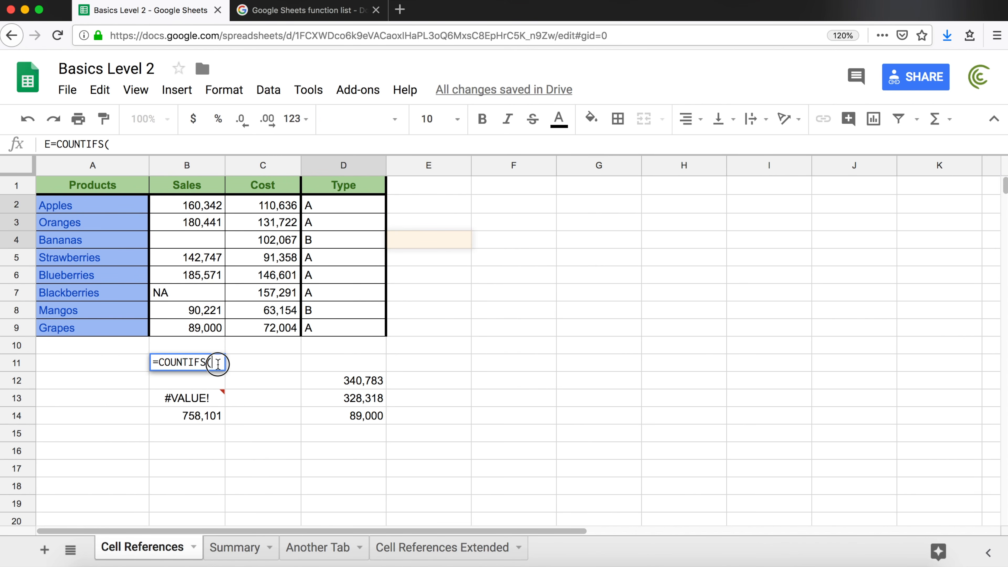
Complete B11's formula as =COUNTIFS(D2:D9,"A") to count the type A products, and reopen it for review
click(459, 218)
drag(364, 210, 349, 329)
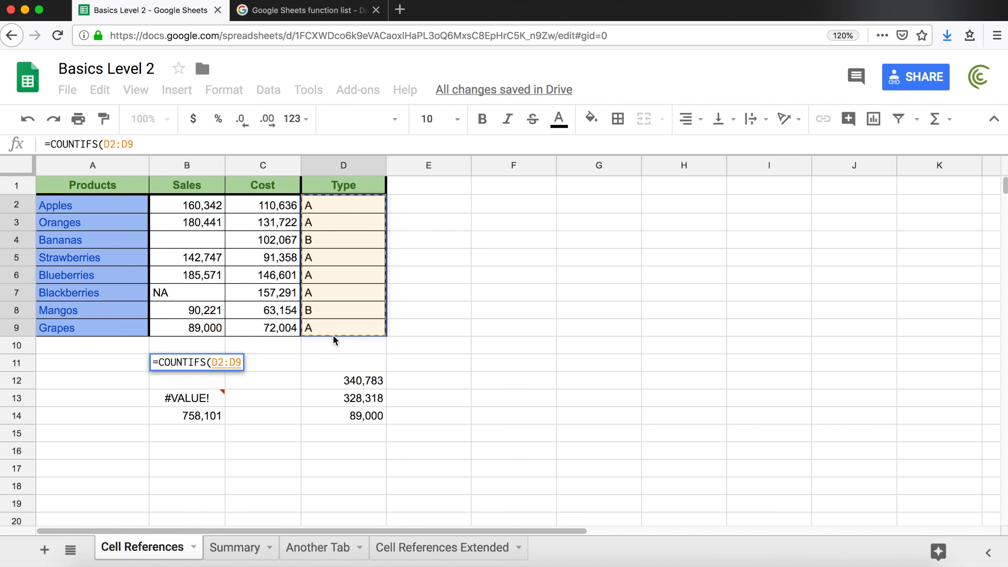
text(, )
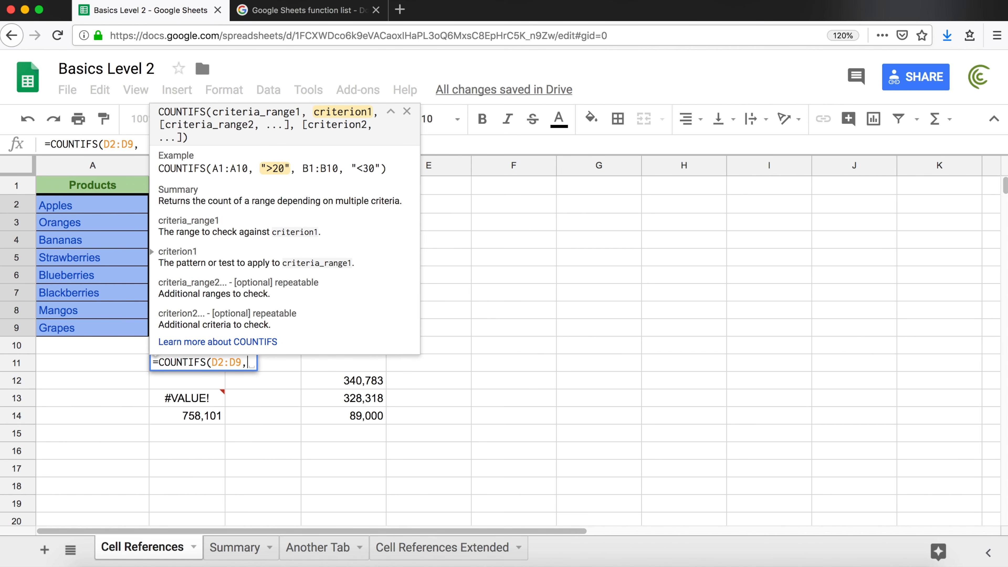
text("A")
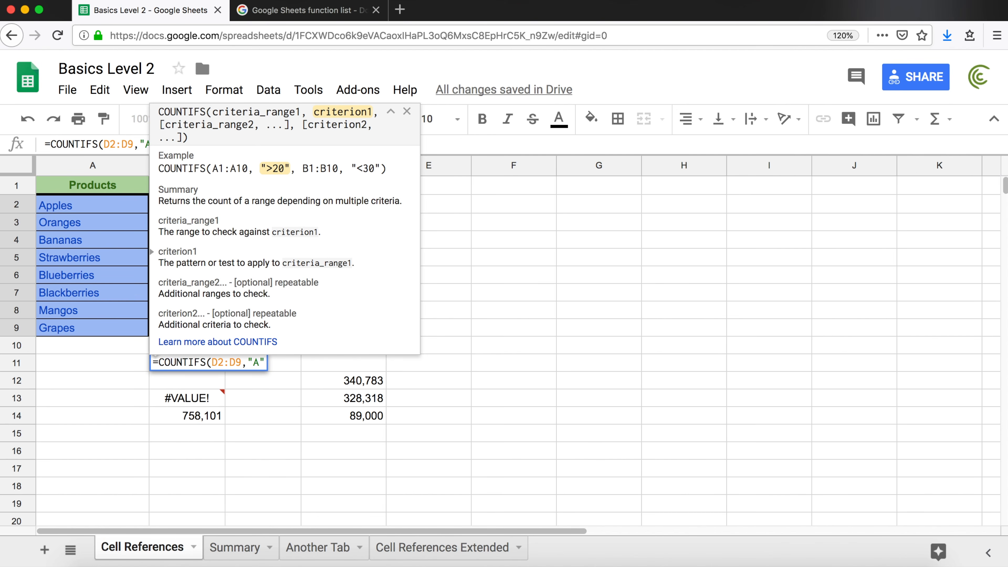
text())
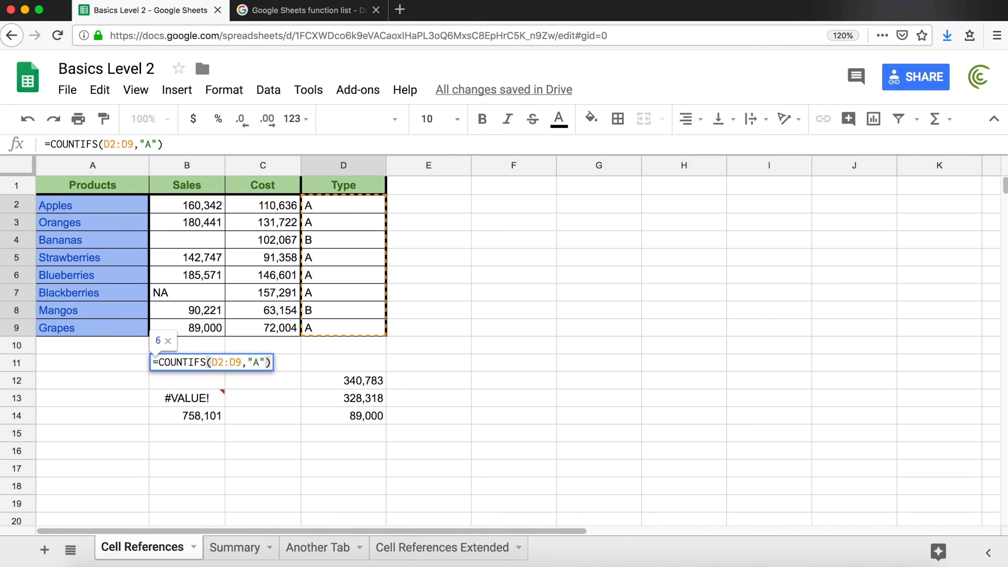
key(Return)
double_click(215, 362)
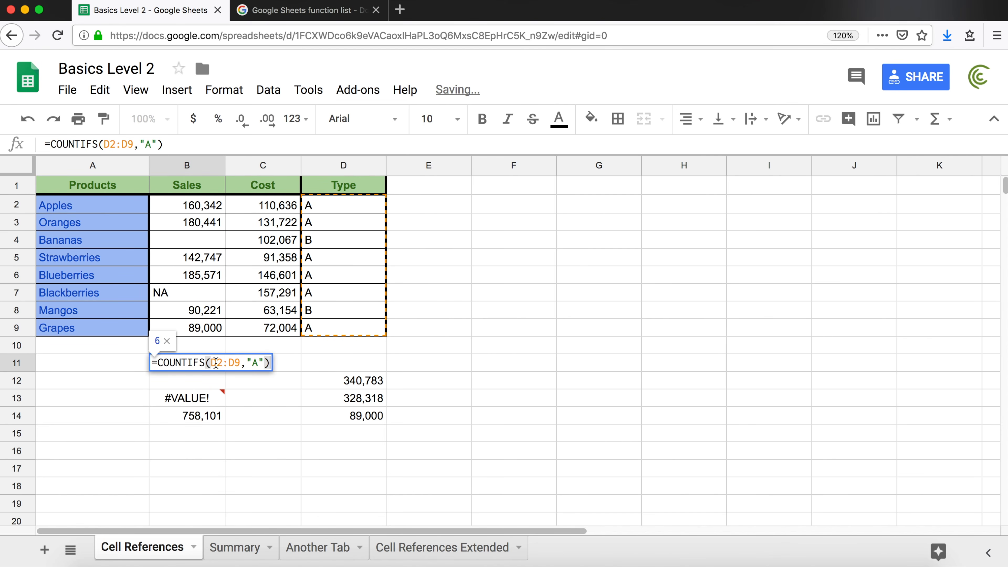
Add a second condition to B11's formula, making it =COUNTIFS(D2:D9,"A",C2:C9,">100000")
click(263, 362)
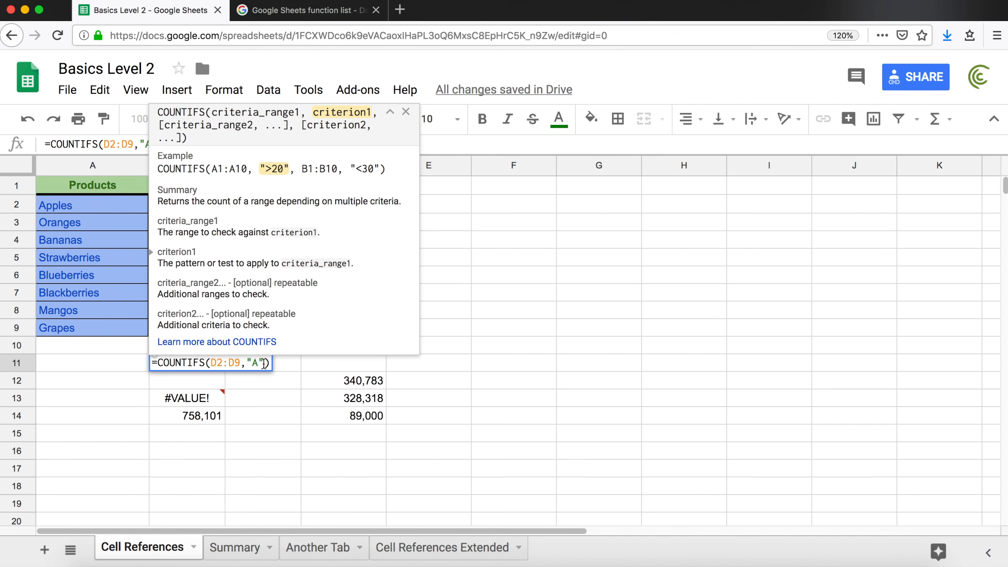
text(,)
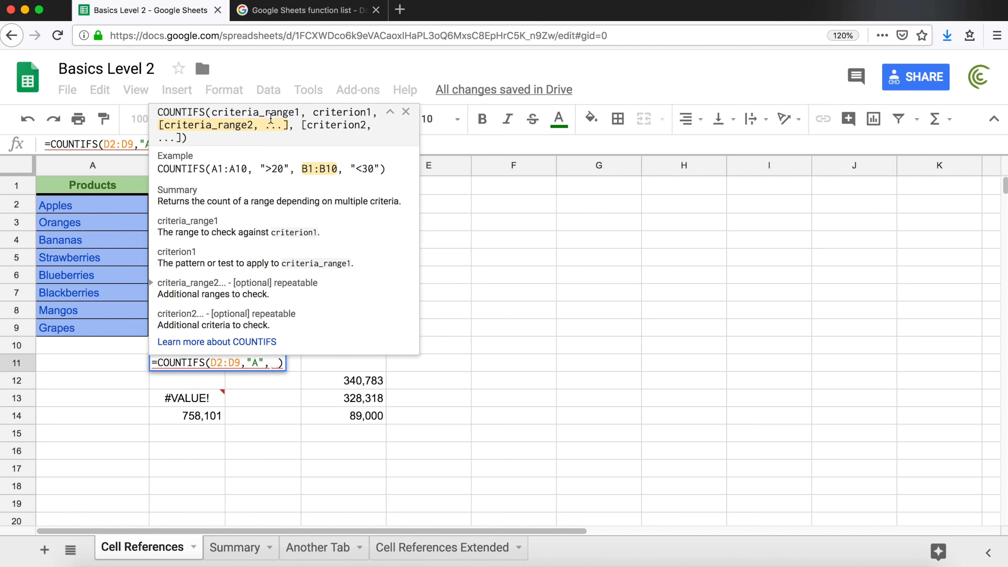
click(476, 225)
drag(261, 208, 267, 326)
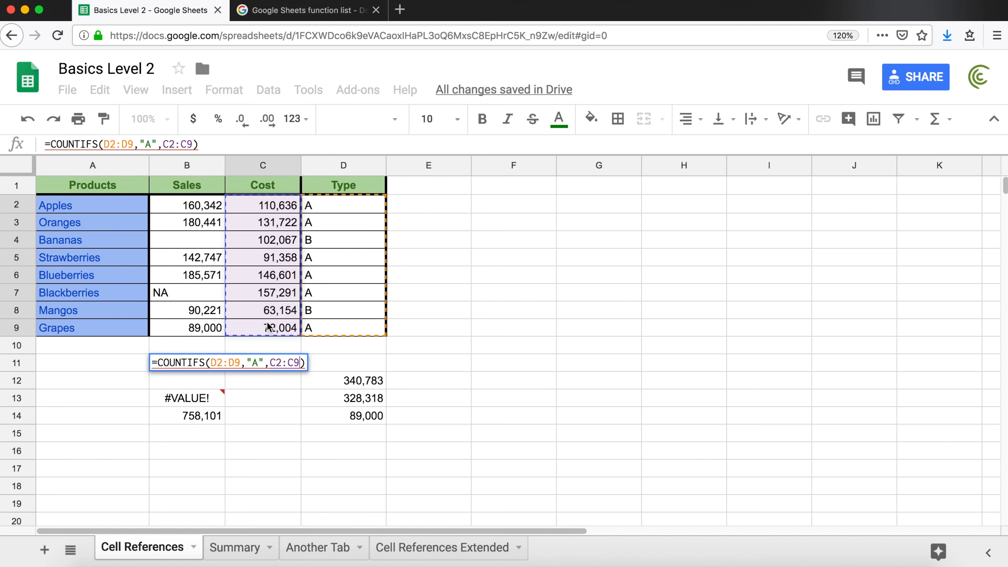
text(,")
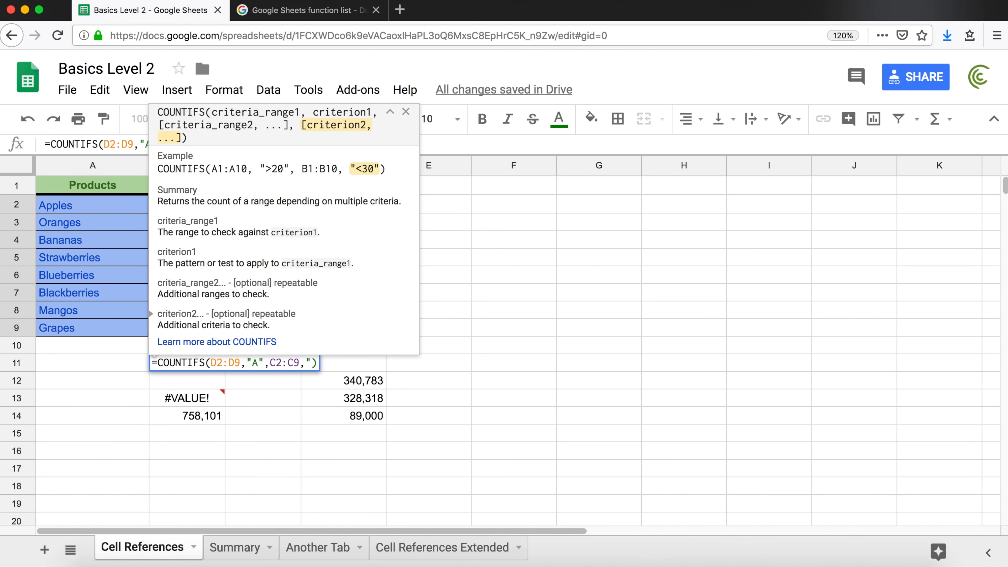
text(>100000)
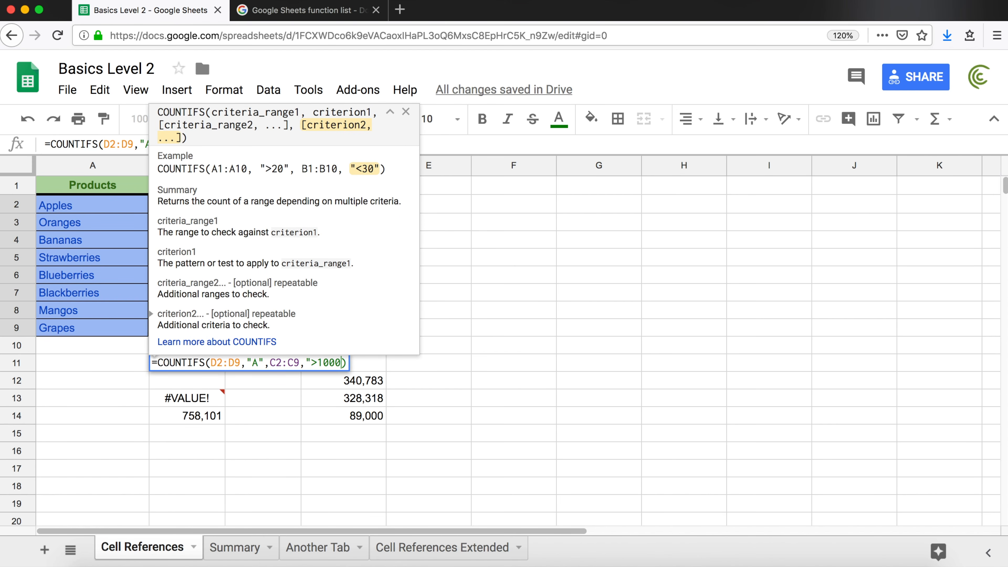
text(")
key(Return)
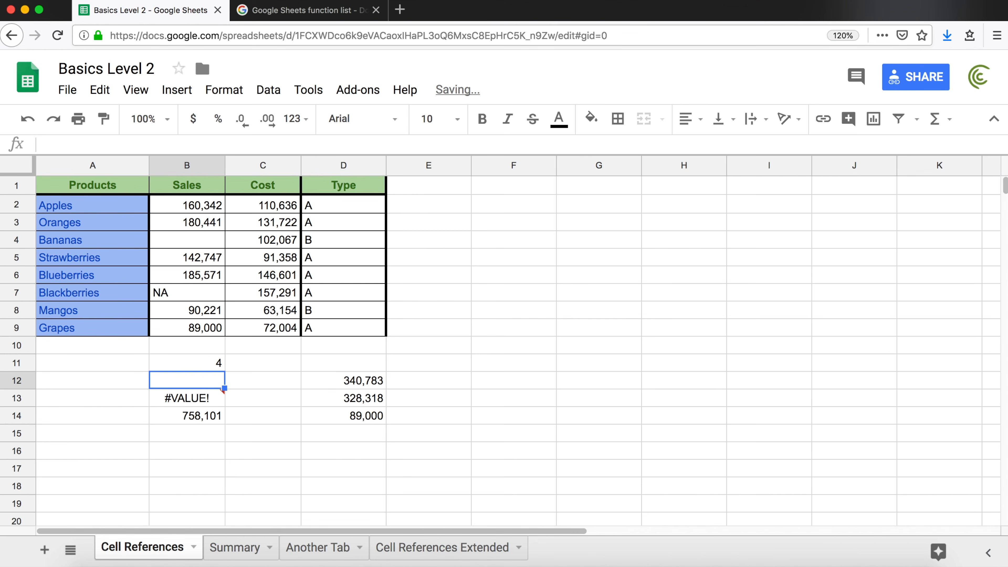
Review B11's COUNTIFS criteria and check which type A products have a Cost above 100000
click(185, 365)
double_click(184, 362)
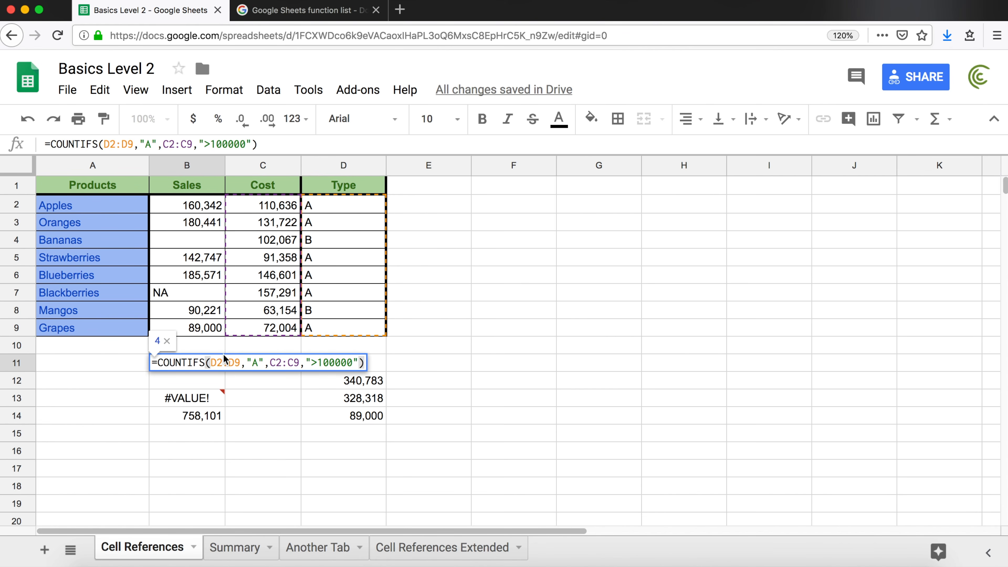
double_click(260, 362)
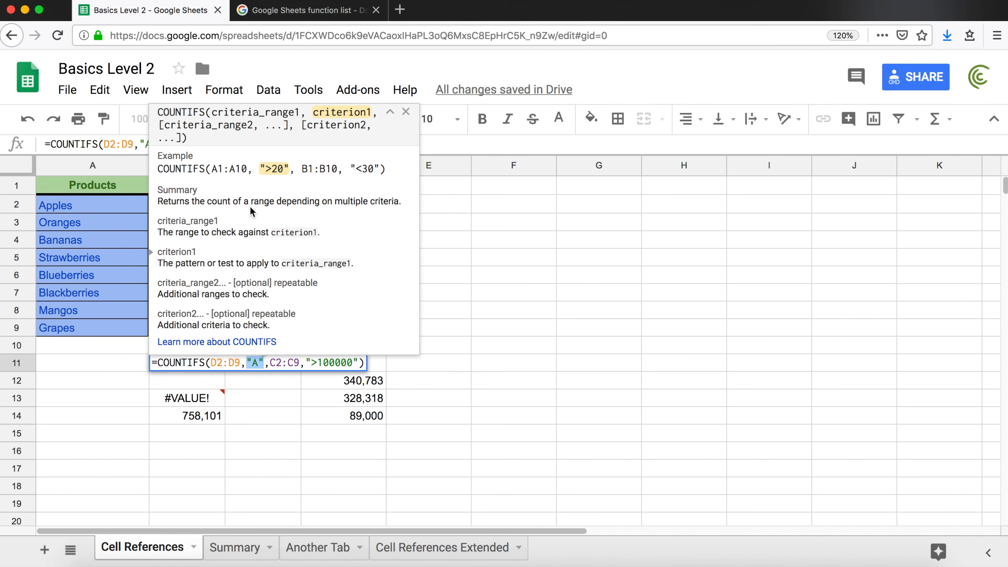
key(Escape)
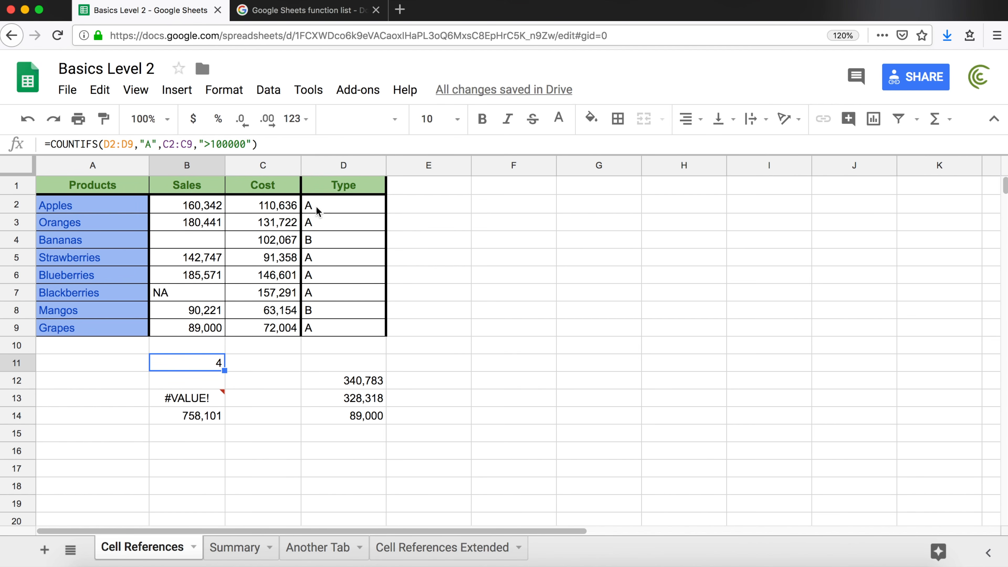
click(273, 209)
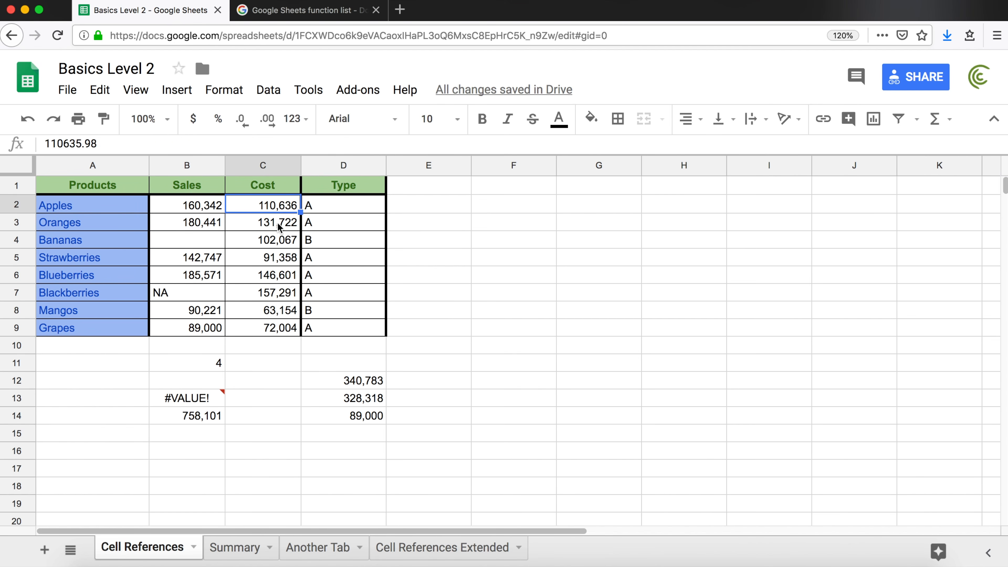
click(280, 225)
click(317, 257)
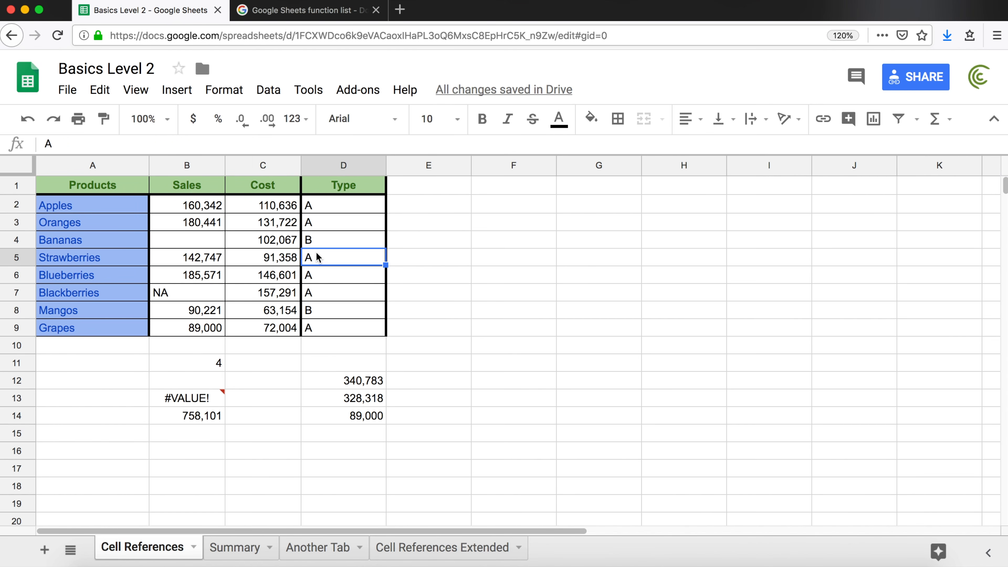
click(265, 260)
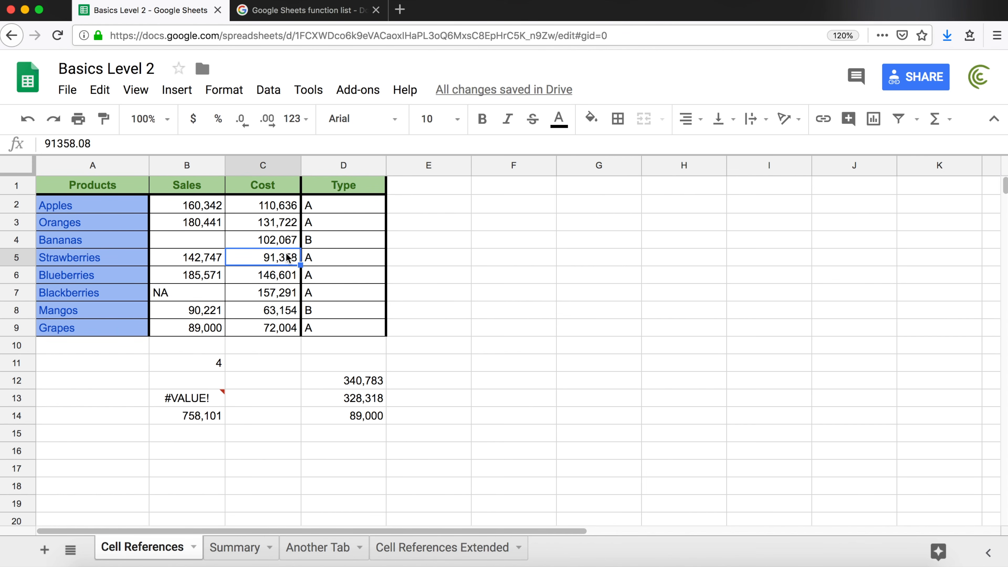
drag(286, 210, 282, 224)
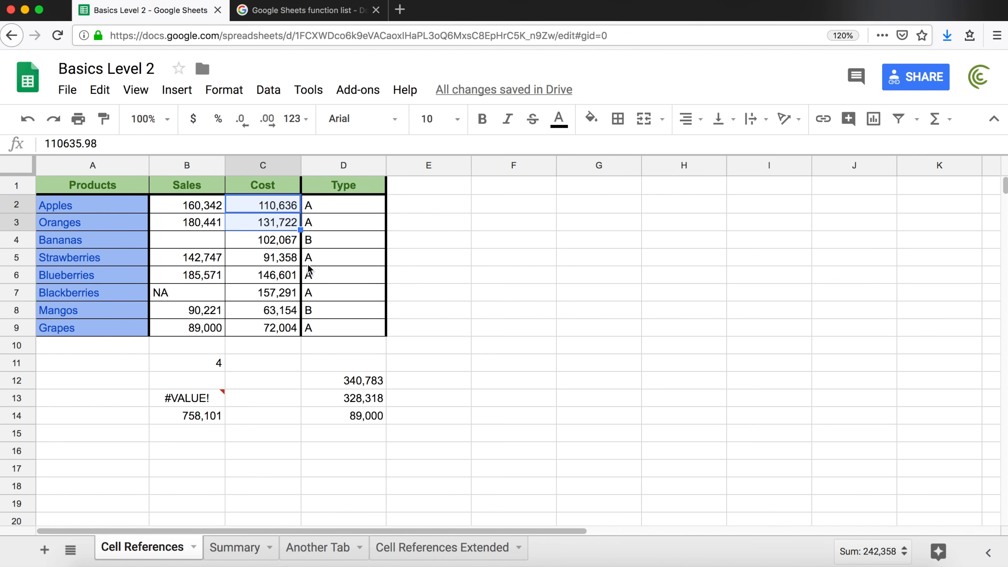
click(290, 278)
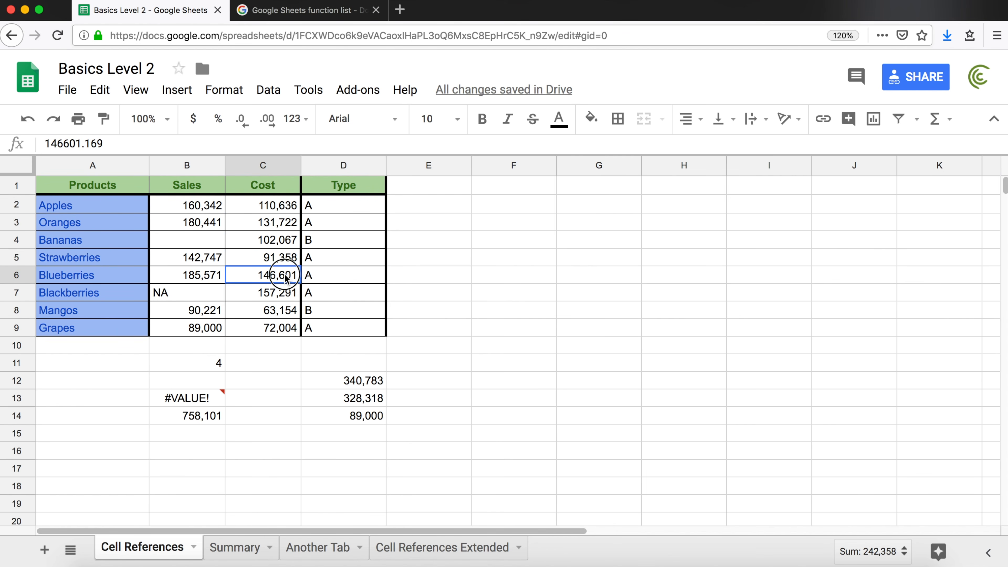
click(283, 294)
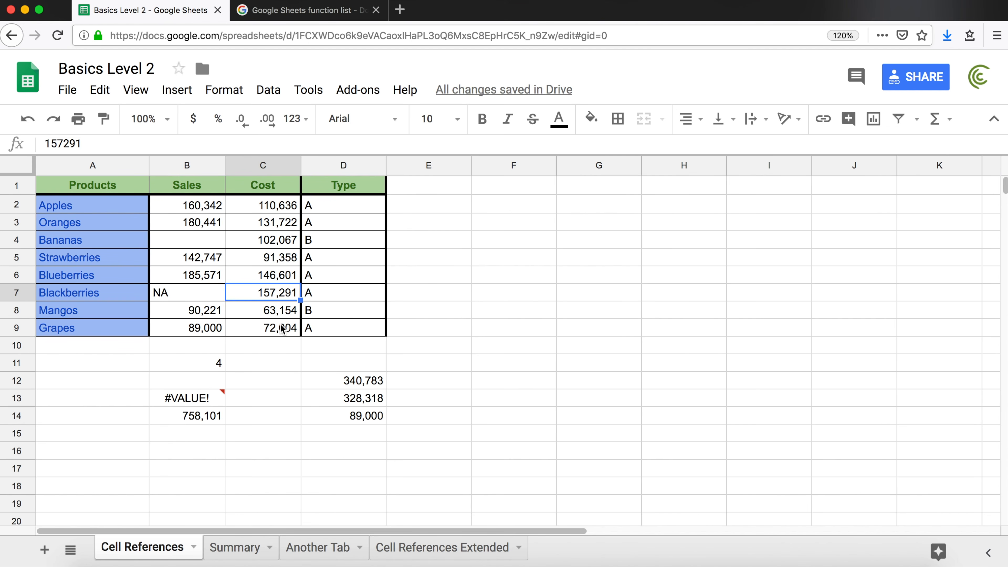
Replace the COUNTIFS formula in B11 with an AVERAGE of the Sales range B2:B9
click(218, 363)
double_click(212, 363)
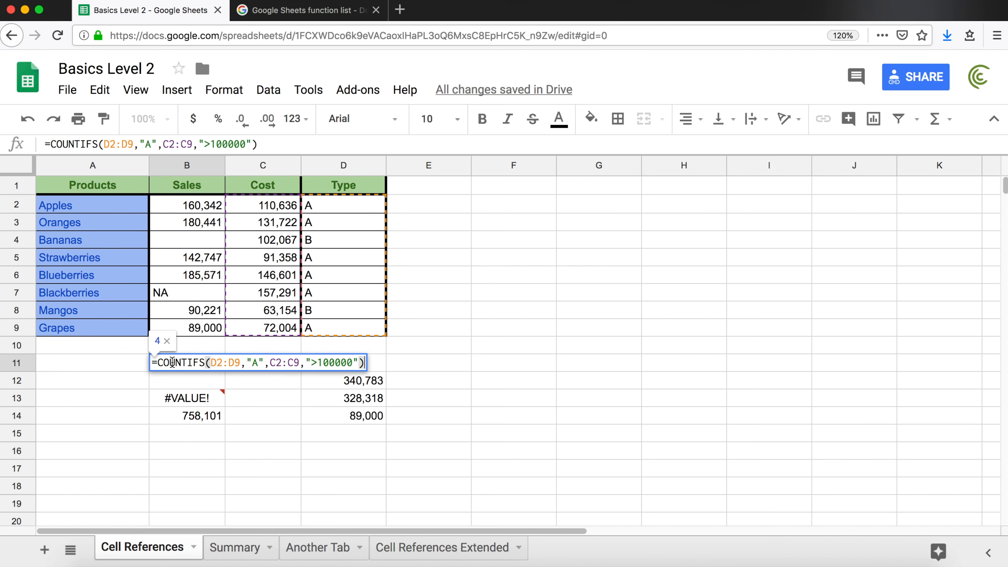
drag(157, 363, 413, 367)
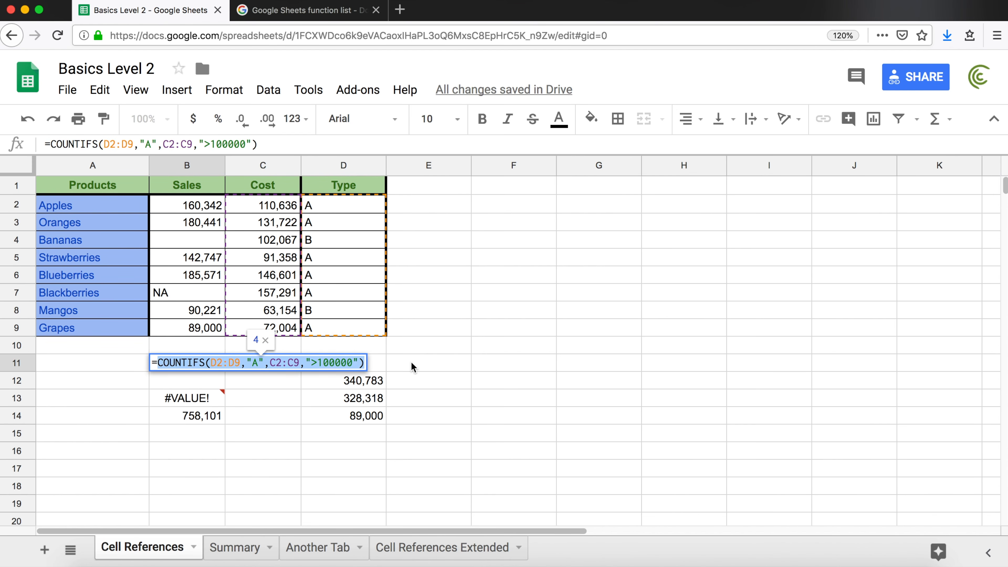
key(BackSpace)
text(AVE)
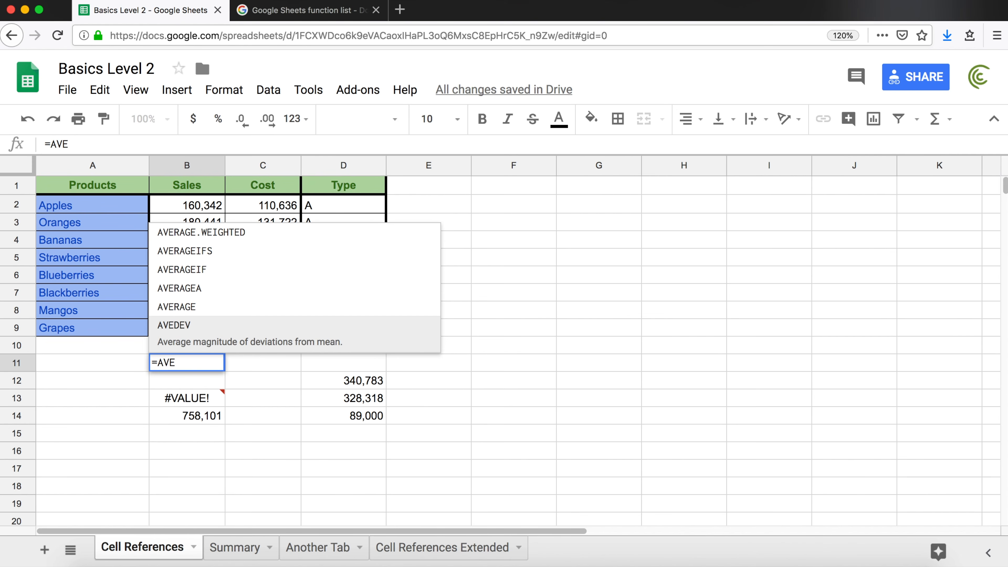
key(Up)
key(Up)
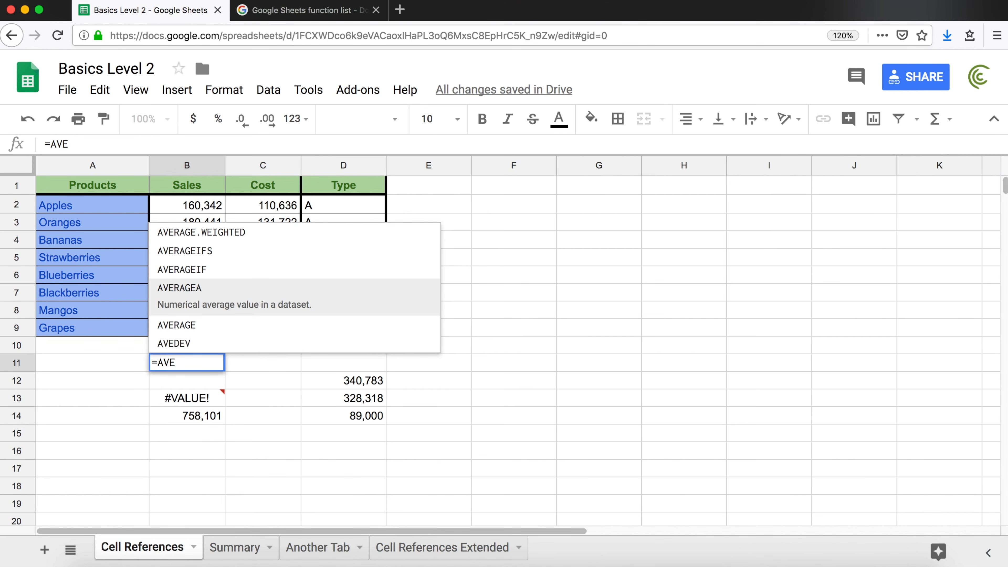
key(Down)
key(Tab)
click(80, 240)
drag(169, 201, 194, 330)
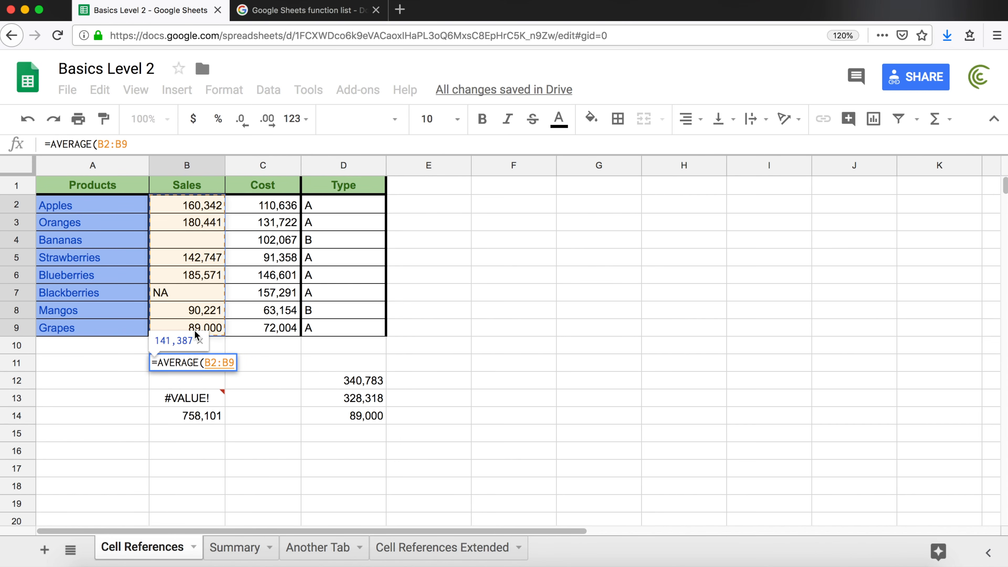
key(Return)
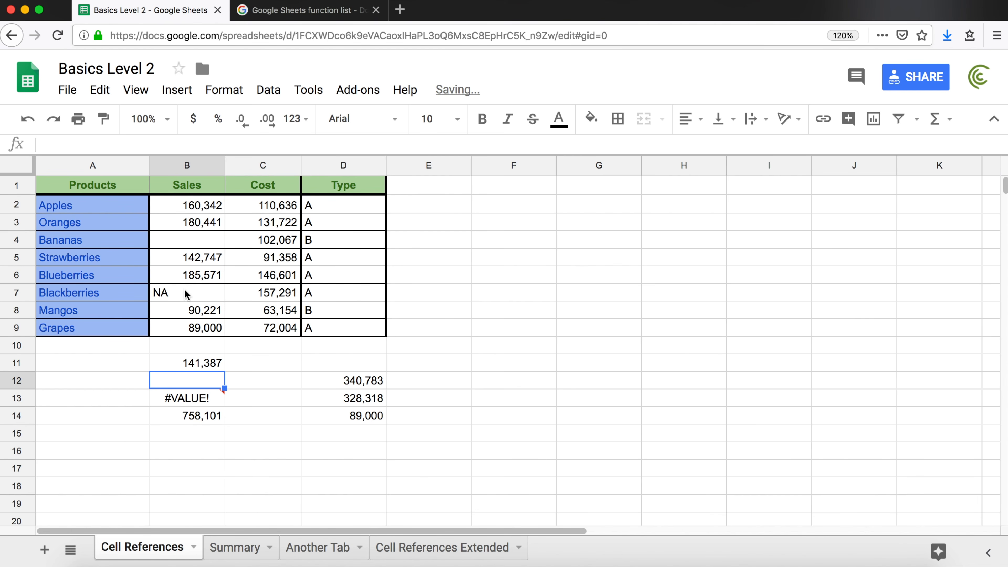
Undo the recent edits to B11 and the Sales column until the Bananas and Blackberries sales figures are restored
key(super+z)
key(super+z)
key(super+z)
key(super+z)
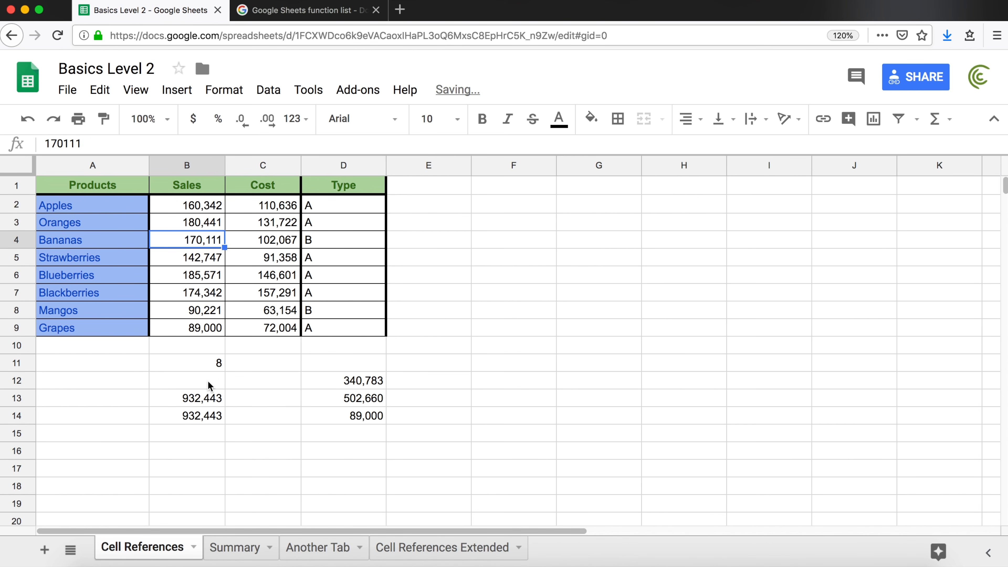
Enter =AVERAGE(B2:B9) in B11 to average all product sales
click(208, 360)
text(=AVE)
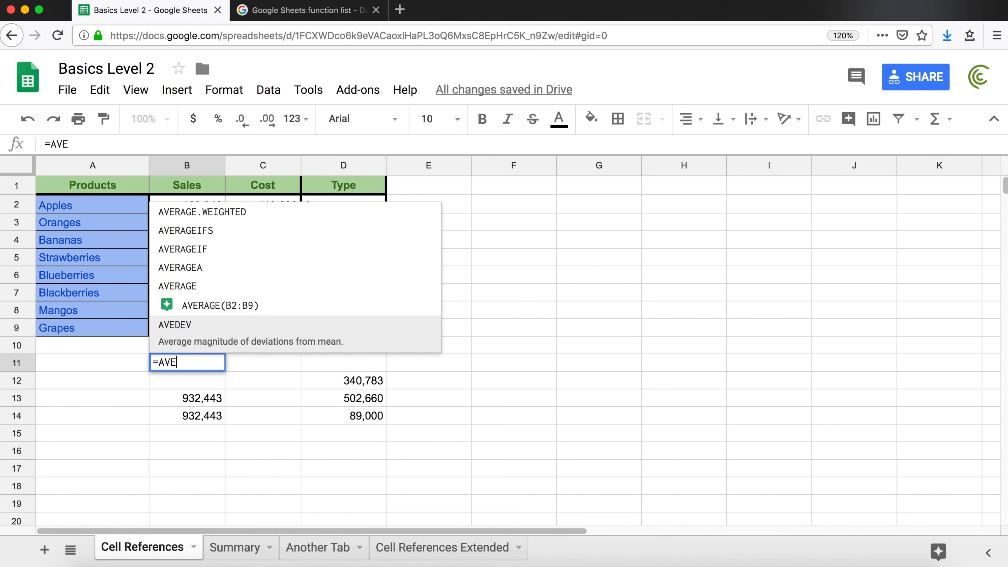
text(RAGE()
click(437, 257)
drag(181, 206, 192, 328)
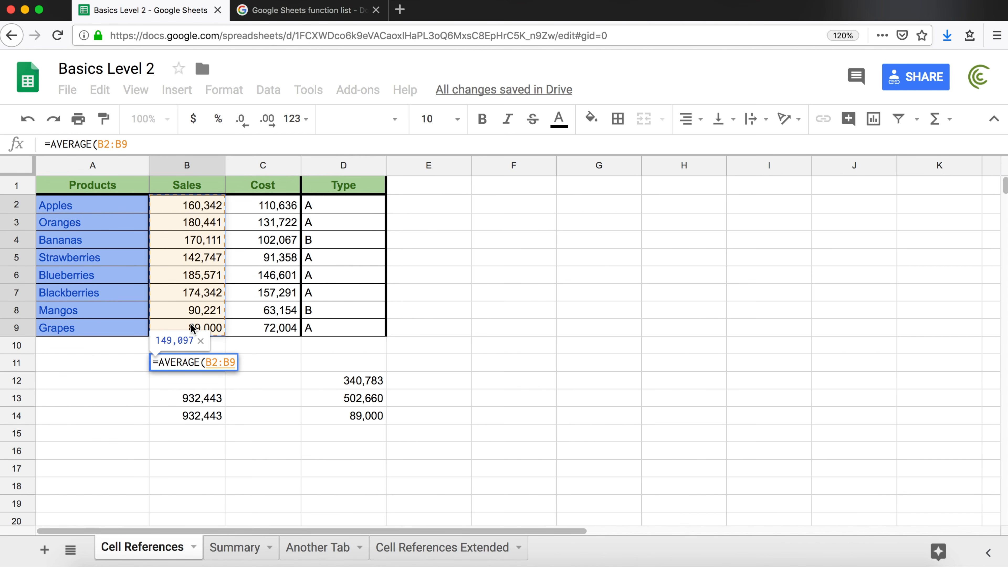
key(Return)
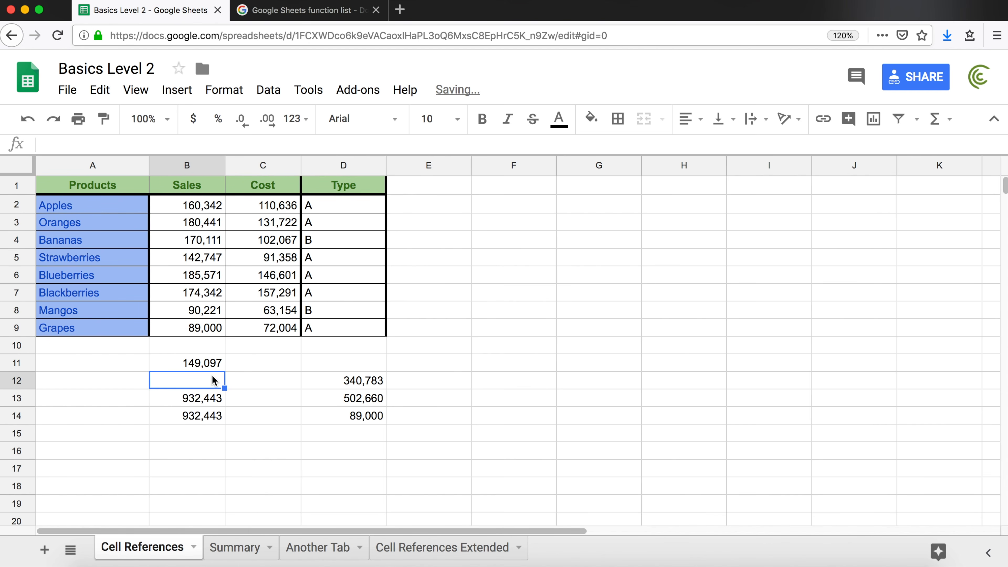
Change B11's AVERAGE formula to the start of an AVERAGEIFS formula and examine the average_range argument in the function help
click(210, 362)
double_click(210, 363)
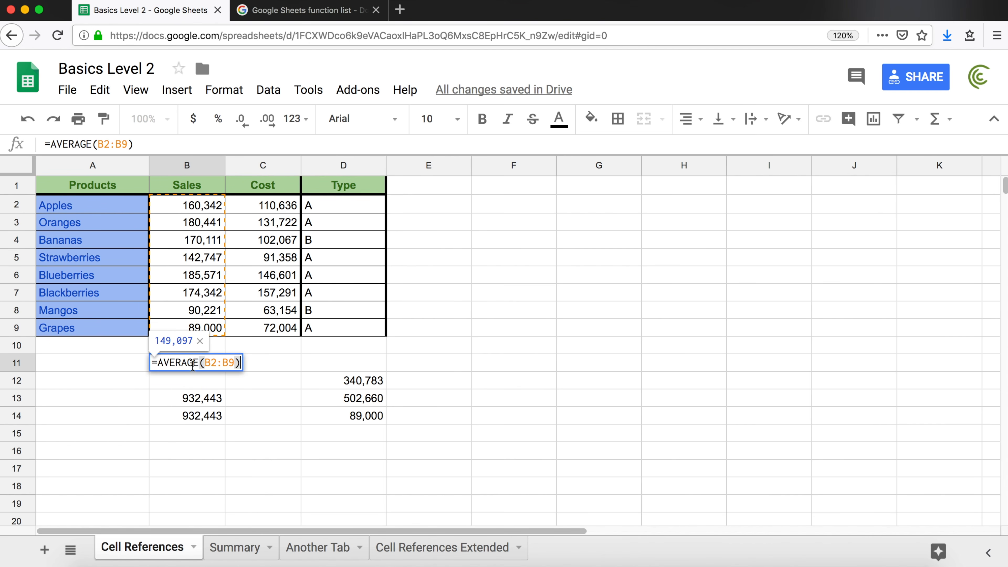
drag(201, 364, 274, 360)
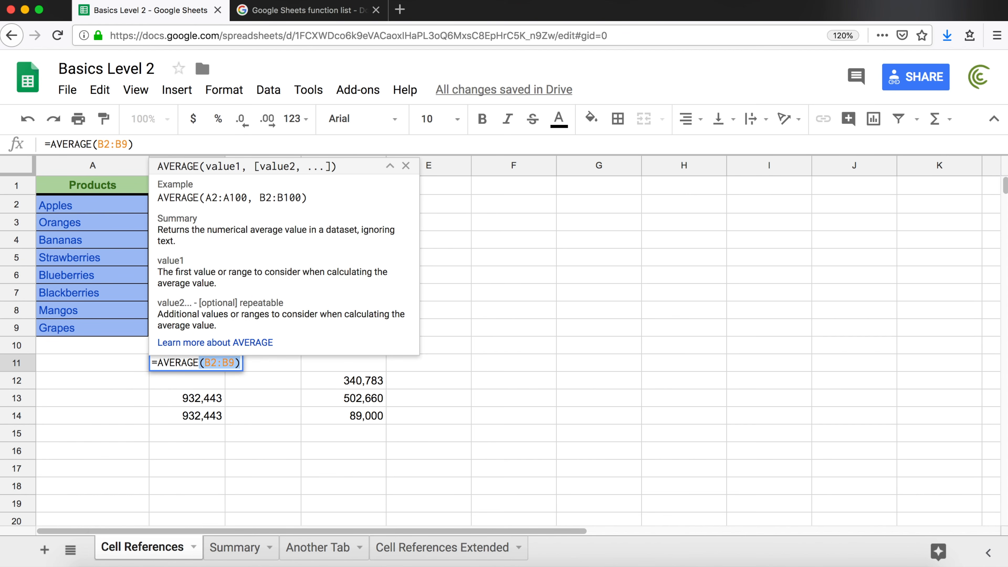
text(IFS()
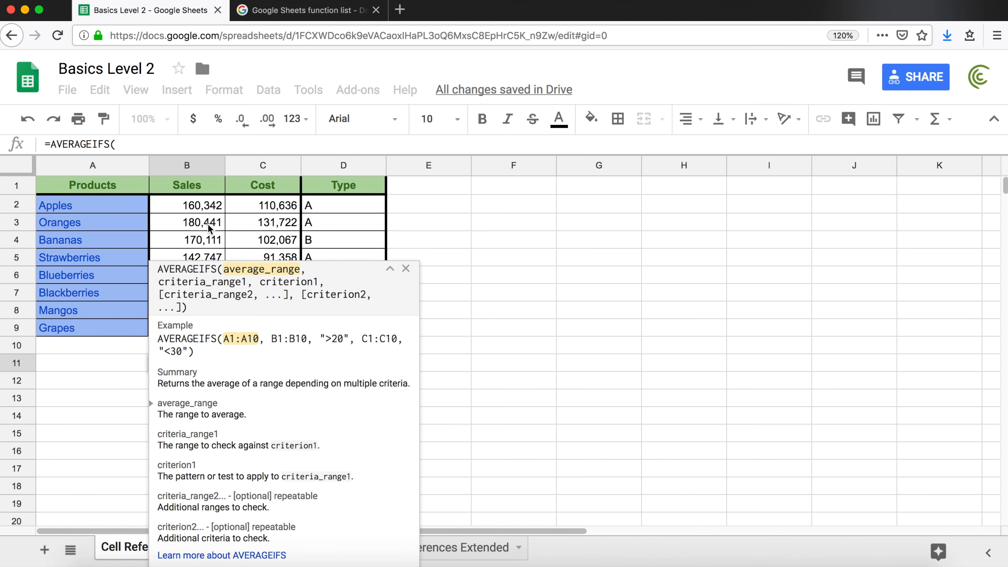
double_click(239, 269)
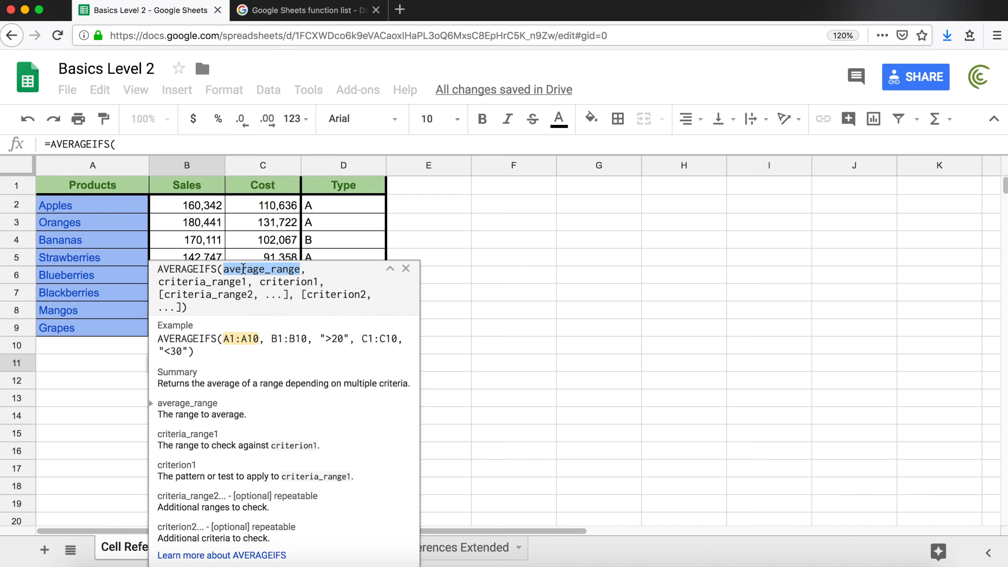
click(192, 205)
drag(195, 314, 196, 326)
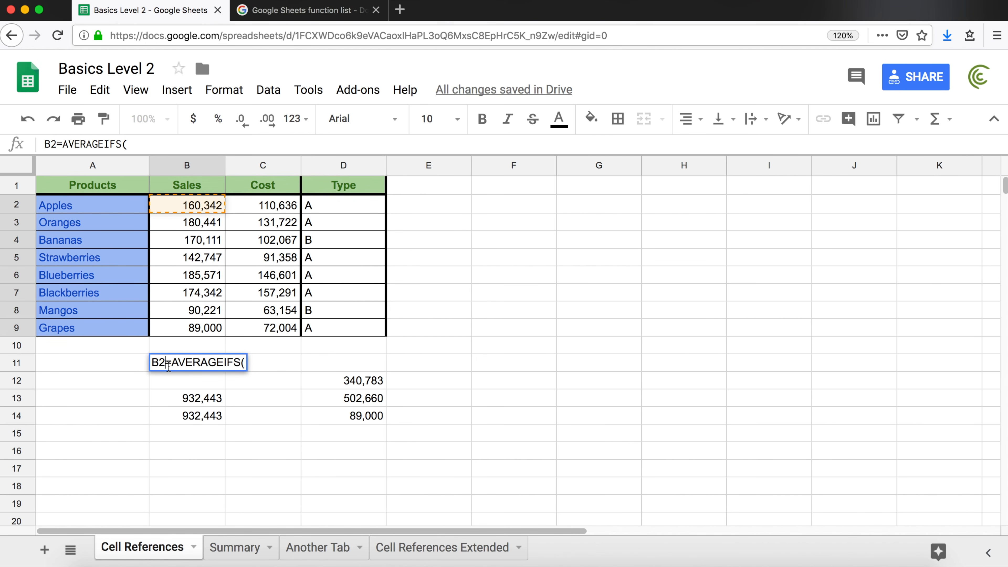
key(BackSpace)
key(BackSpace)
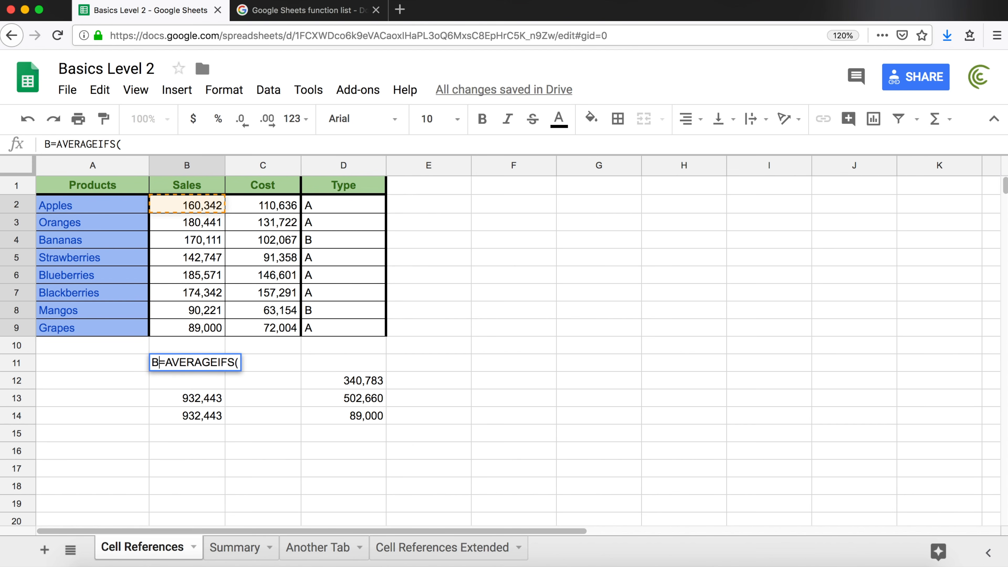
Complete the AVERAGEIFS formula in B11 as =AVERAGEIFS(B2:B9,D2:D9,"B") to average sales for type B products
click(223, 365)
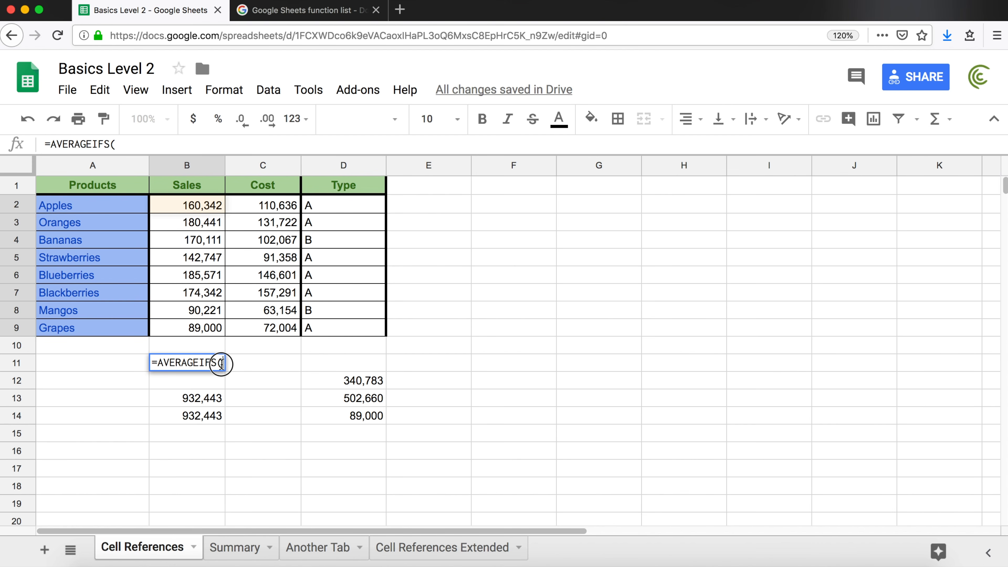
click(195, 208)
drag(194, 223, 198, 327)
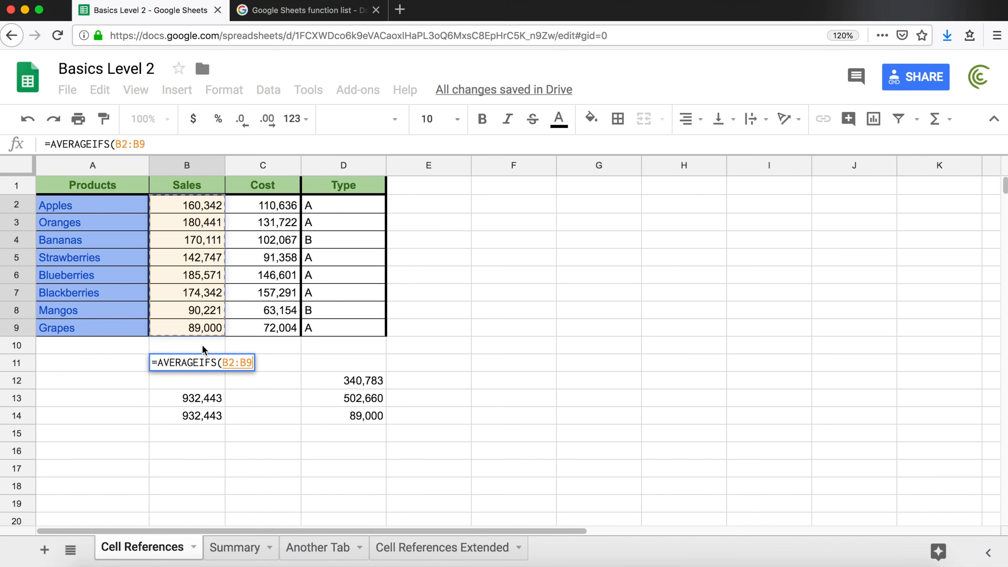
text(,)
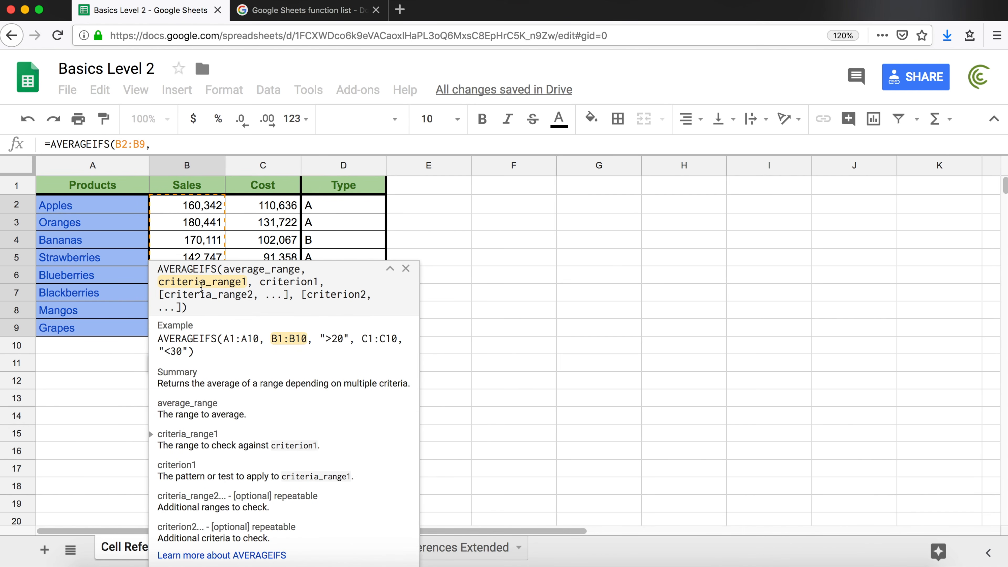
drag(357, 205, 350, 330)
text(,)
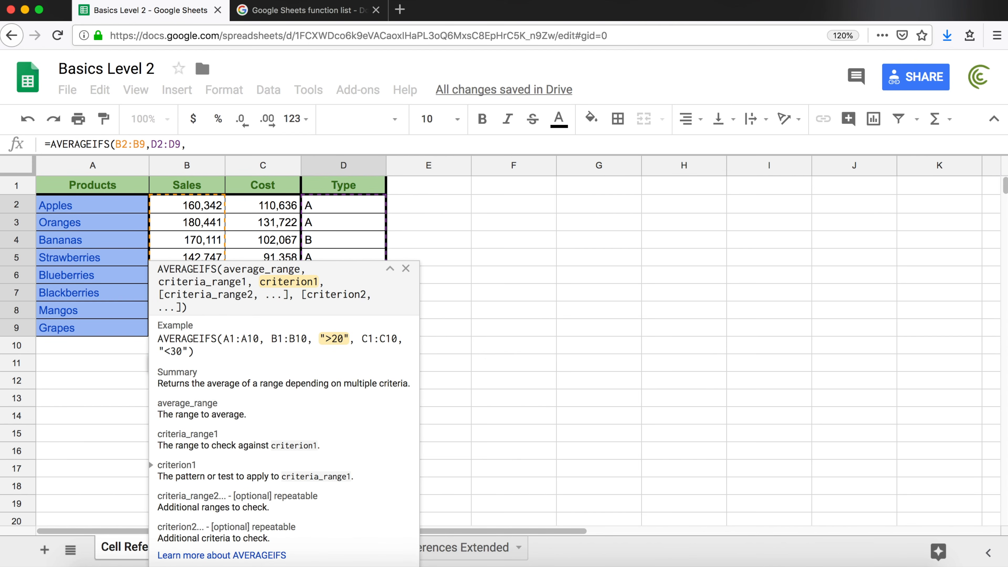
text("B")
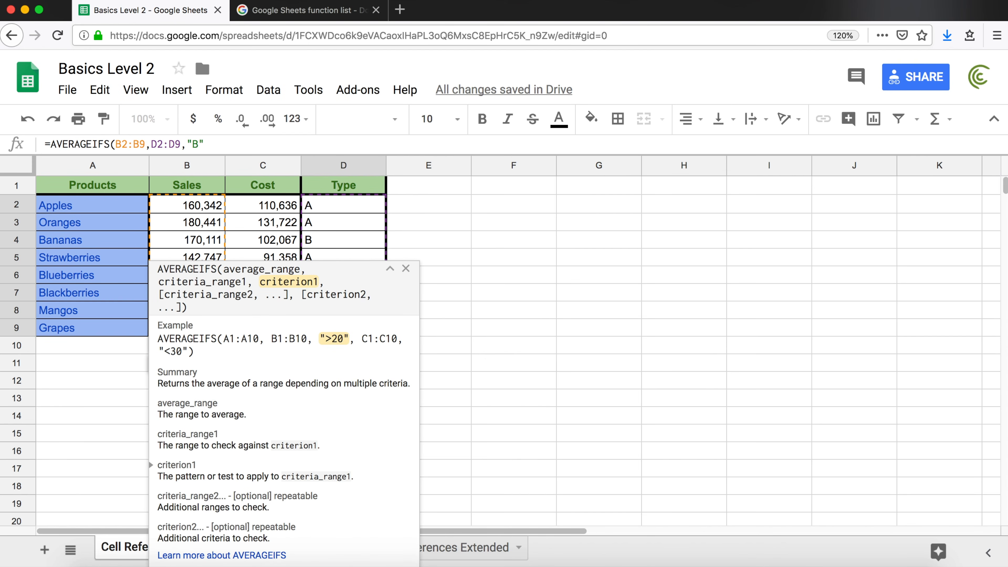
text())
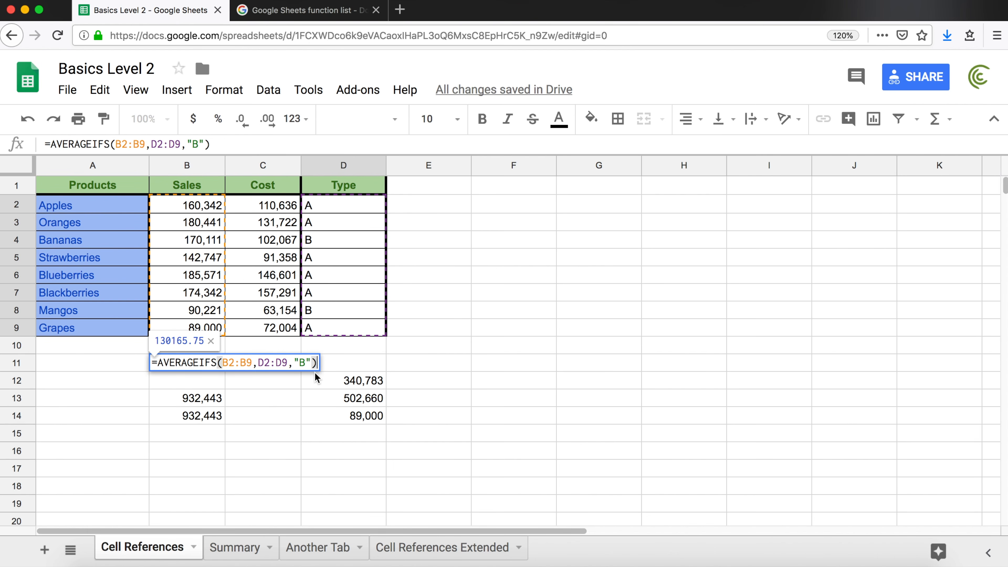
key(Return)
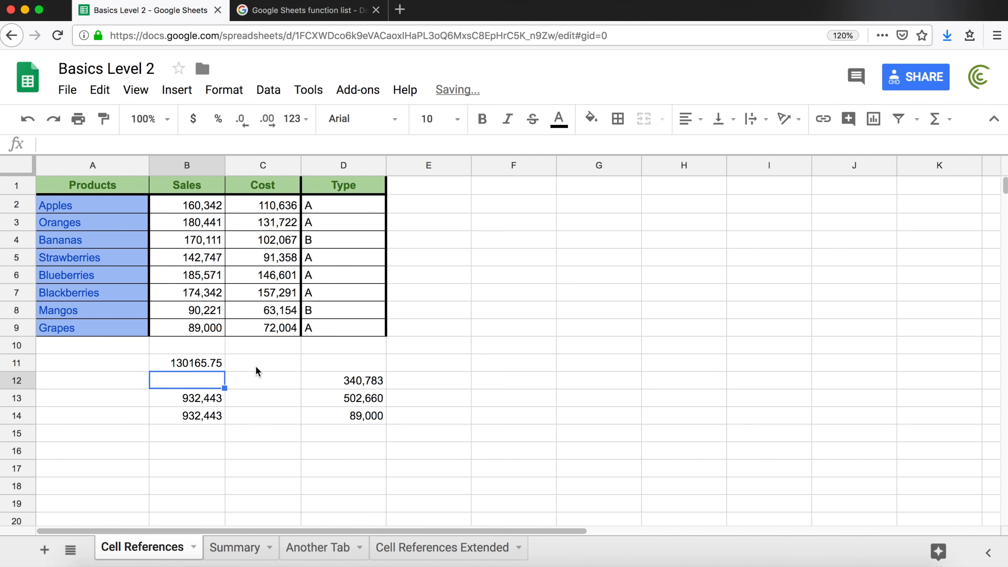
double_click(200, 365)
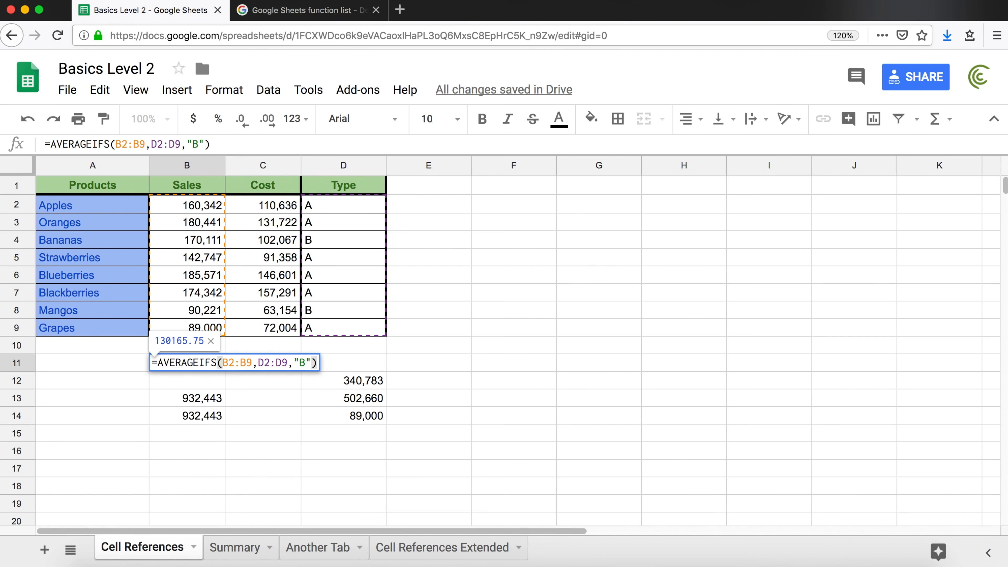
key(Escape)
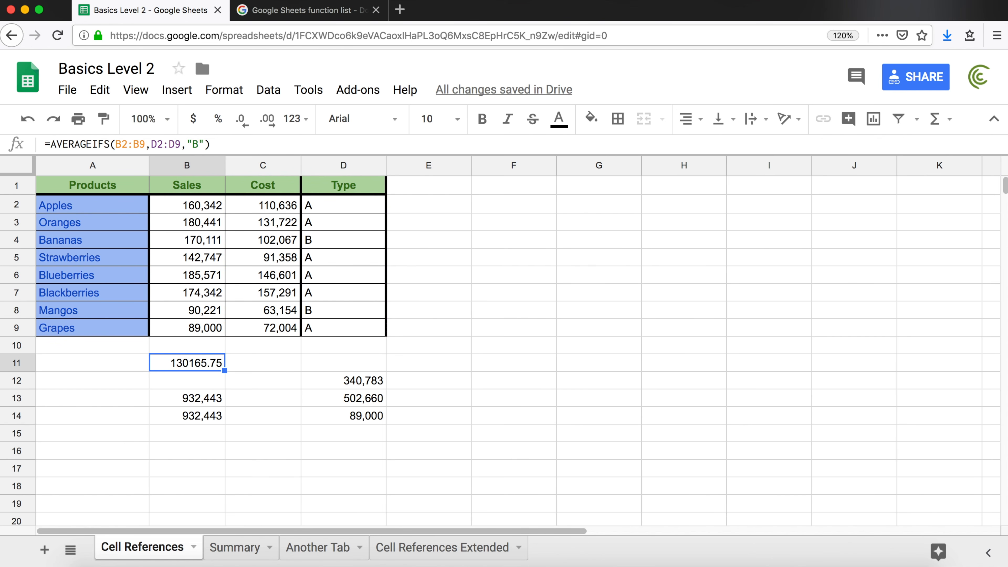
key(Delete)
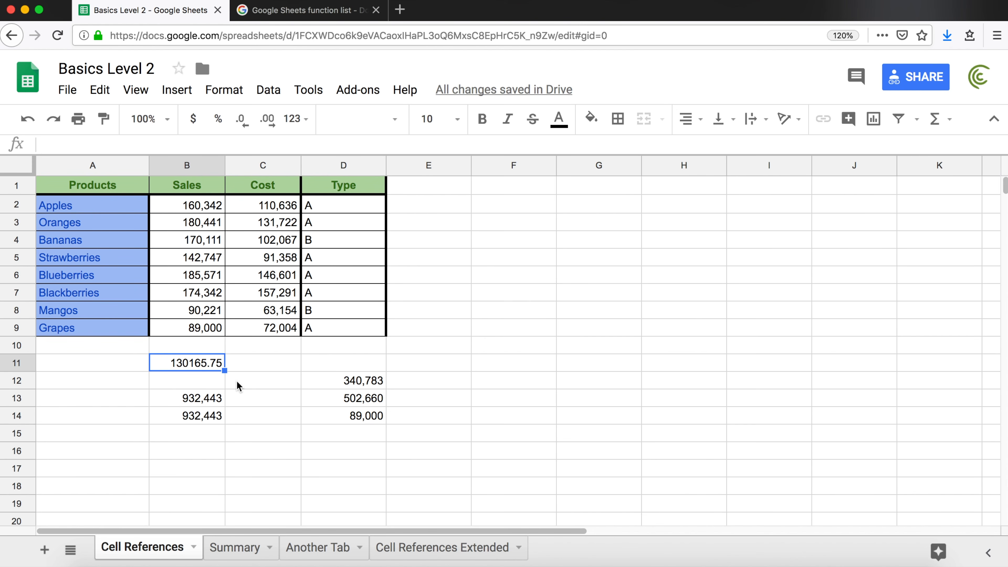
key(Up)
key(Up)
key(Up)
key(Up)
key(Up)
key(Up)
key(Up)
key(Up)
key(Up)
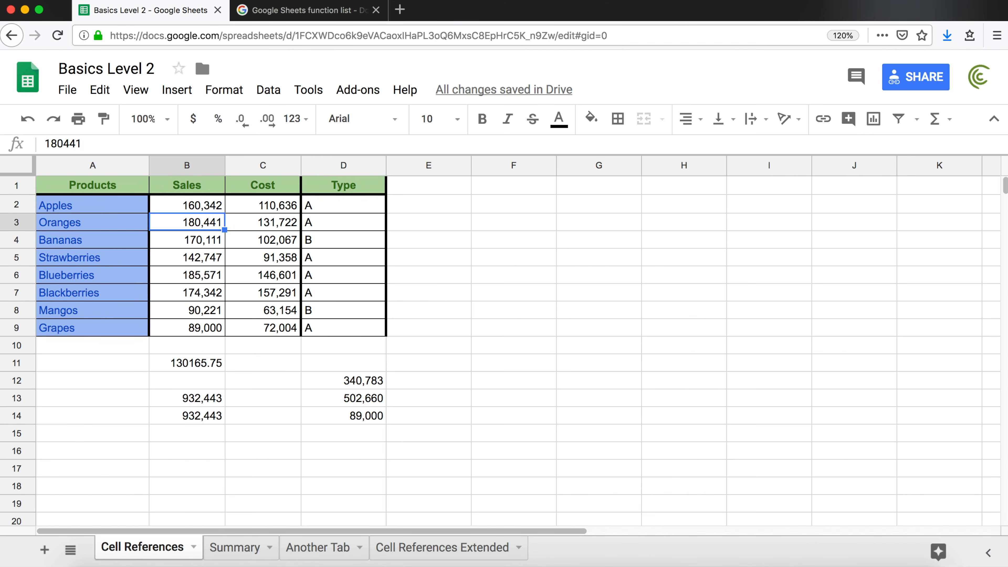
key(super+Down)
key(super+Down)
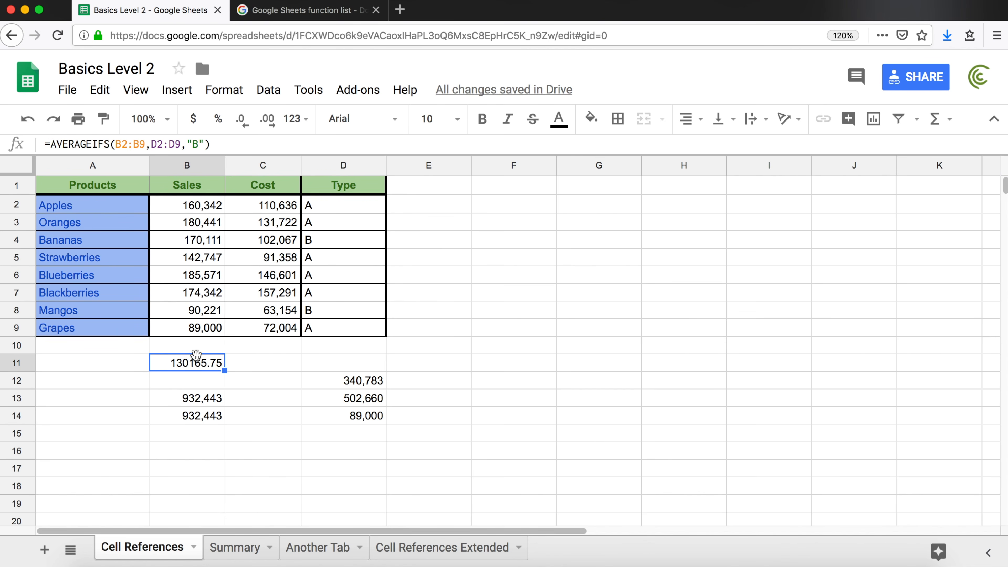
Label A11 as Total and format the AVERAGEIFS result in B11 as currency
click(136, 355)
text(Total)
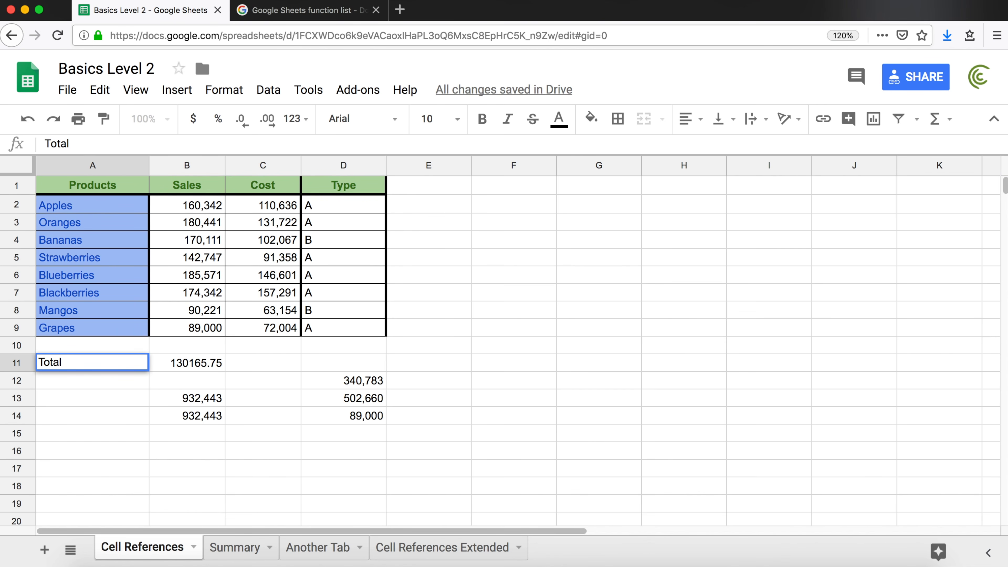
key(Return)
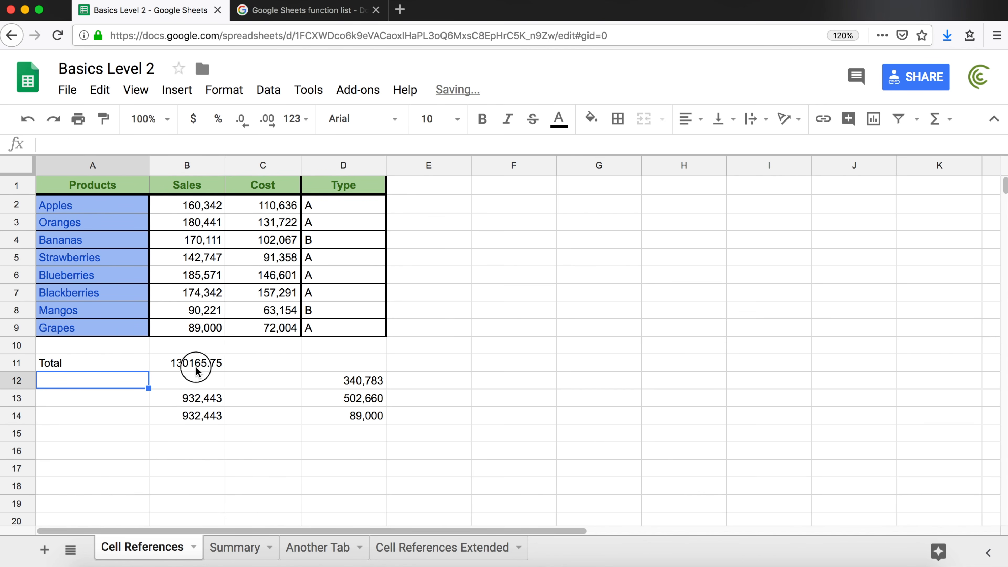
click(178, 370)
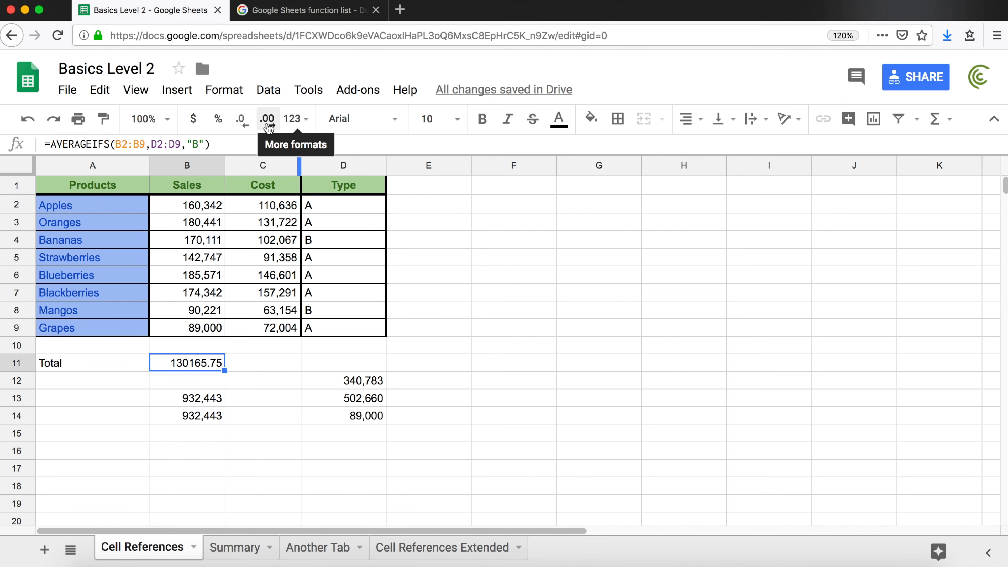
click(195, 121)
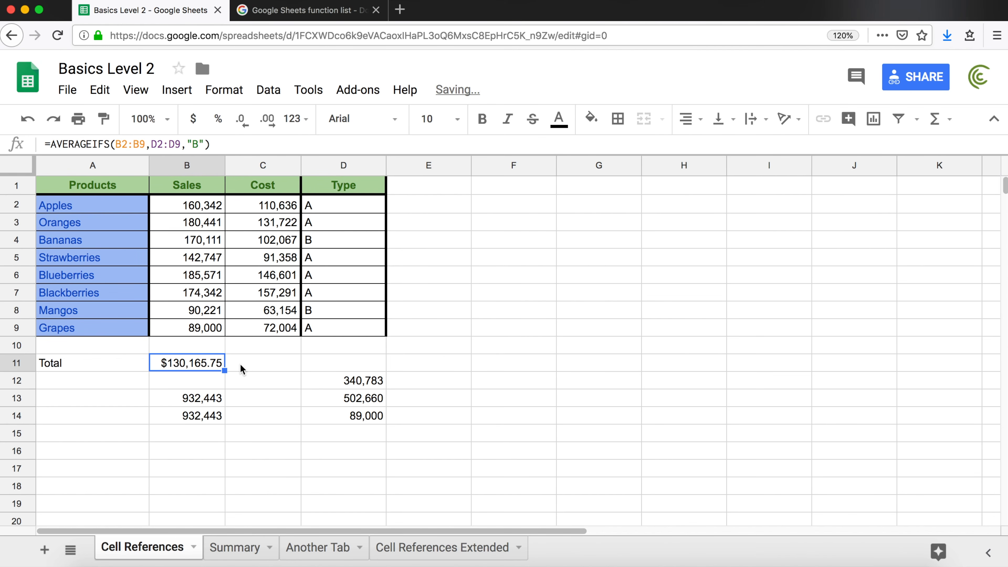
Enter =ROUND(B11) in C11, leaving out the optional places argument
click(250, 368)
text(=)
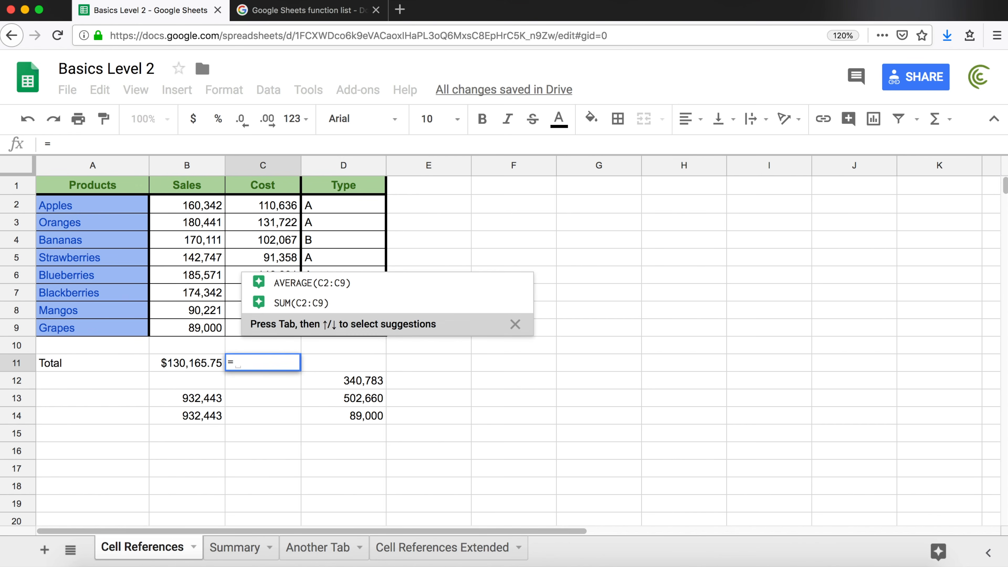
text(ROUND()
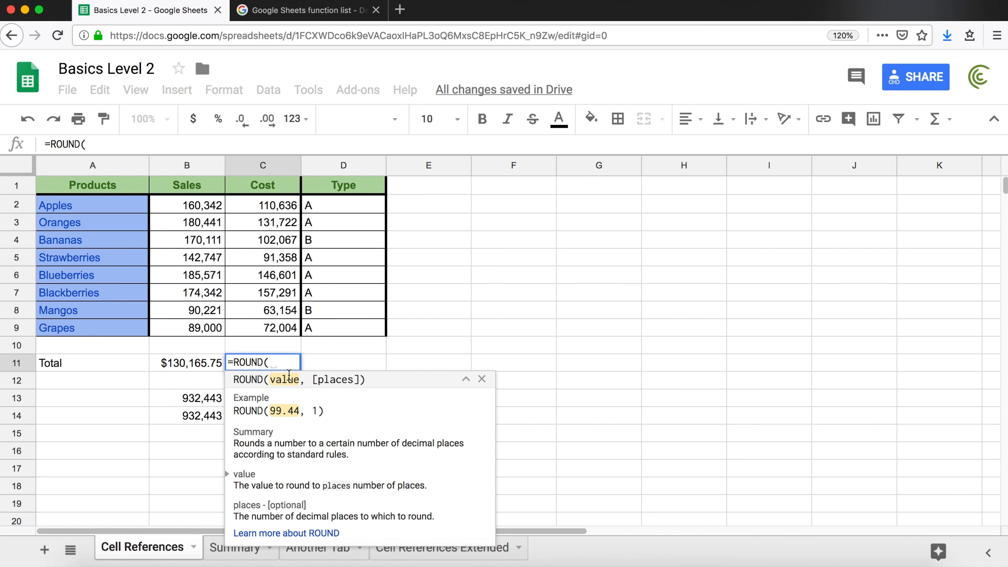
text())
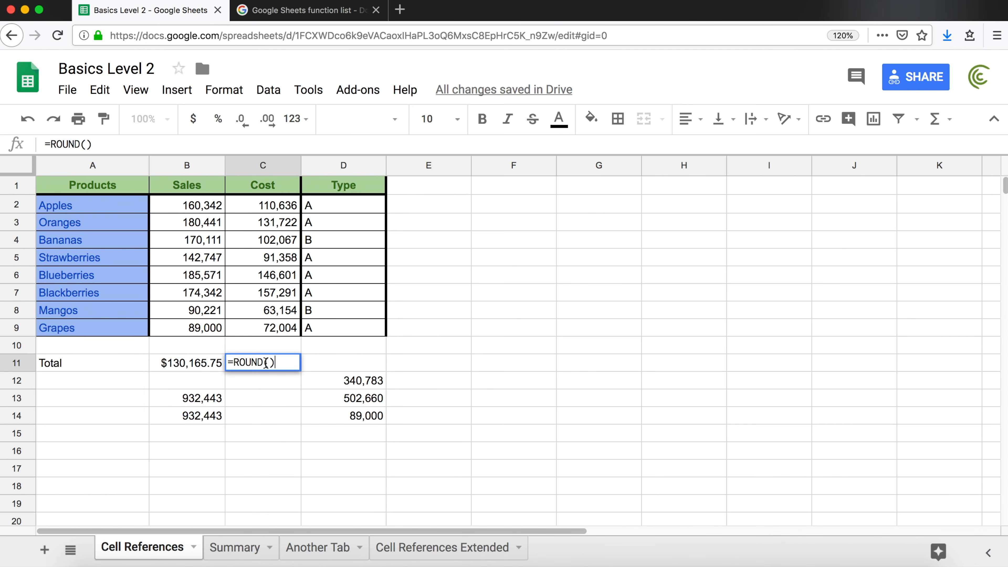
click(270, 362)
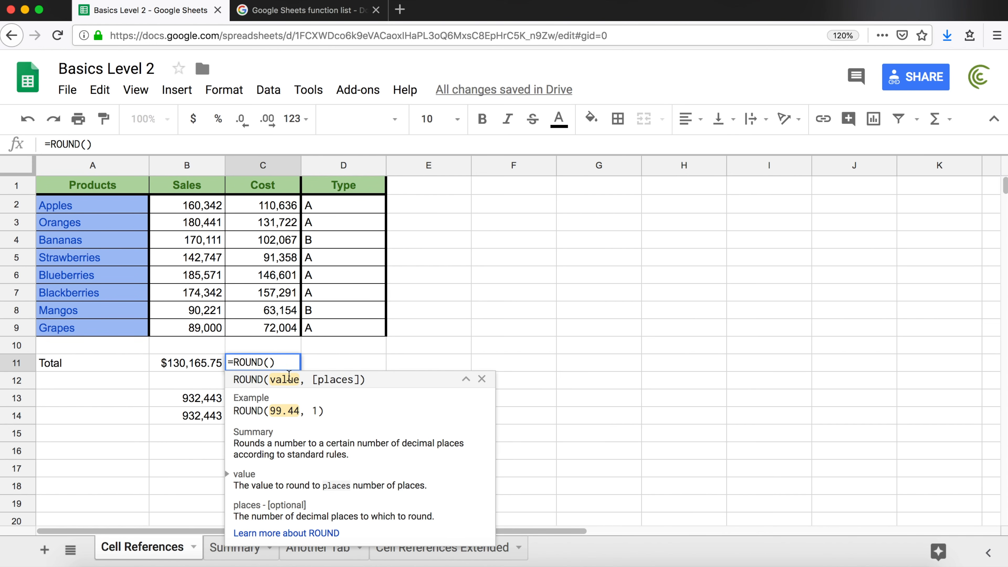
click(192, 363)
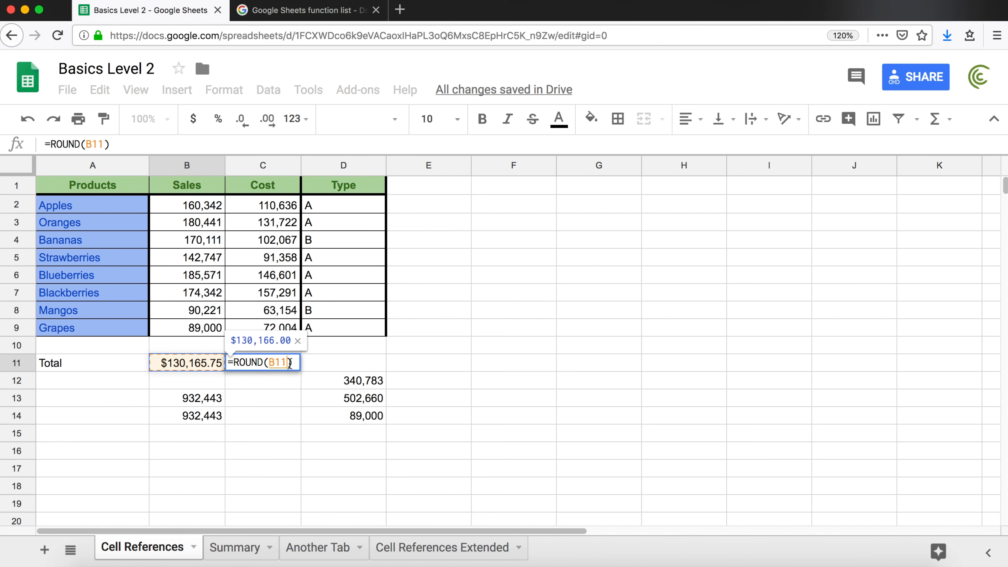
text(,)
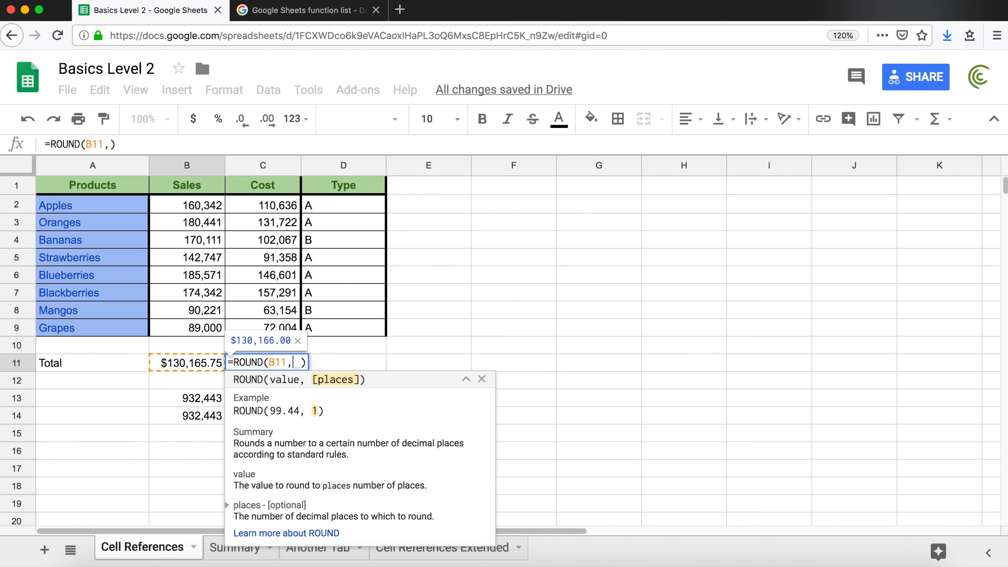
key(BackSpace)
key(BackSpace)
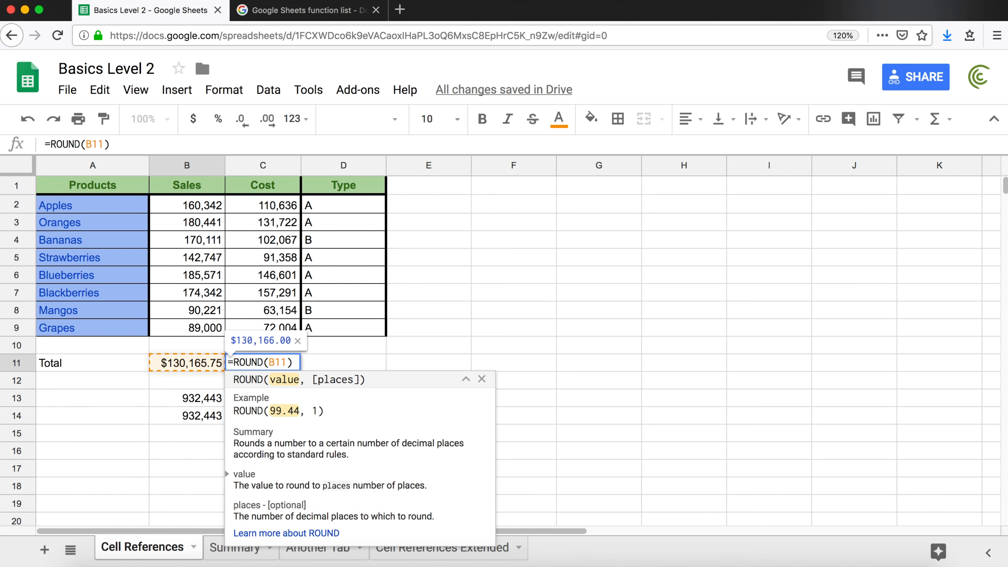
key(Return)
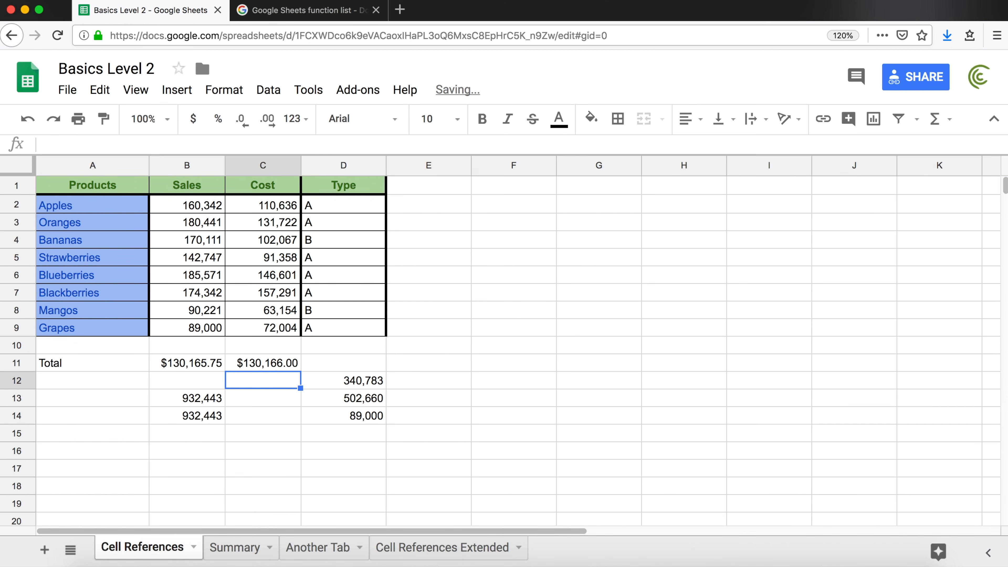
Add 1 as the places argument of C11's formula, making it =ROUND(B11,1)
click(277, 363)
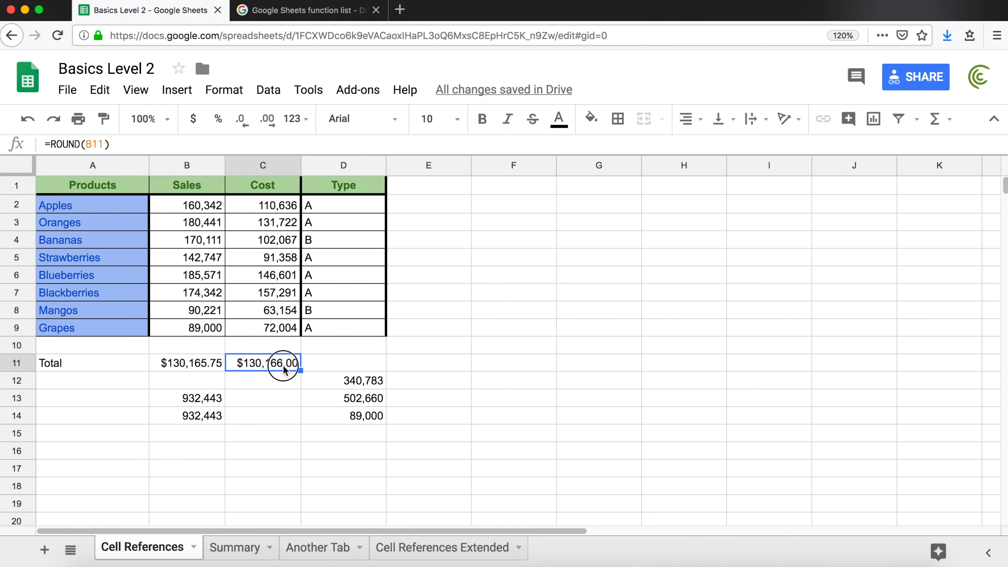
double_click(282, 365)
click(291, 362)
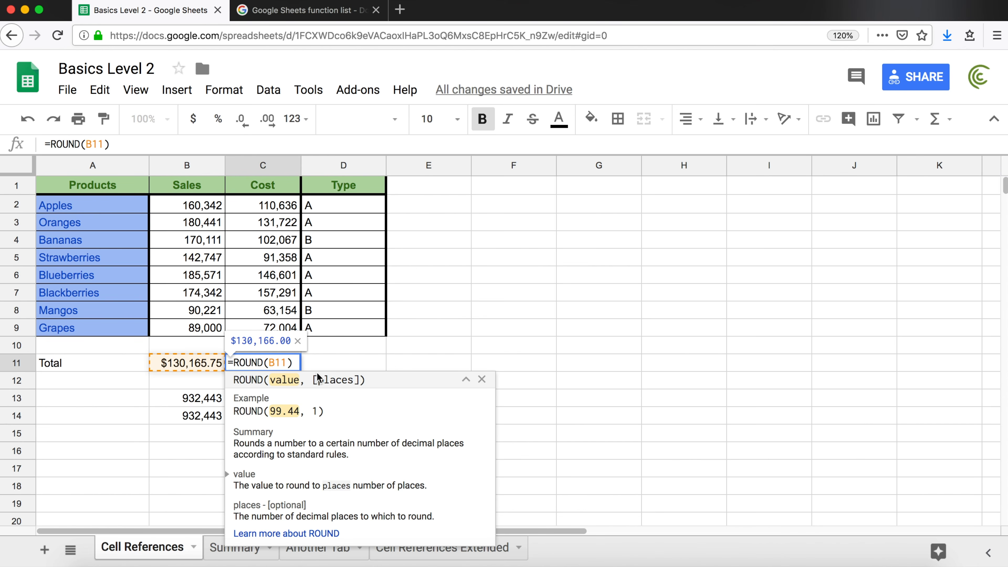
key(Return)
click(176, 364)
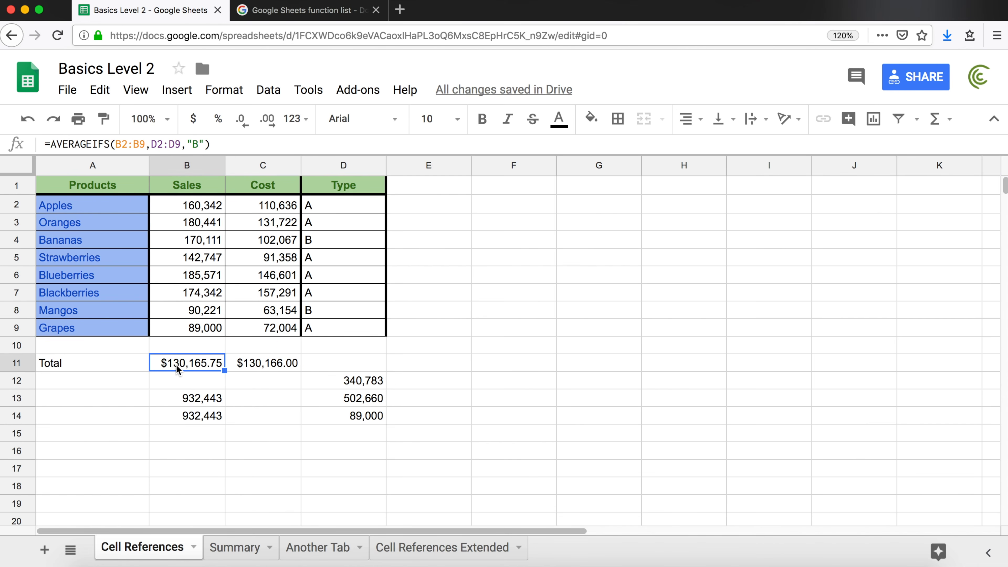
click(286, 364)
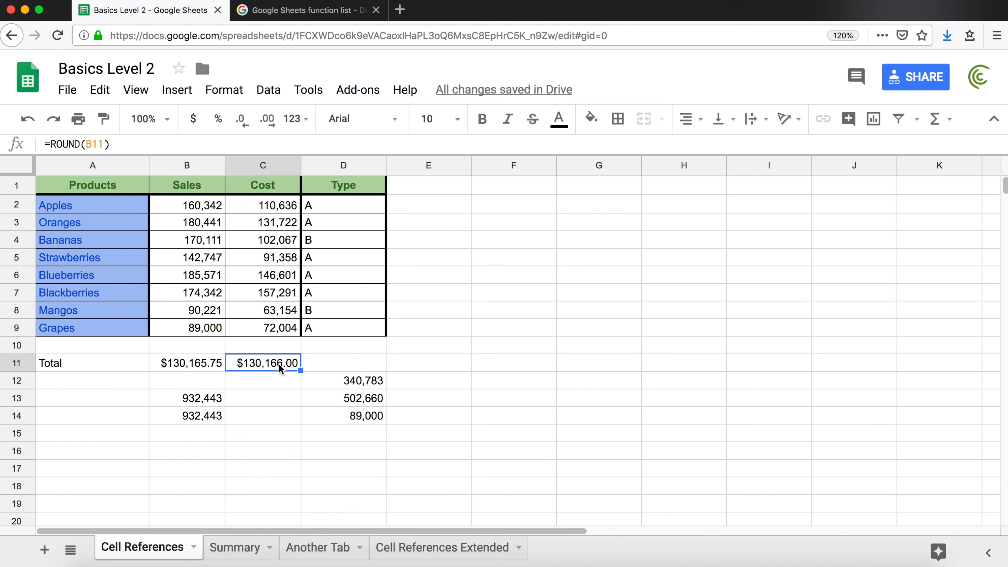
double_click(285, 364)
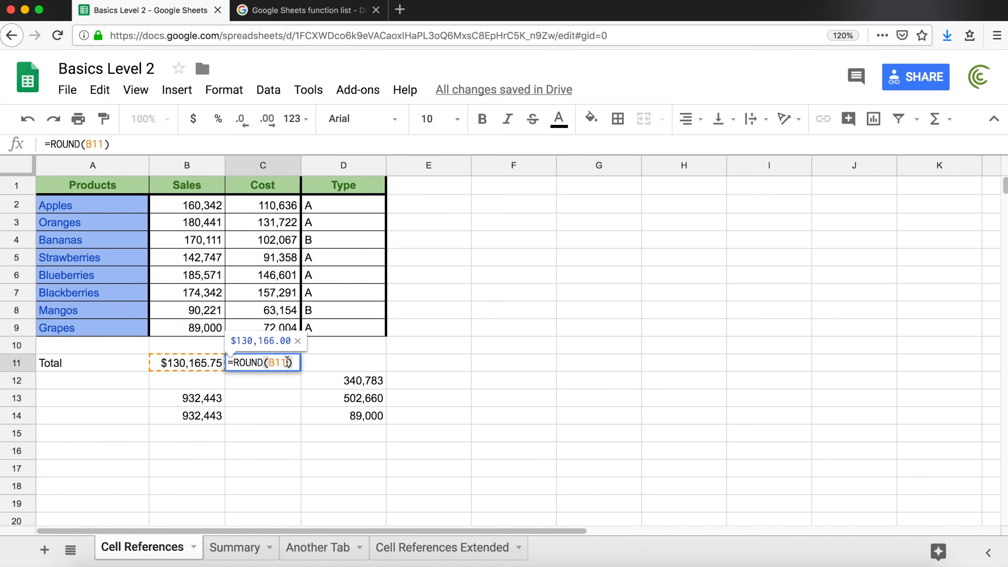
key(Left)
text(,)
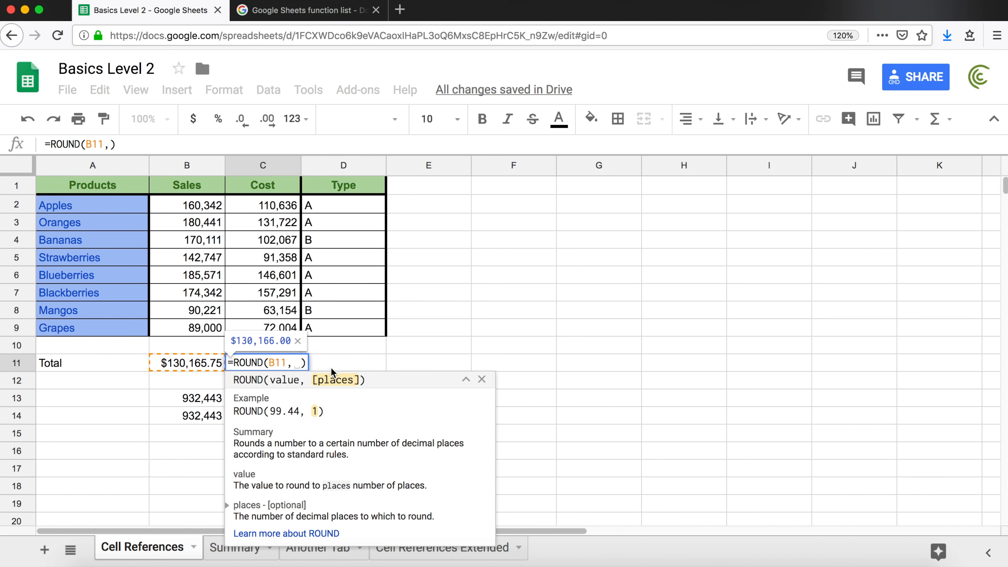
text(1)
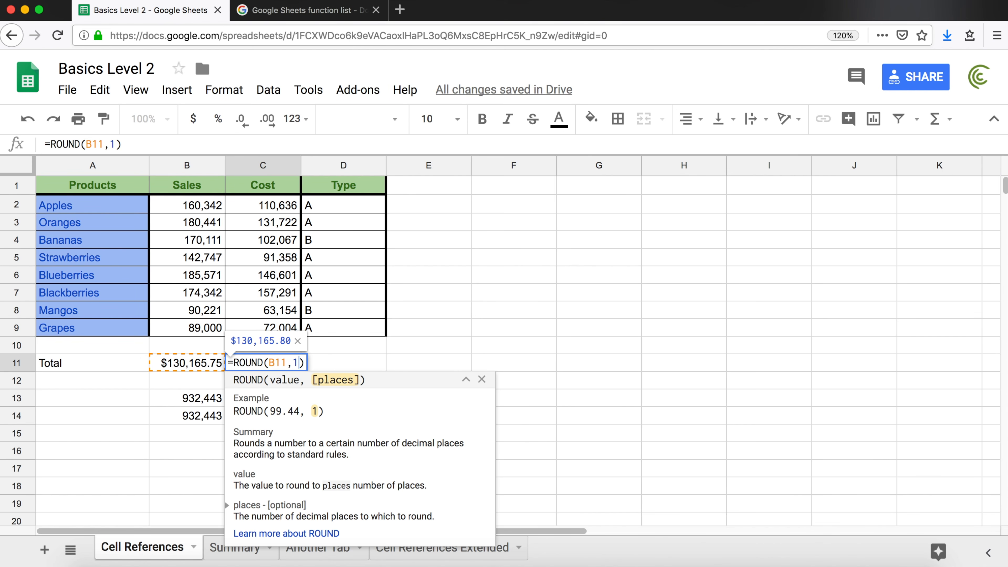
key(Return)
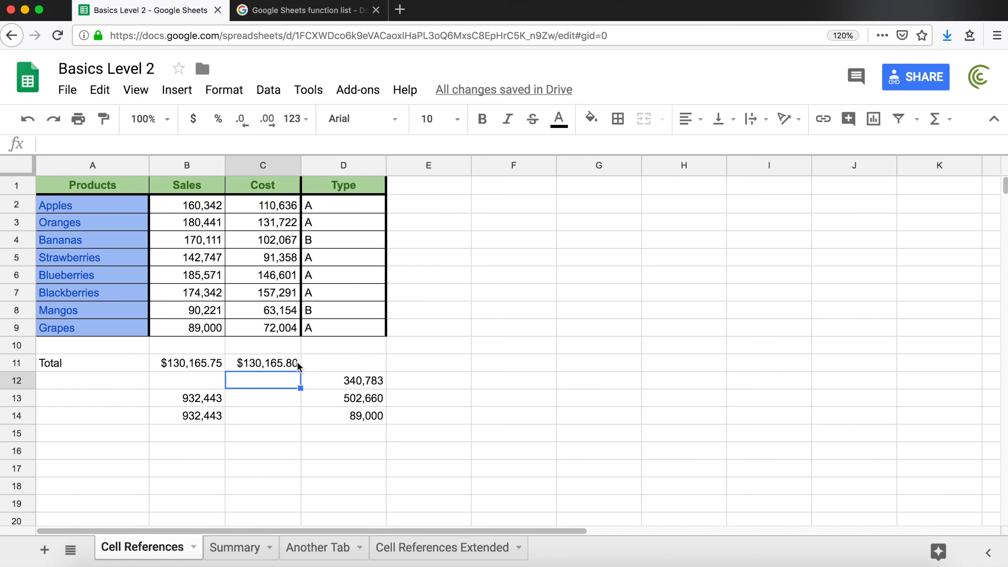
double_click(291, 367)
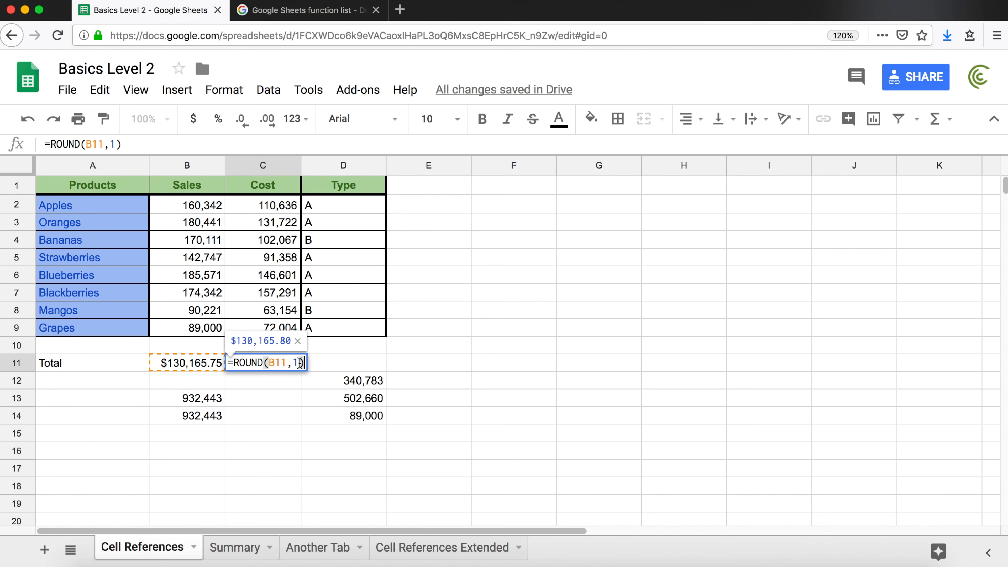
key(Escape)
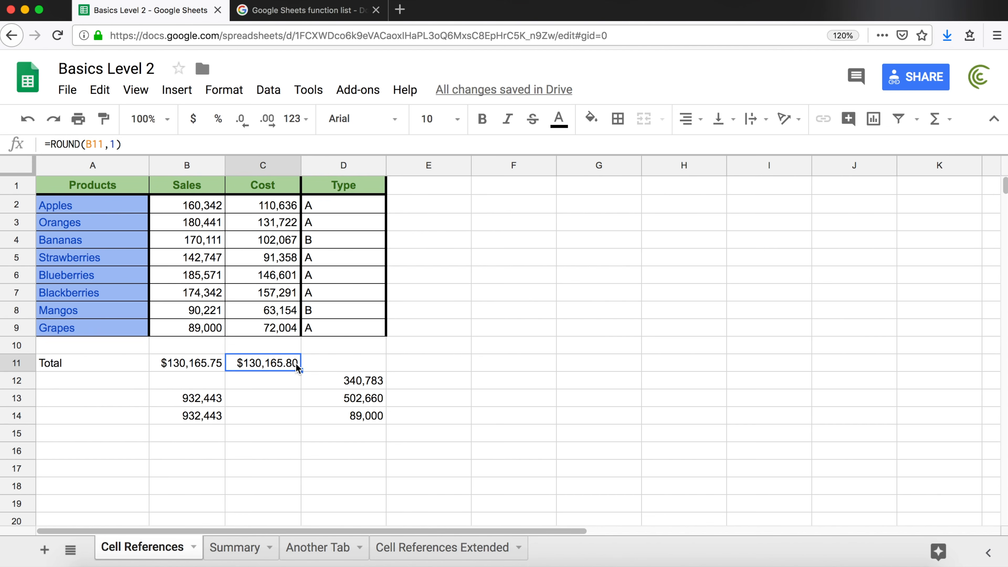
Switch the number format of B11:C11 from currency to automatic
drag(222, 343, 247, 362)
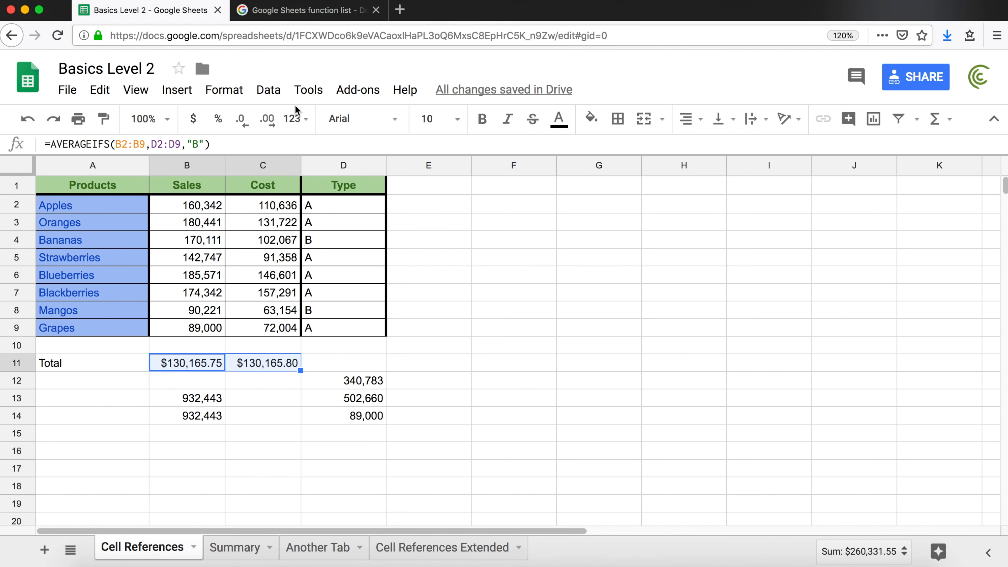
click(308, 119)
click(349, 147)
click(309, 365)
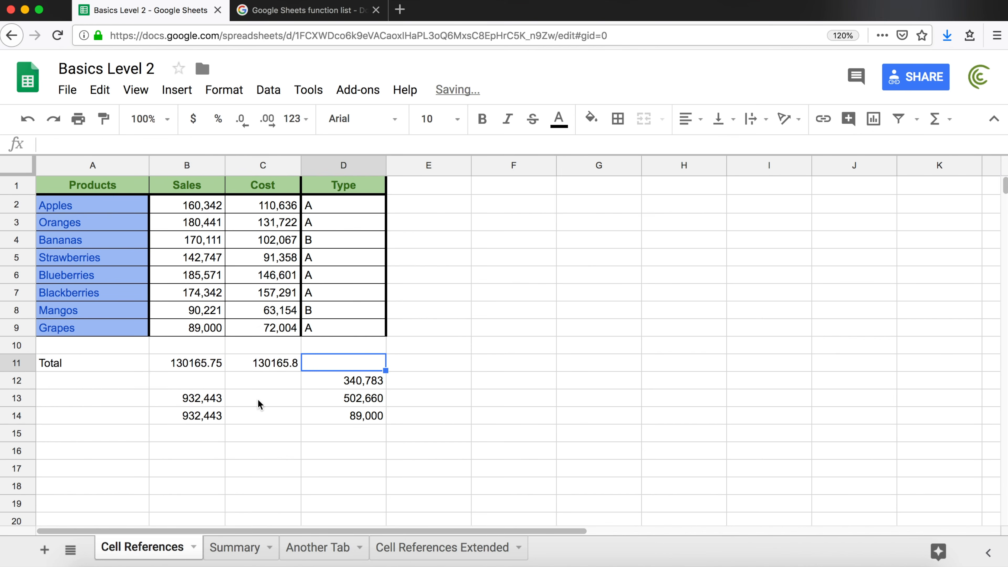
Change the places argument of C11's ROUND formula to 2
click(277, 363)
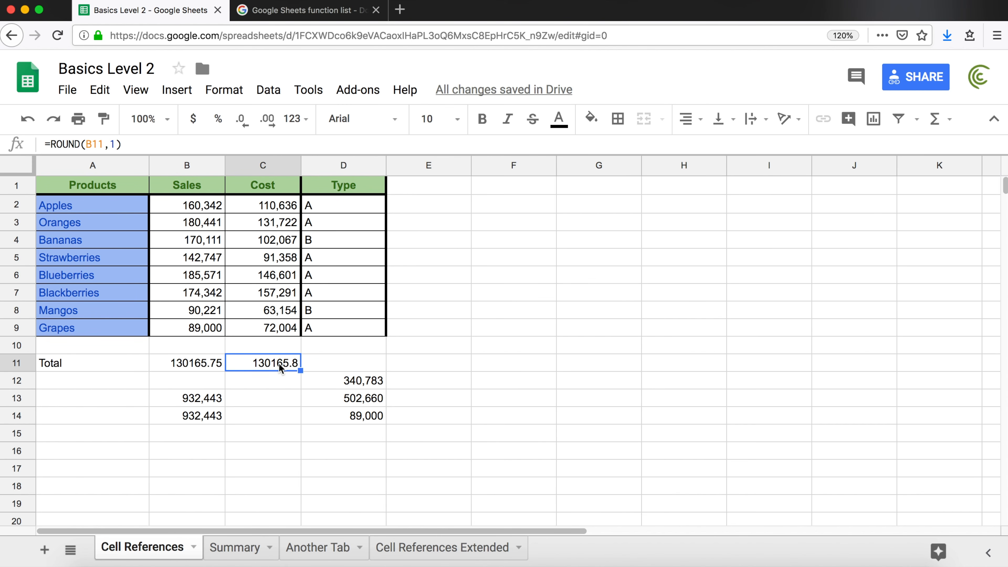
double_click(279, 362)
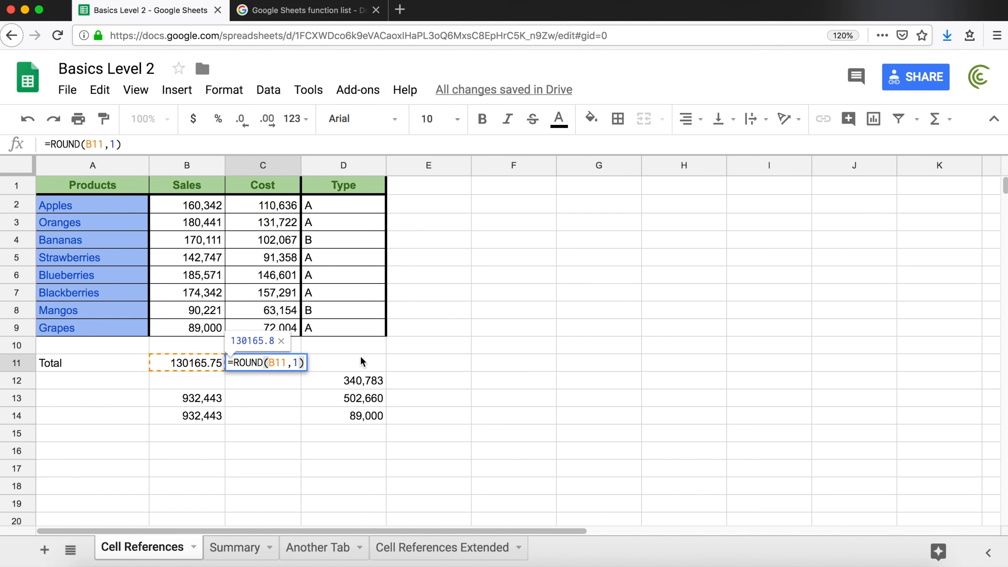
click(298, 363)
key(BackSpace)
text(2)
key(Return)
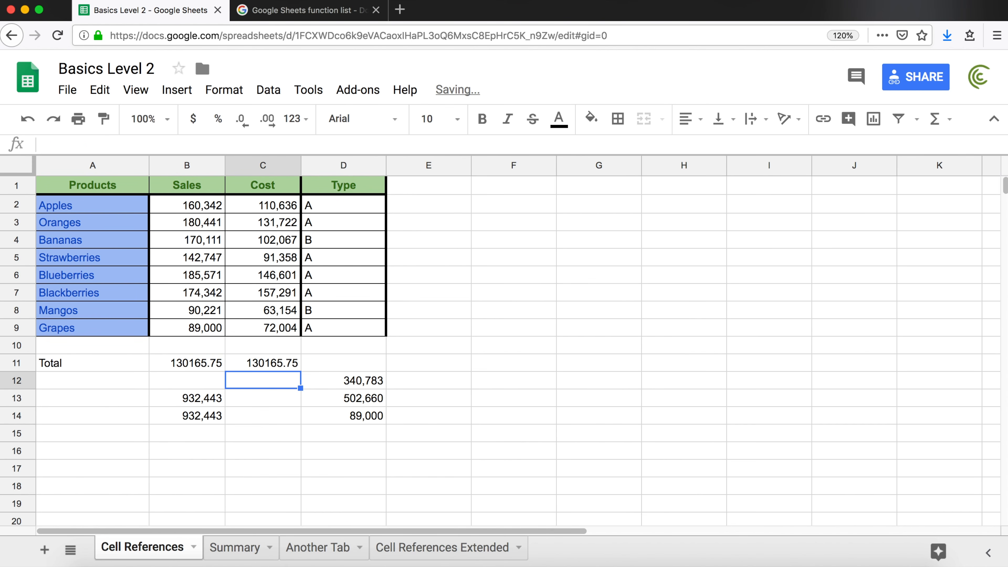
Set the places argument of C11's ROUND formula to 0
click(200, 362)
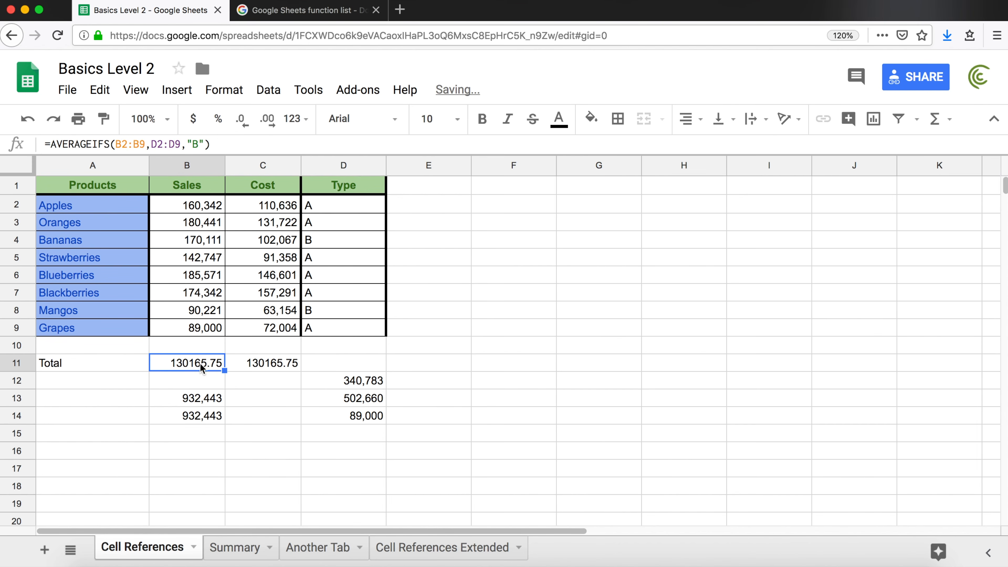
click(274, 363)
double_click(297, 363)
key(BackSpace)
text(0)
key(Return)
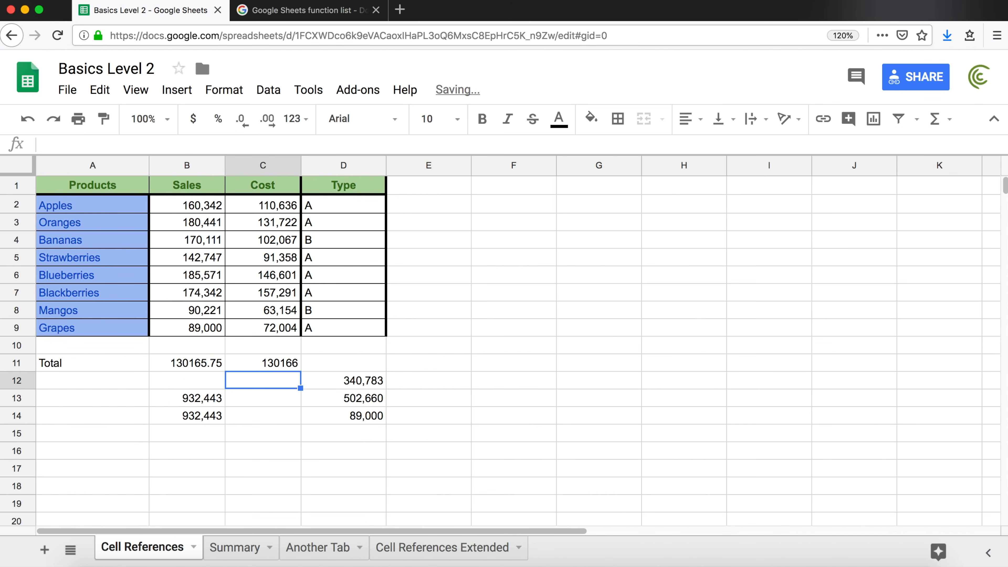
Remove the places argument from C11's formula, leaving =ROUND(B11)
double_click(295, 367)
key(BackSpace)
key(BackSpace)
key(Return)
Reopen C11's formula for editing, read the hint on the places argument, and open the full ROUND help article at its usage examples
double_click(293, 362)
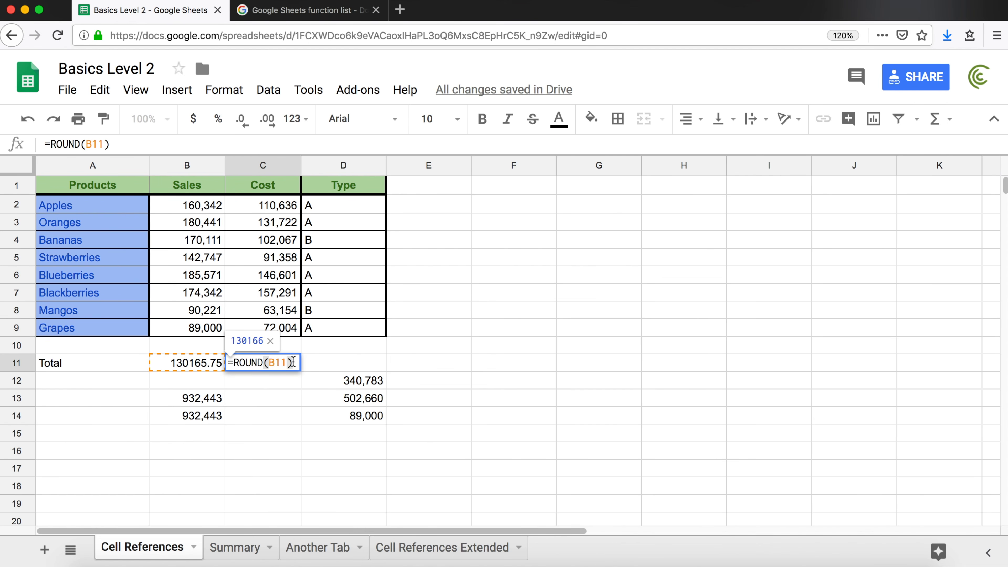
click(288, 362)
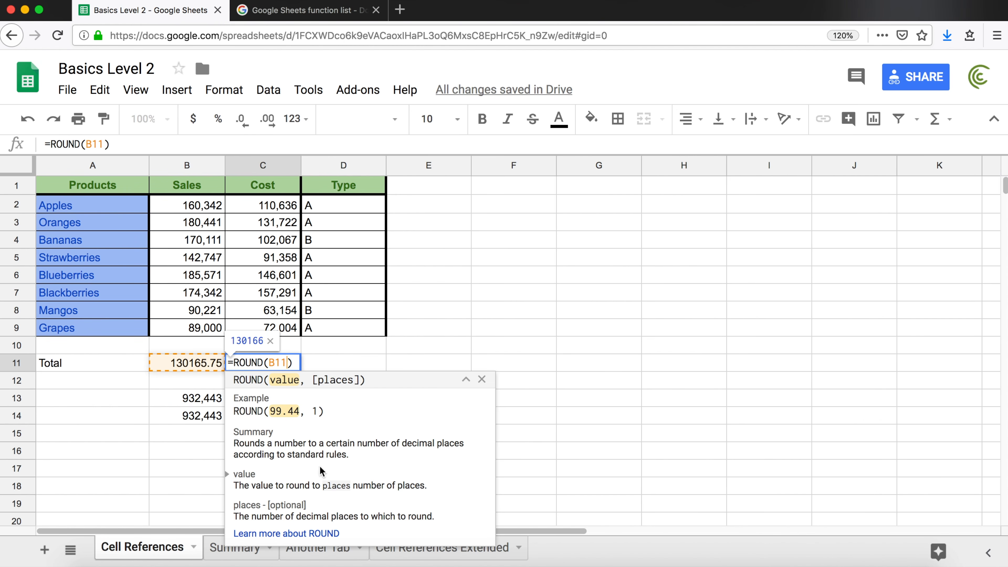
drag(432, 516, 251, 516)
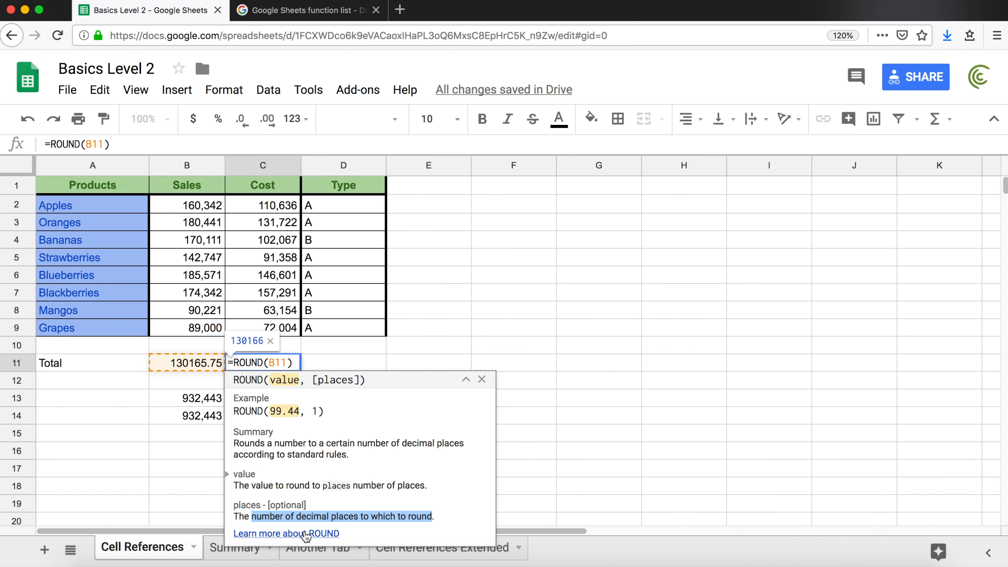
click(305, 534)
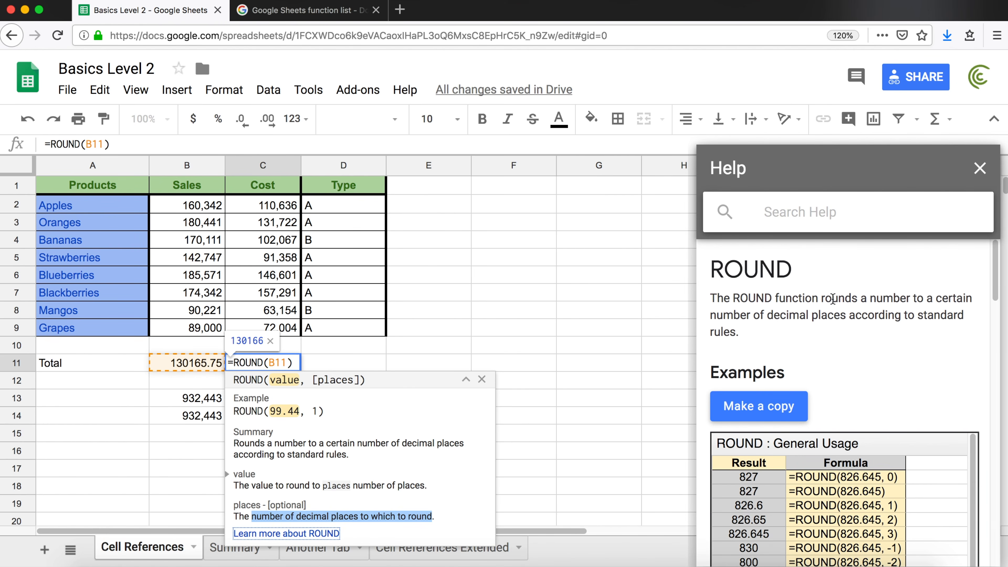
scroll(879, 389, down, 3)
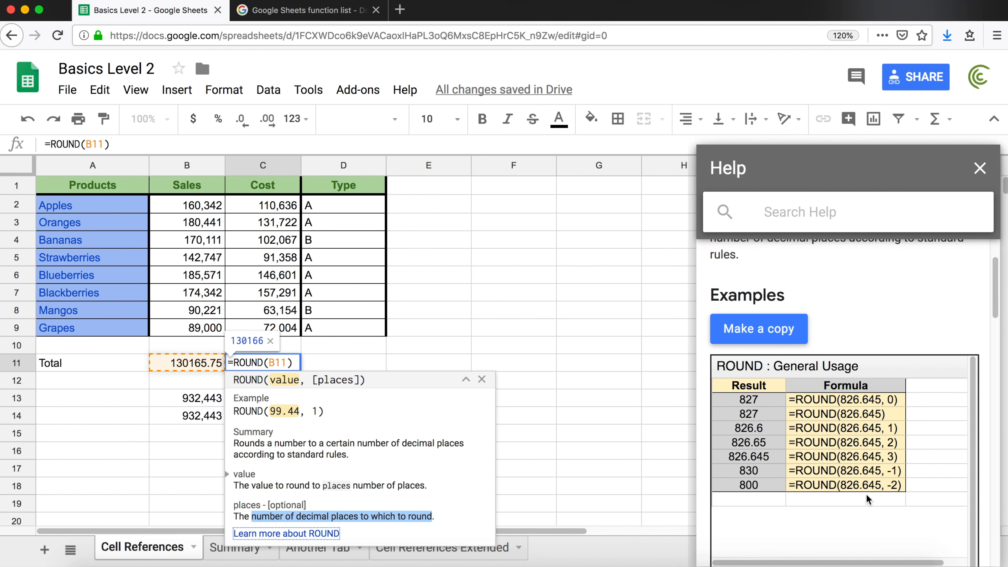
Examine ROUND's sample usage and syntax in the help article, including how value and the optional places argument with its default are described
scroll(748, 448, down, 2)
scroll(747, 442, down, 5)
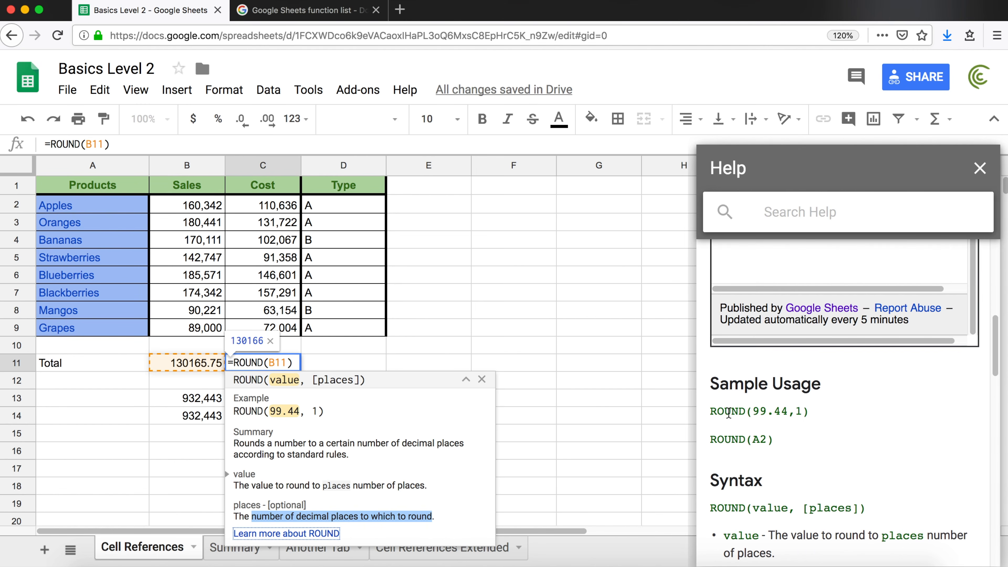
scroll(754, 409, down, 3)
scroll(755, 409, down, 1)
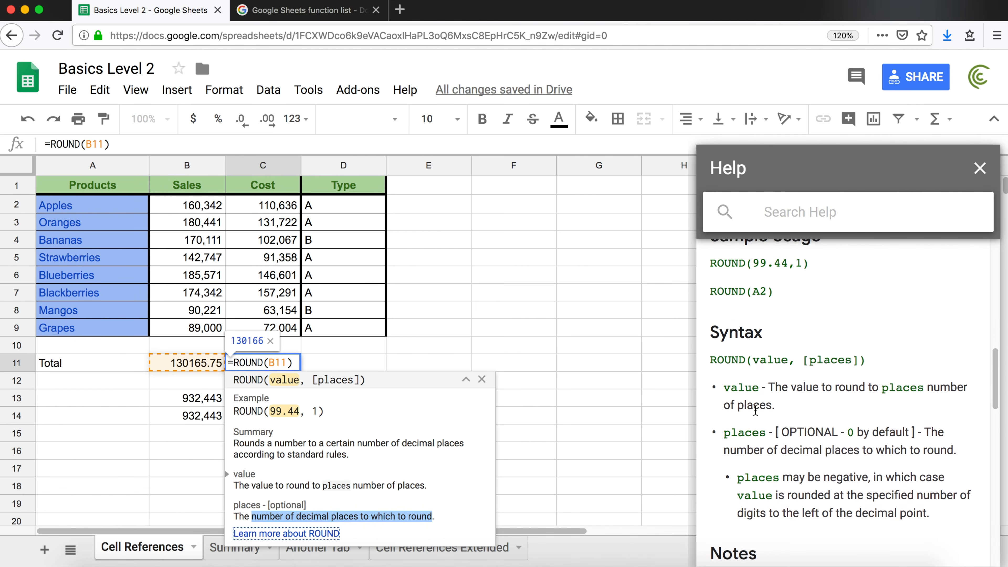
scroll(772, 282, up, 1)
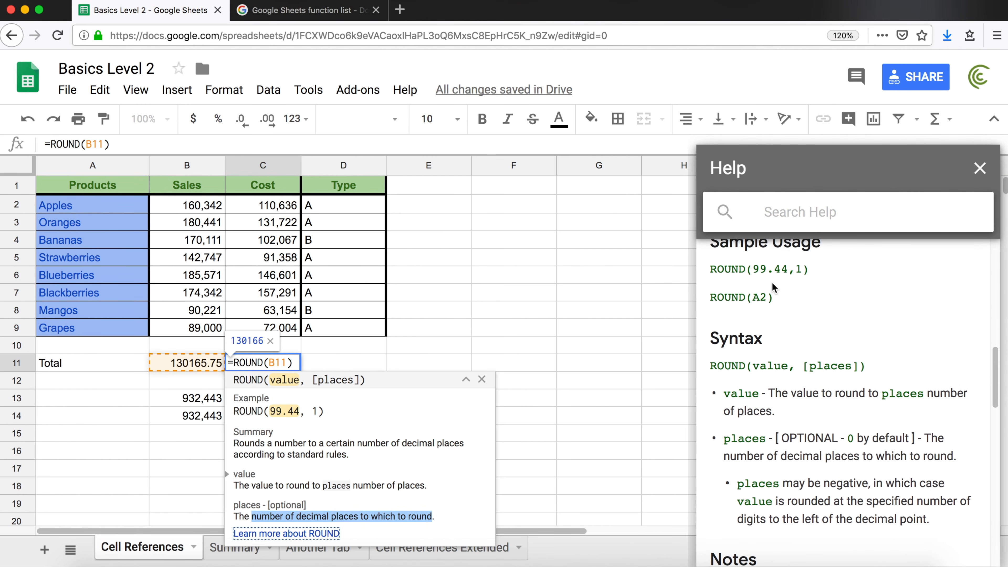
scroll(746, 313, down, 3)
double_click(741, 319)
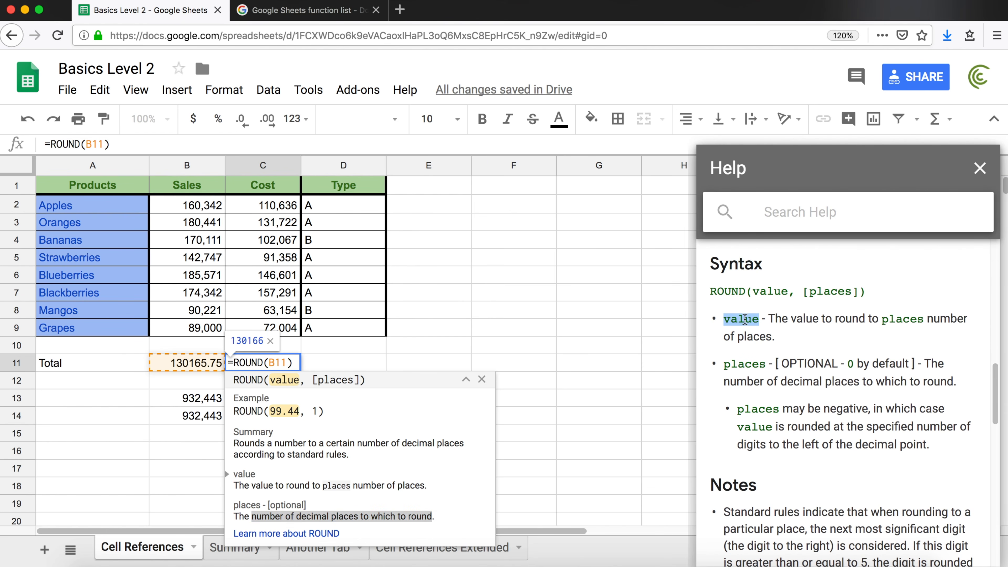
double_click(946, 318)
double_click(746, 365)
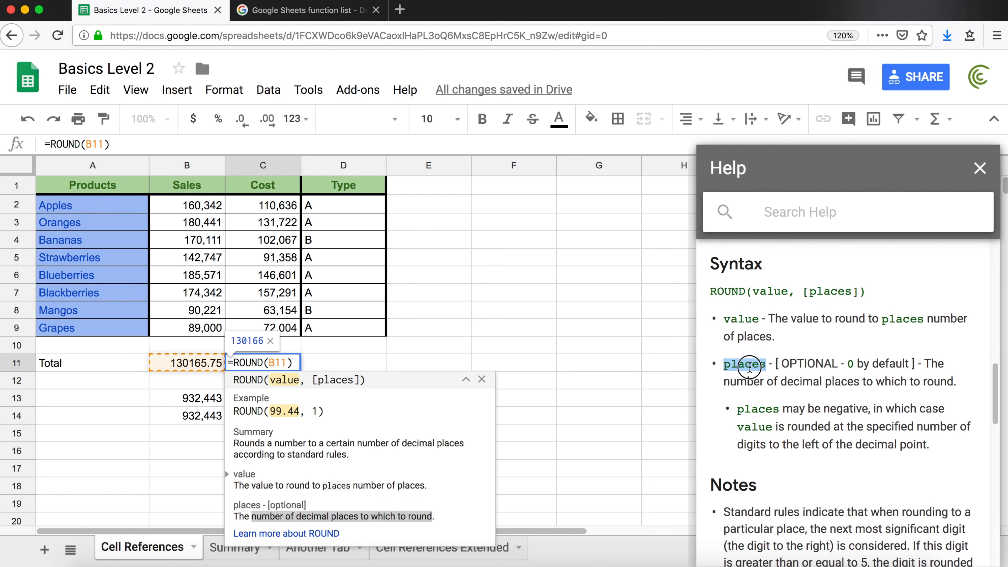
double_click(806, 365)
drag(848, 364, 910, 361)
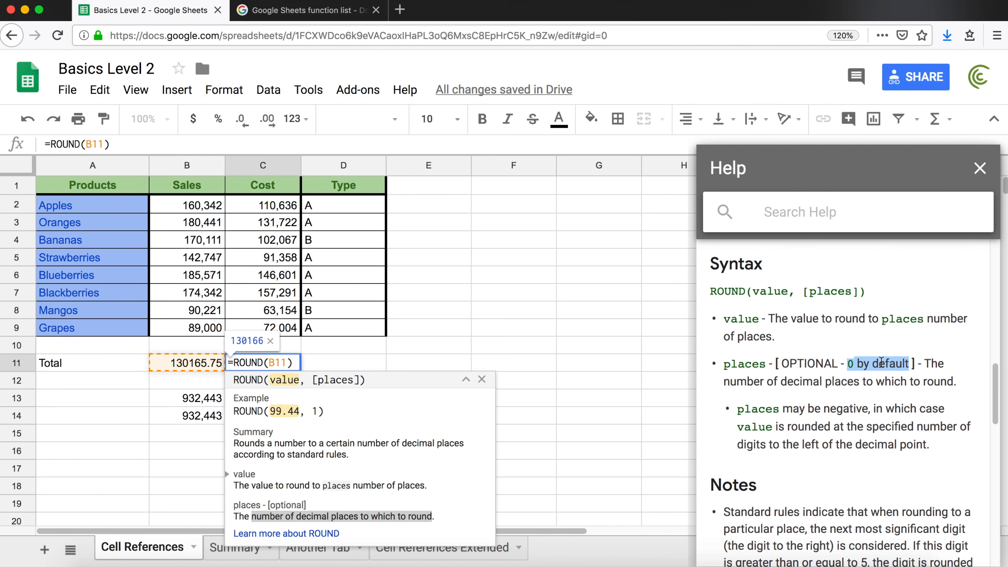
Review the related rounding functions listed at the end of the ROUND help article, and close the help
scroll(881, 363, down, 10)
scroll(906, 327, down, 5)
scroll(909, 333, down, 1)
scroll(775, 260, up, 3)
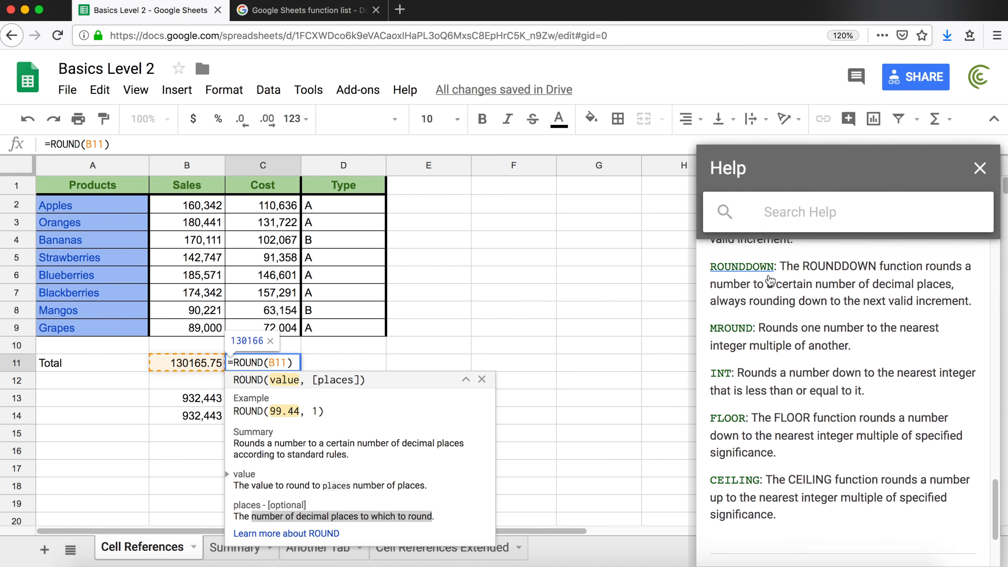
scroll(741, 288, up, 1)
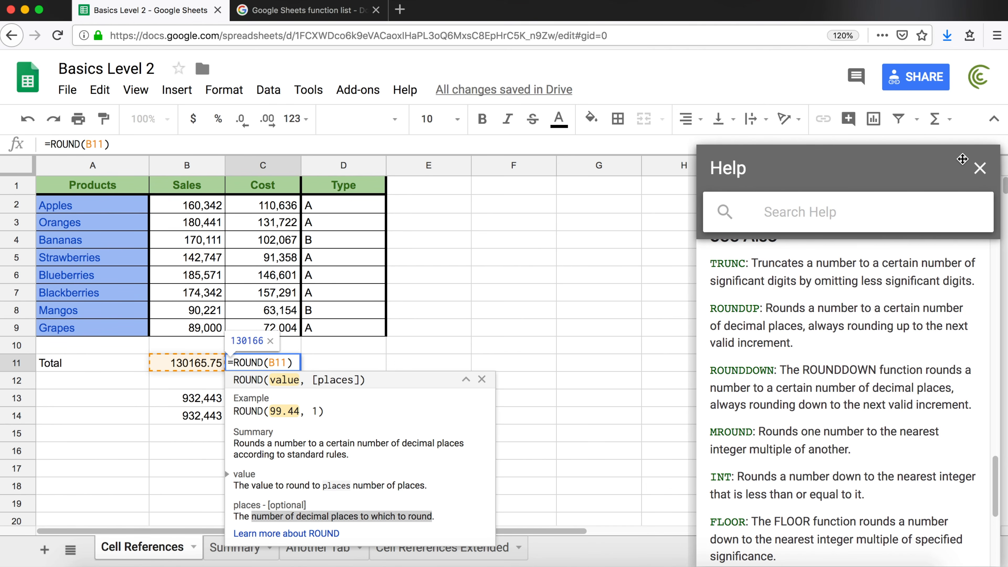
click(980, 168)
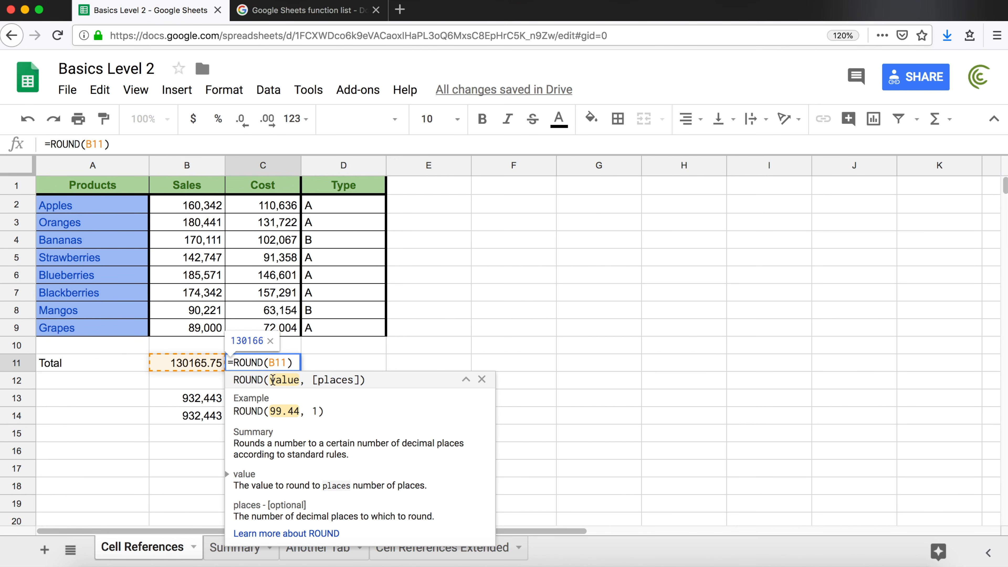
Highlight the value and places arguments in ROUND's syntax hint to examine them
drag(272, 382, 359, 380)
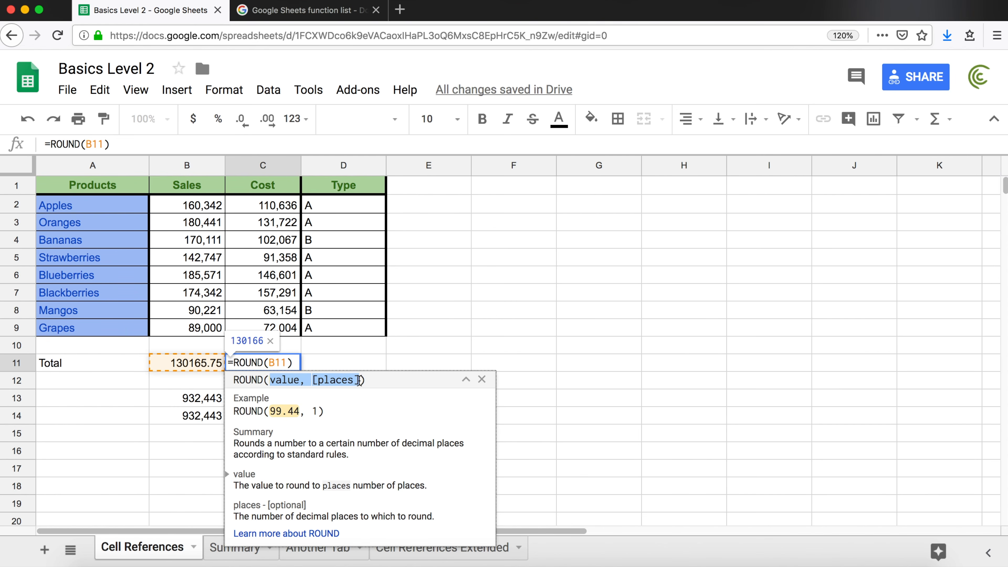
click(284, 381)
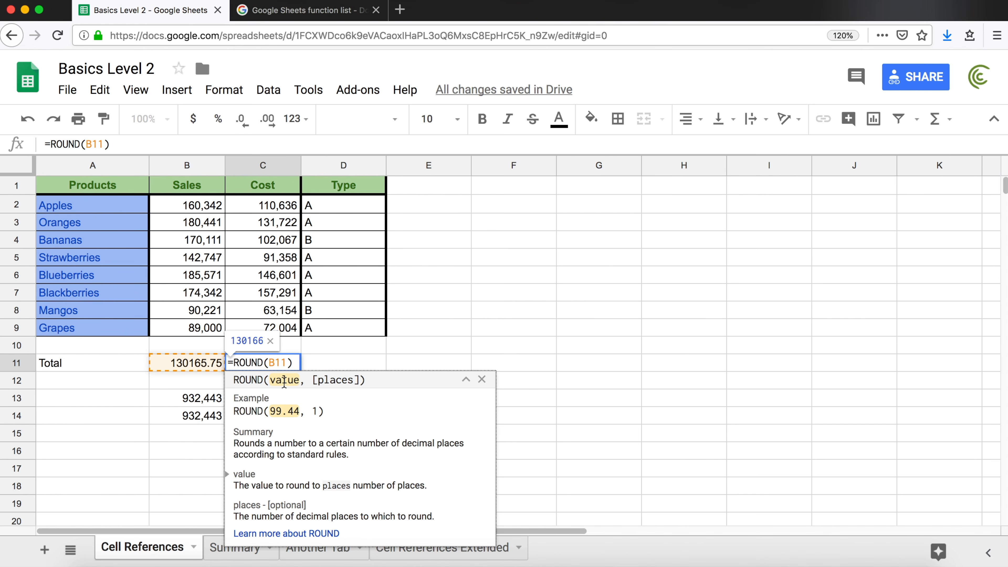
double_click(280, 381)
click(287, 384)
triple_click(288, 384)
click(289, 383)
Reopen the ROUND help article, look over the general usage examples, and close it again
click(274, 535)
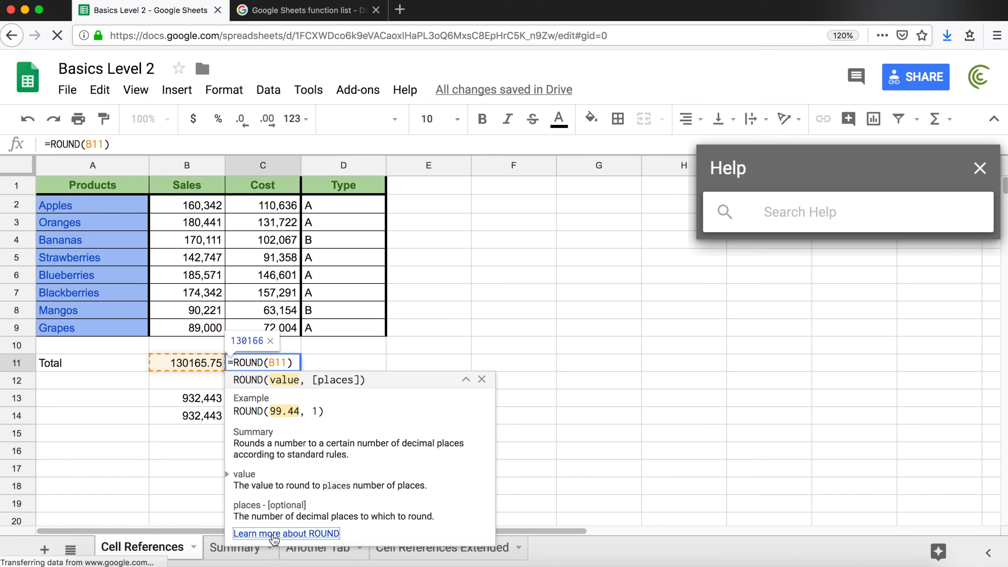
scroll(782, 322, down, 5)
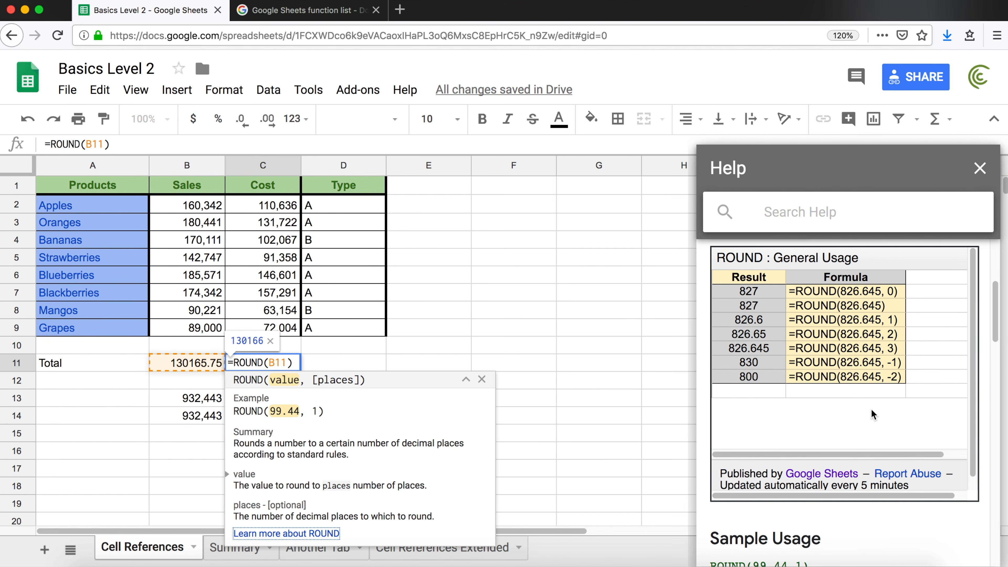
click(980, 169)
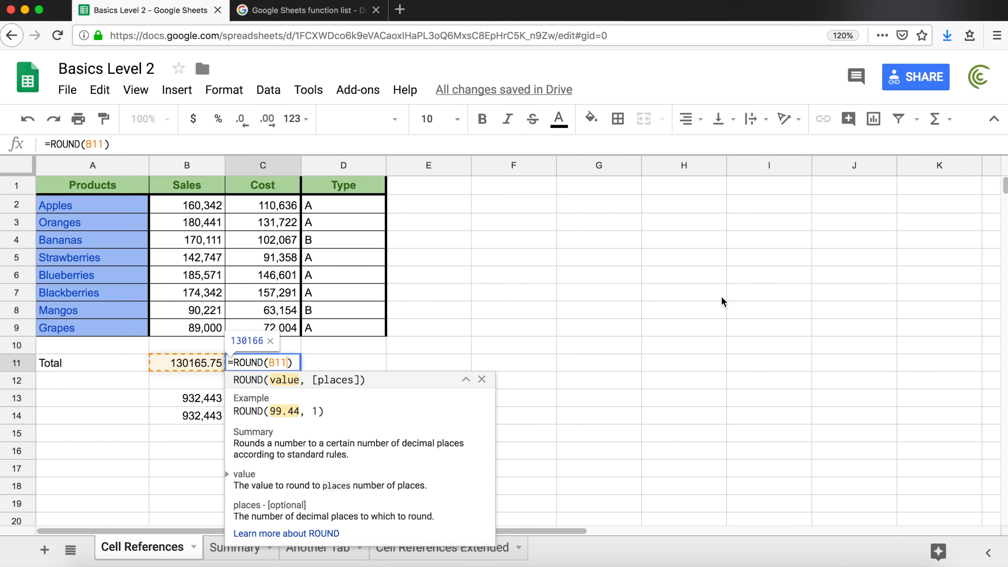